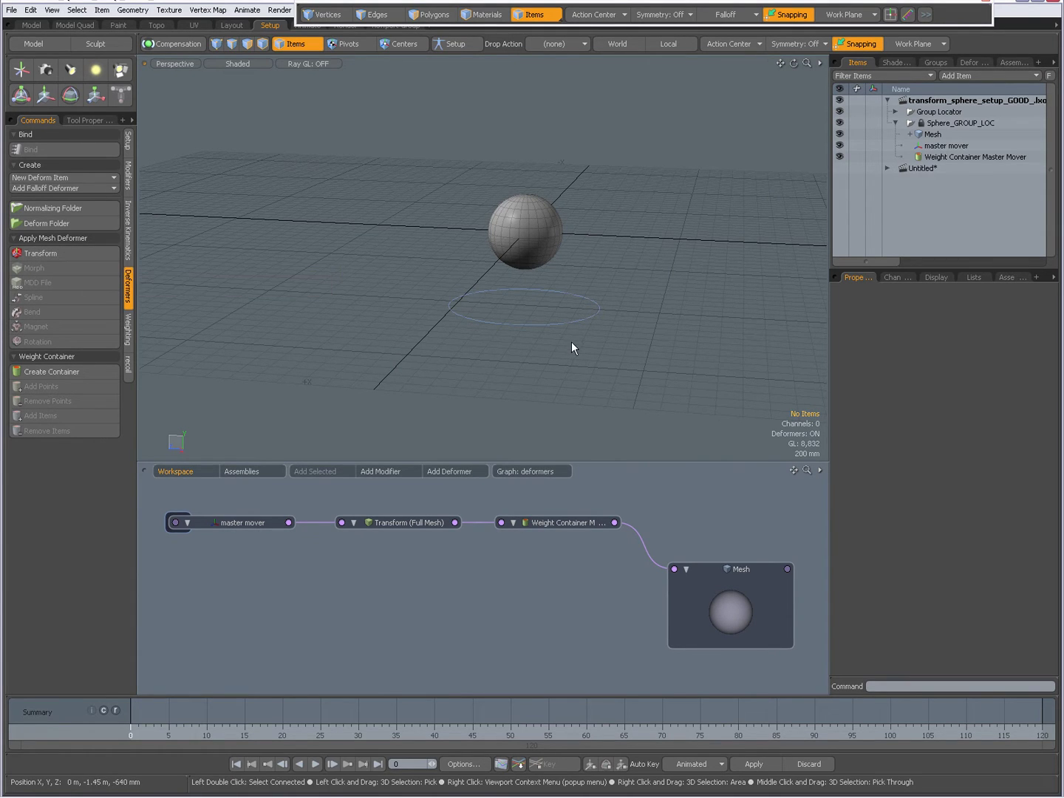
Select the sphere's Mesh item, switch to Front view, and lasso its upper-half vertices
left_click_drag(608, 278, 647, 253, "alt")
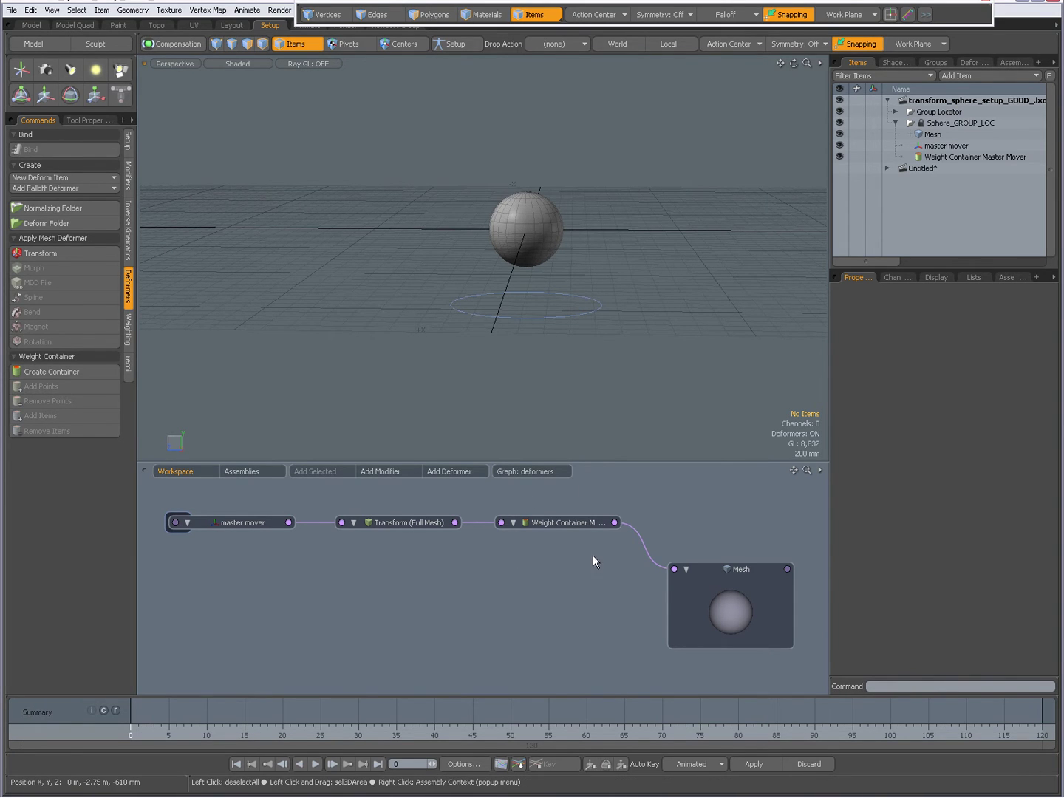
scroll(541, 215, "up", 3)
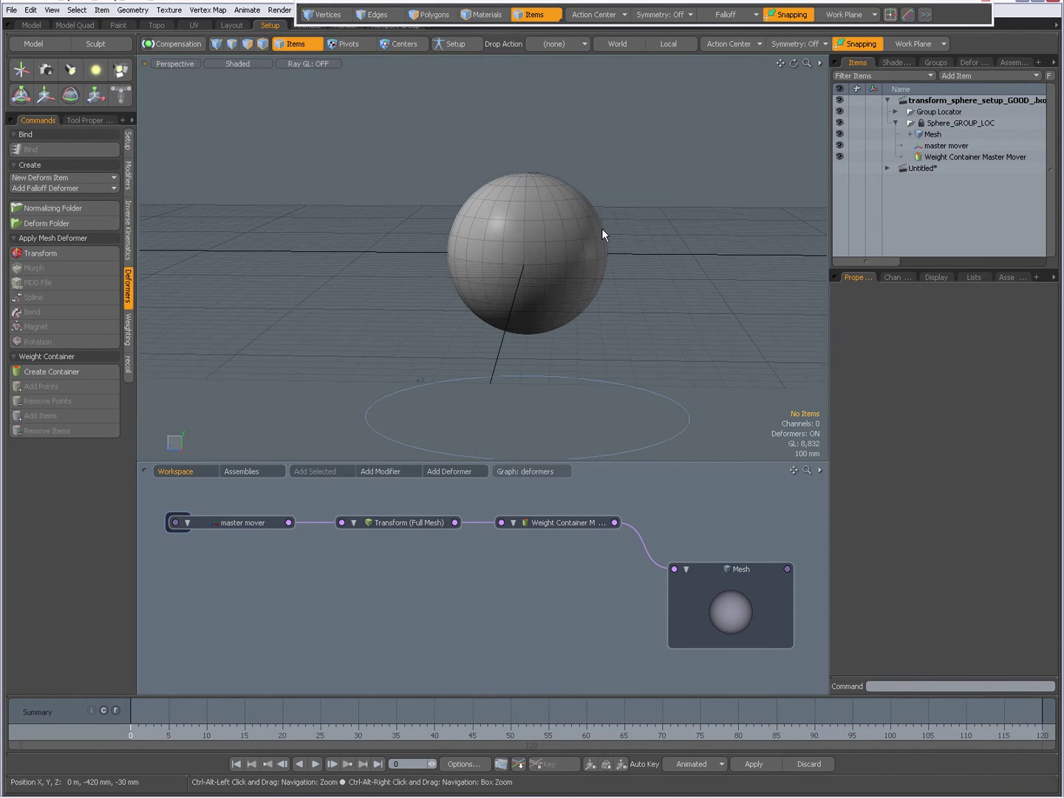
left_click(933, 135)
mouse_move(627, 223)
left_mouse_down("alt")
mouse_move(588, 234)
mouse_move(607, 228)
left_mouse_up("alt")
key("ctrl+space")
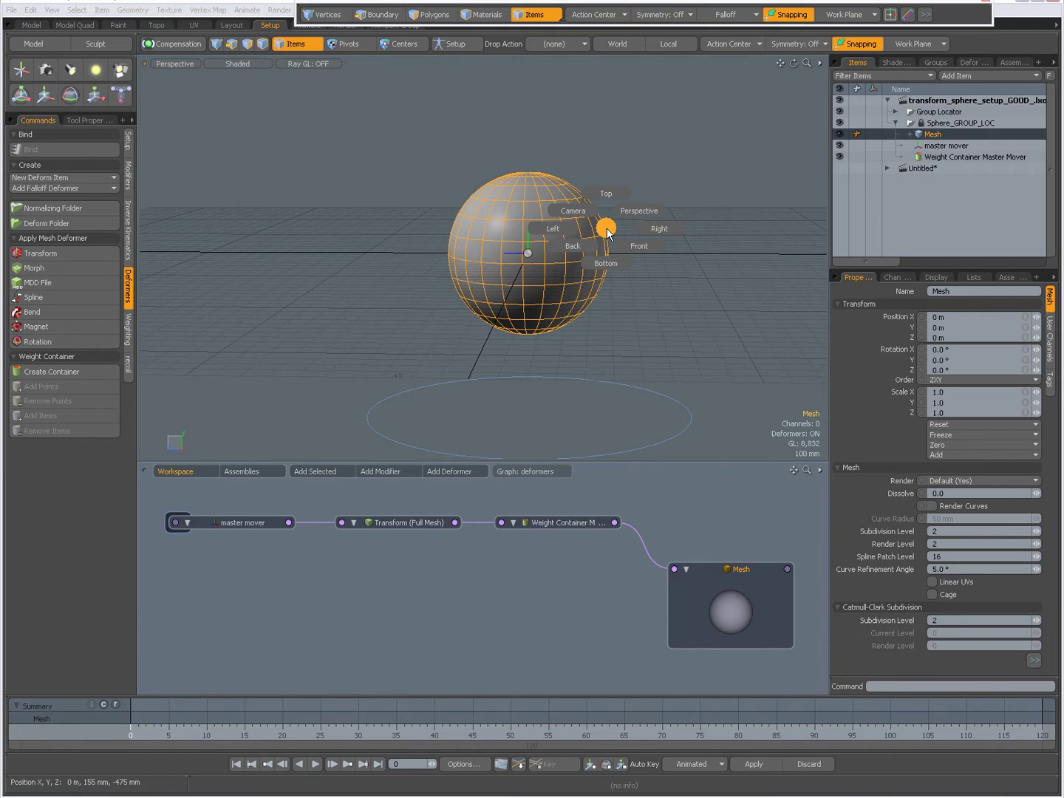
left_click(633, 244)
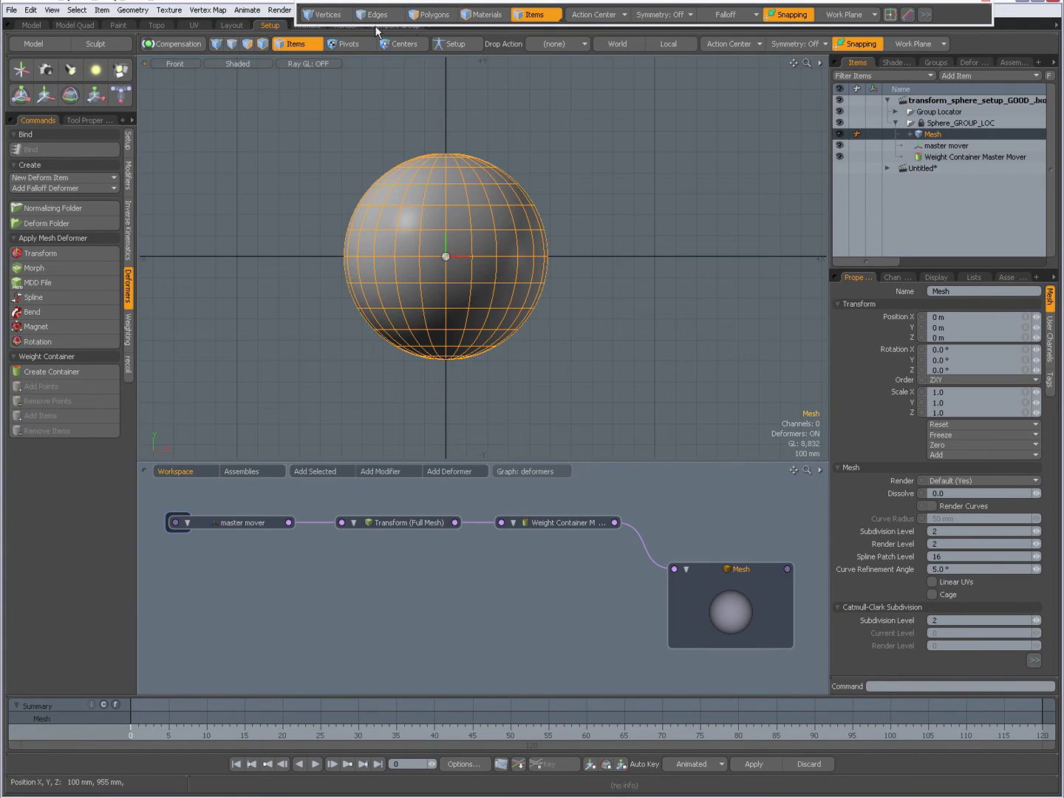
left_click(323, 14)
mouse_move(485, 133)
right_mouse_down()
mouse_move(307, 167)
mouse_move(295, 226)
mouse_move(369, 252)
mouse_move(555, 250)
right_mouse_up()
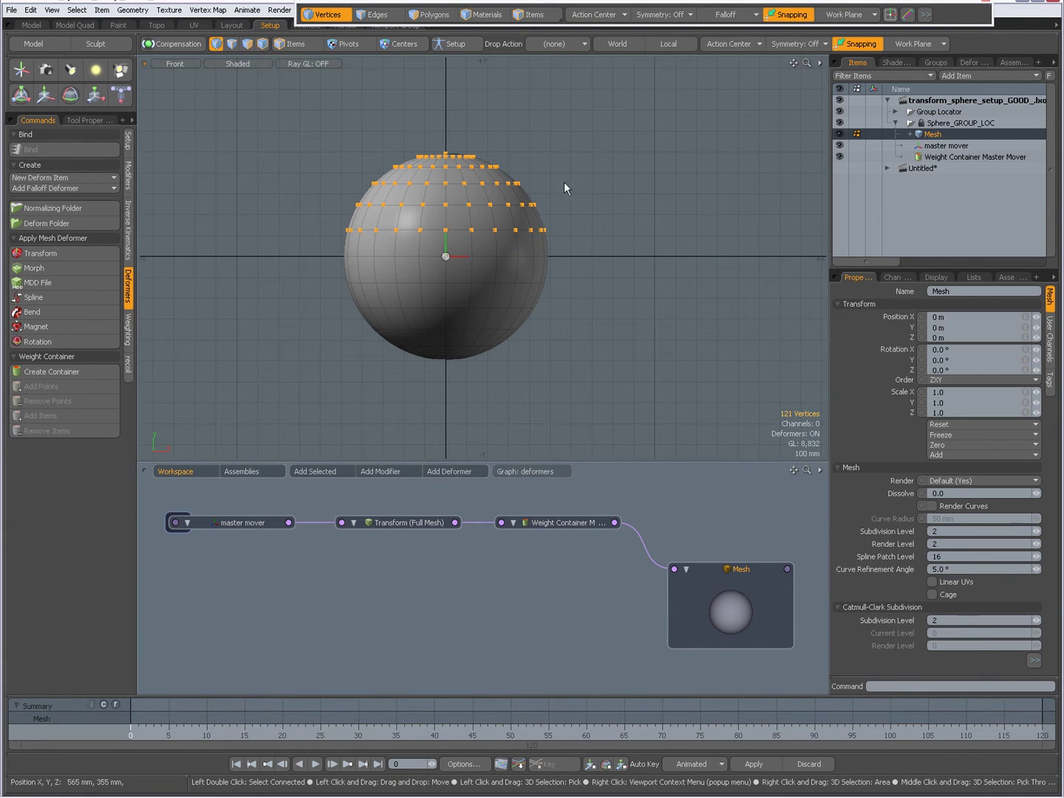
Set the viewport shading to Vertex Map to display the weight values
left_click(247, 63)
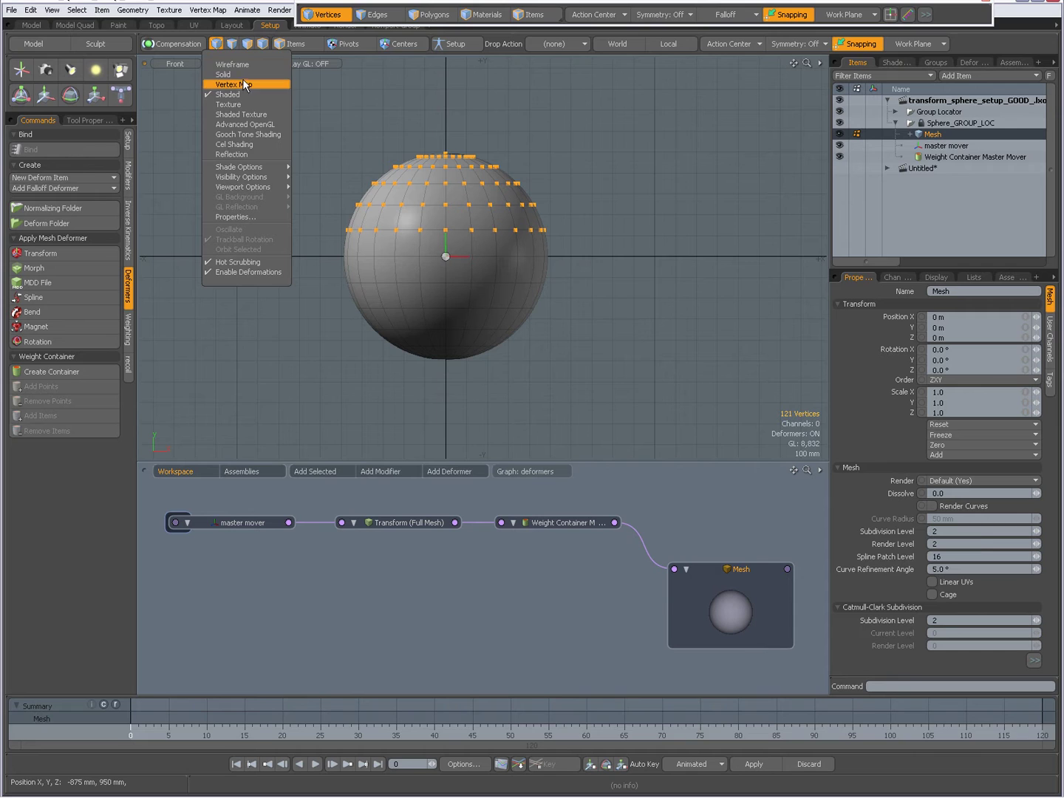
left_click(243, 84)
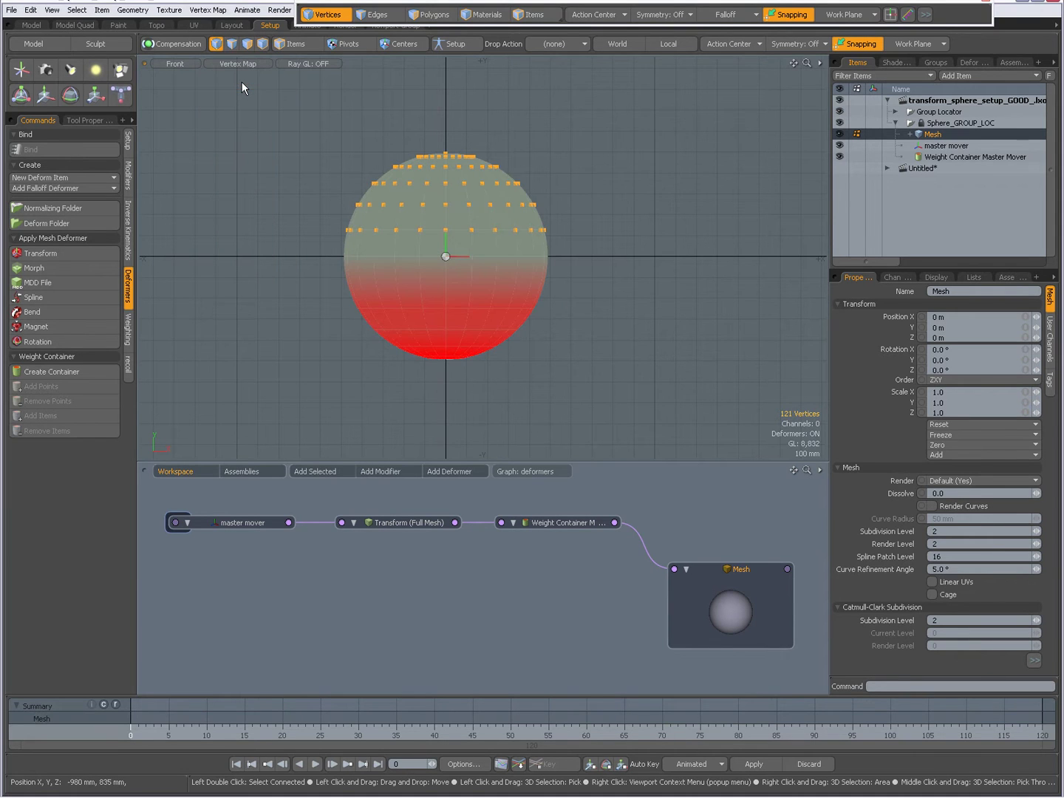
left_click_drag(584, 281, 609, 283, "alt+shift")
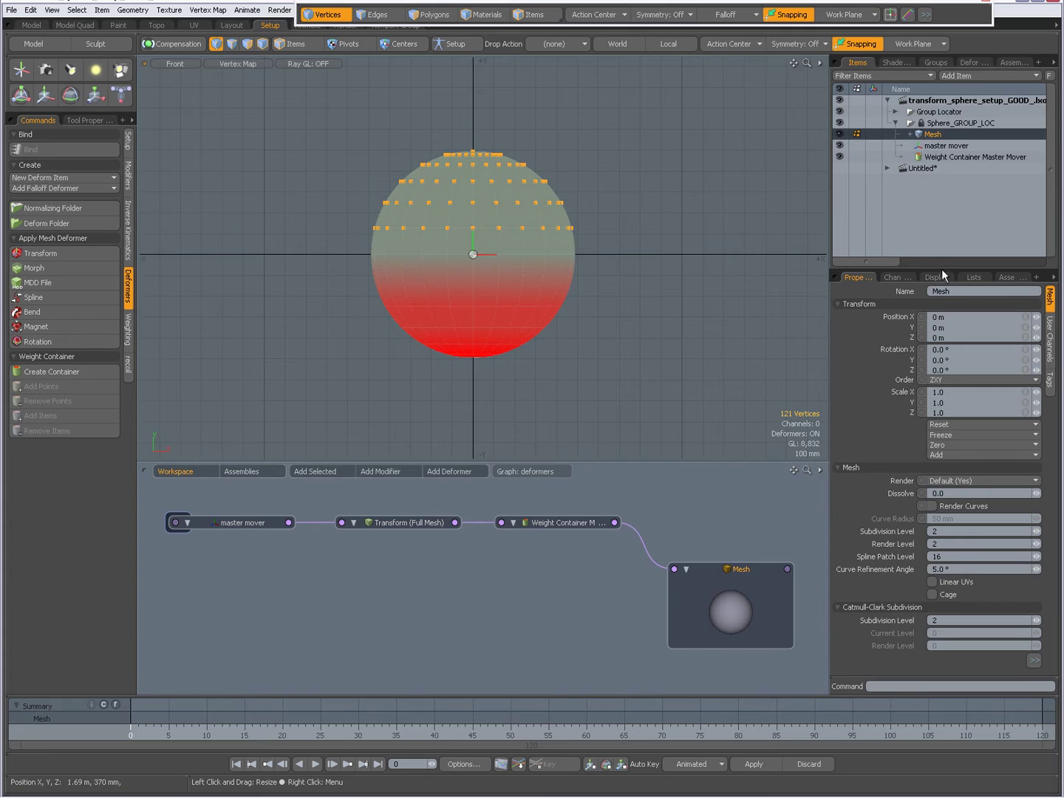
Delete the Bottom Weight and Top Weight maps from the mesh's vertex map list
left_click(973, 277)
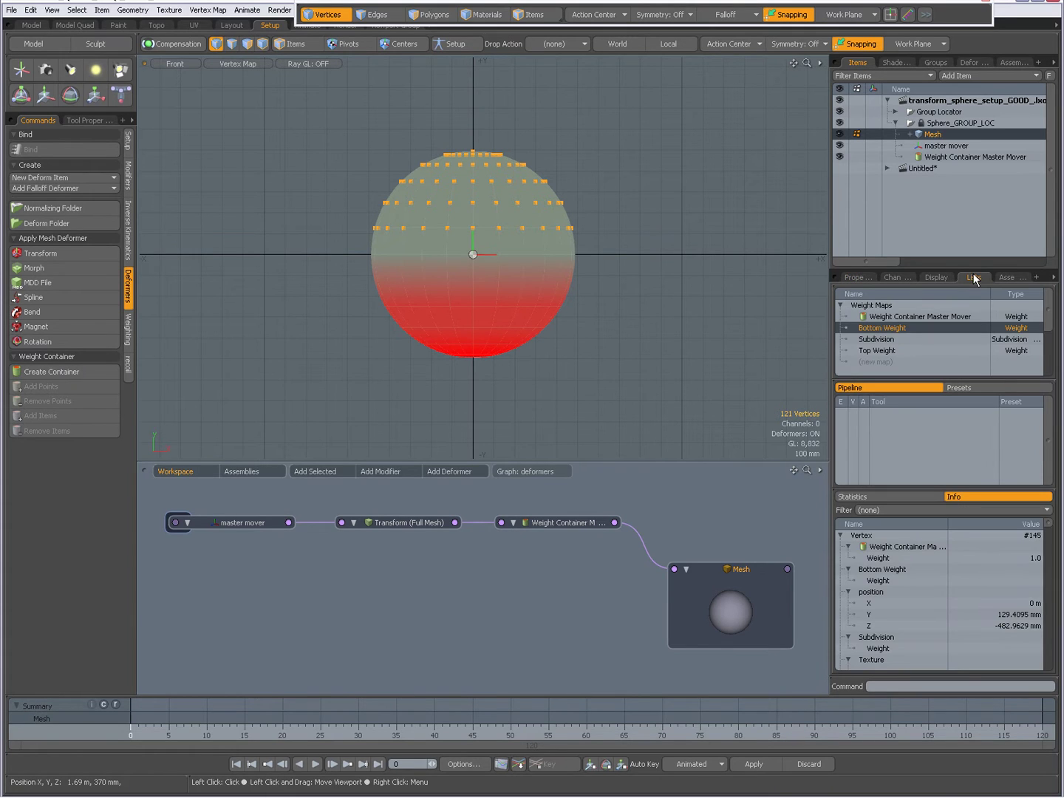
left_click(889, 328)
left_click(888, 328)
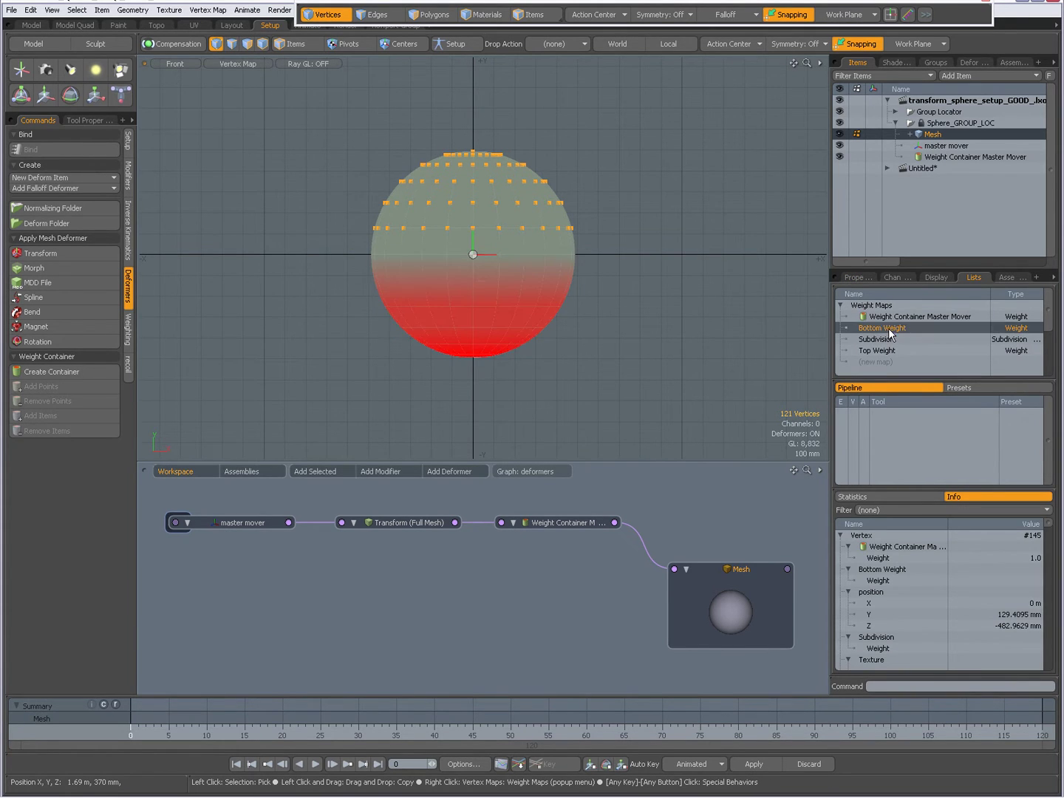
left_click(884, 350)
key("Delete")
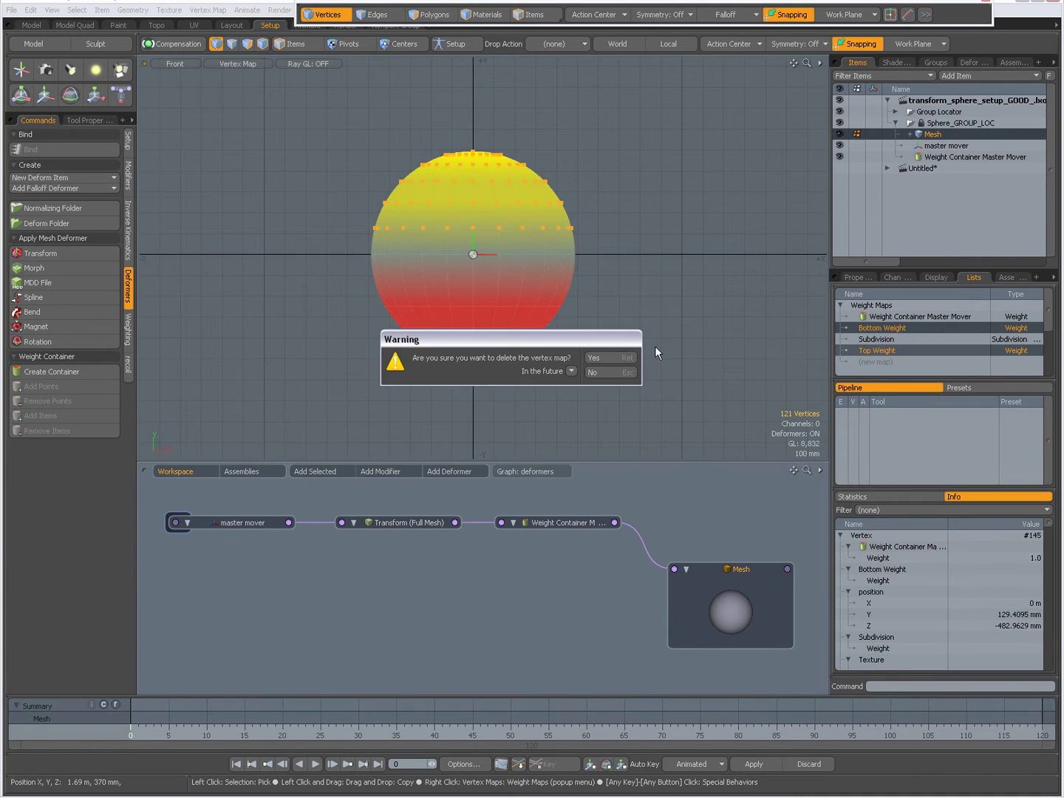
left_click(602, 357)
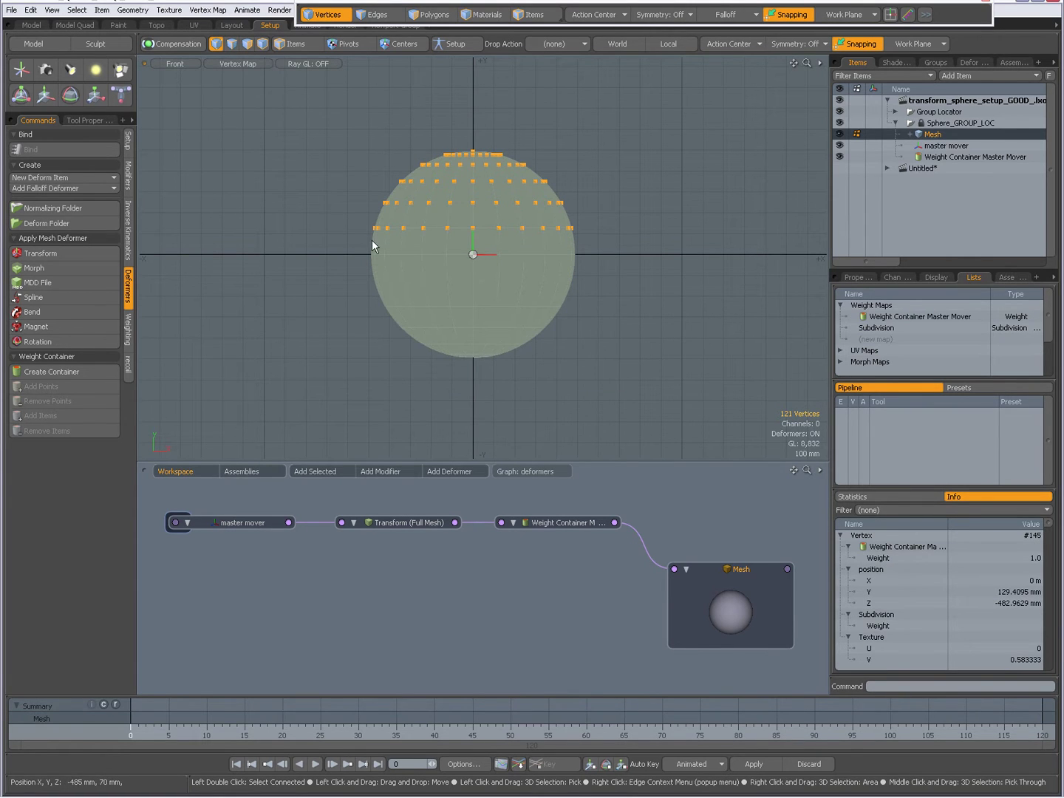
Create a new weight map named 'Top Weight' and activate the Vertex Map Weight tool
left_click(882, 339)
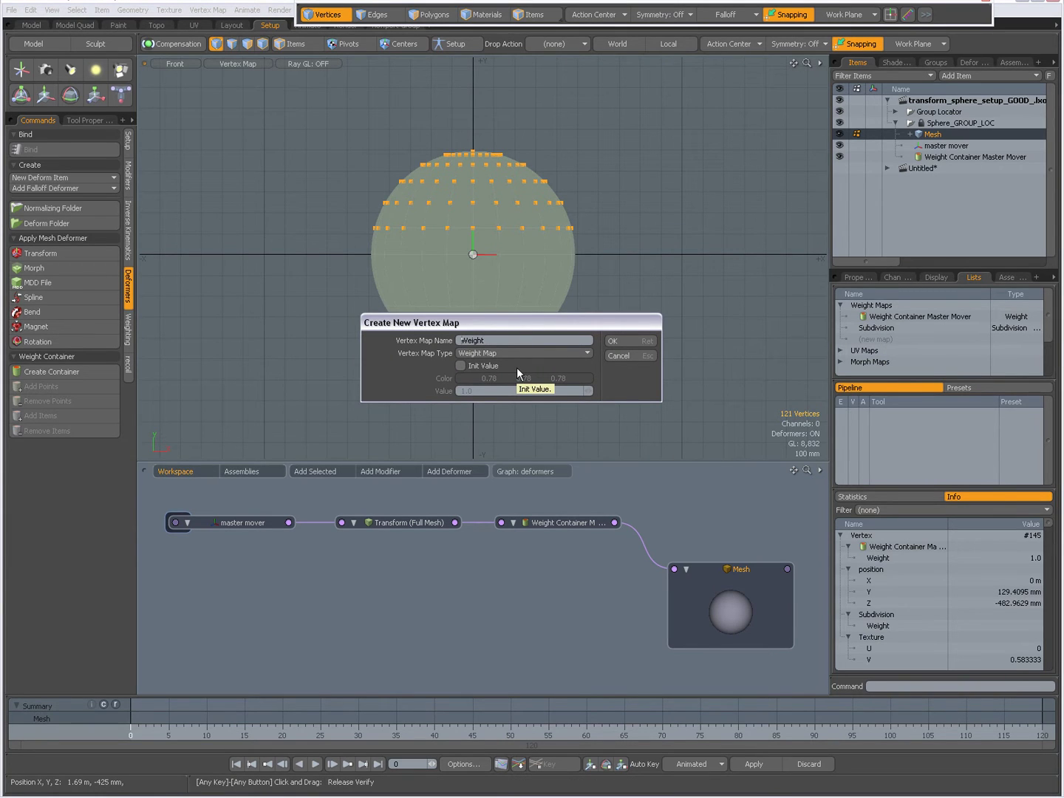
type("Top")
key("Return")
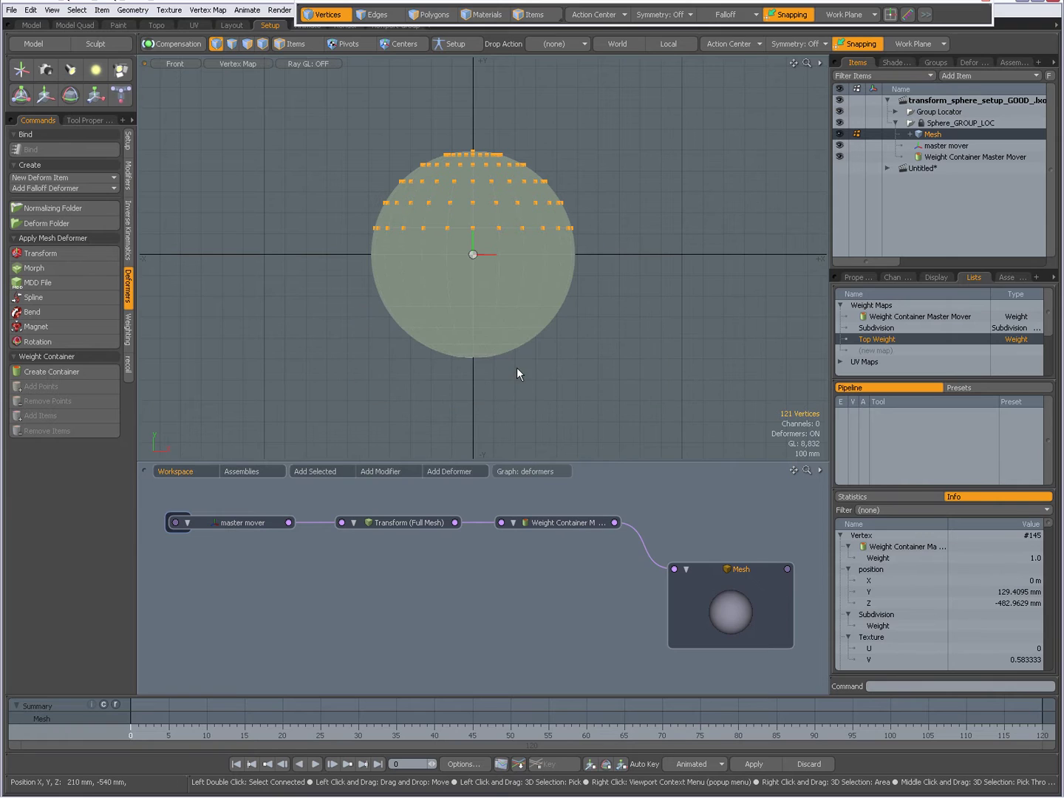
key("shift+w")
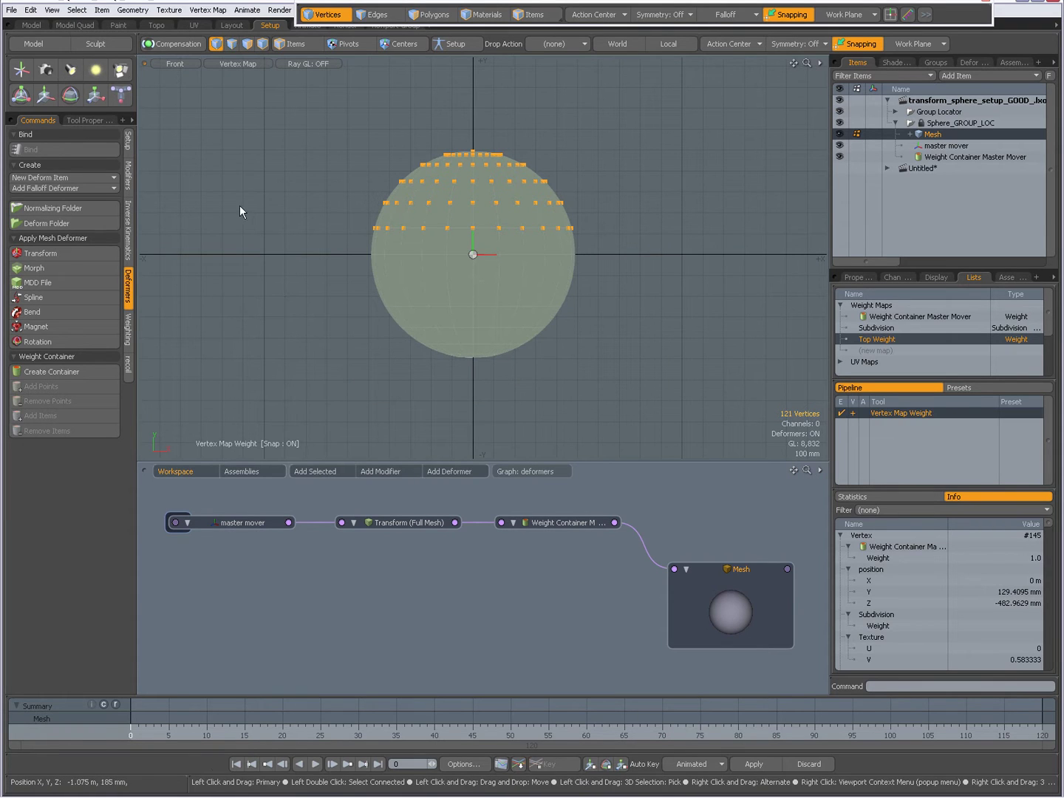
Apply weight 0.3 to the upper-half vertices, then 0.6 after dropping the lowest ring
left_click(34, 45)
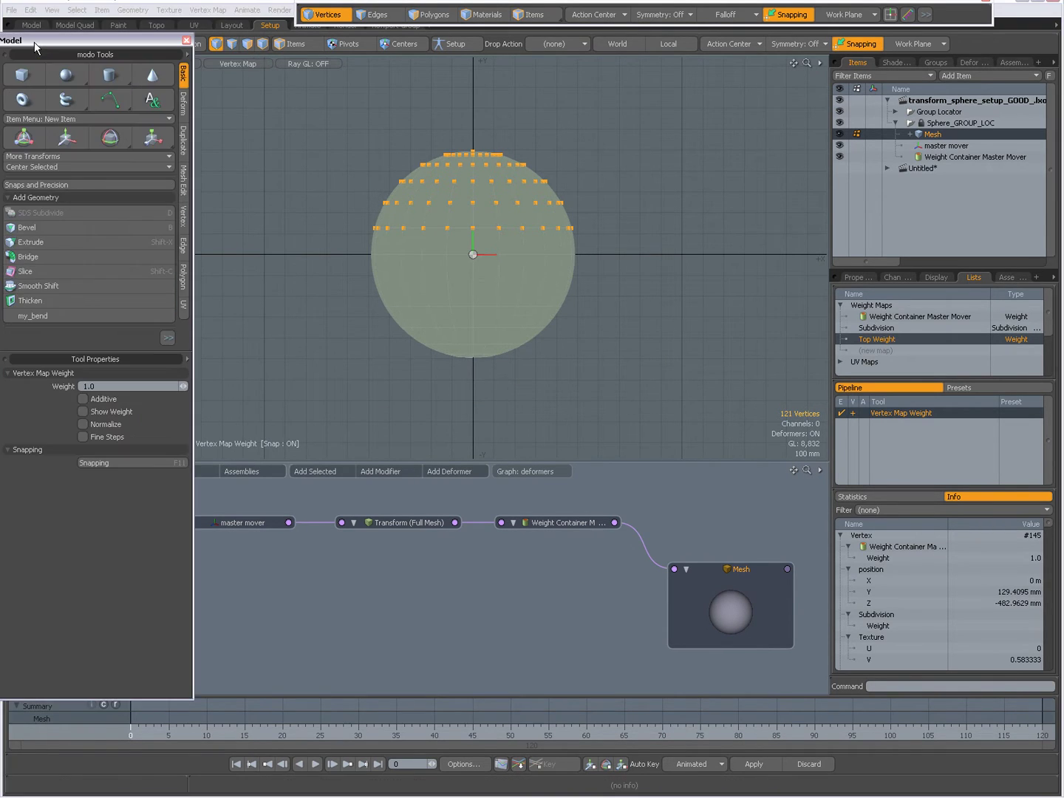
left_click_drag(77, 43, 136, 43)
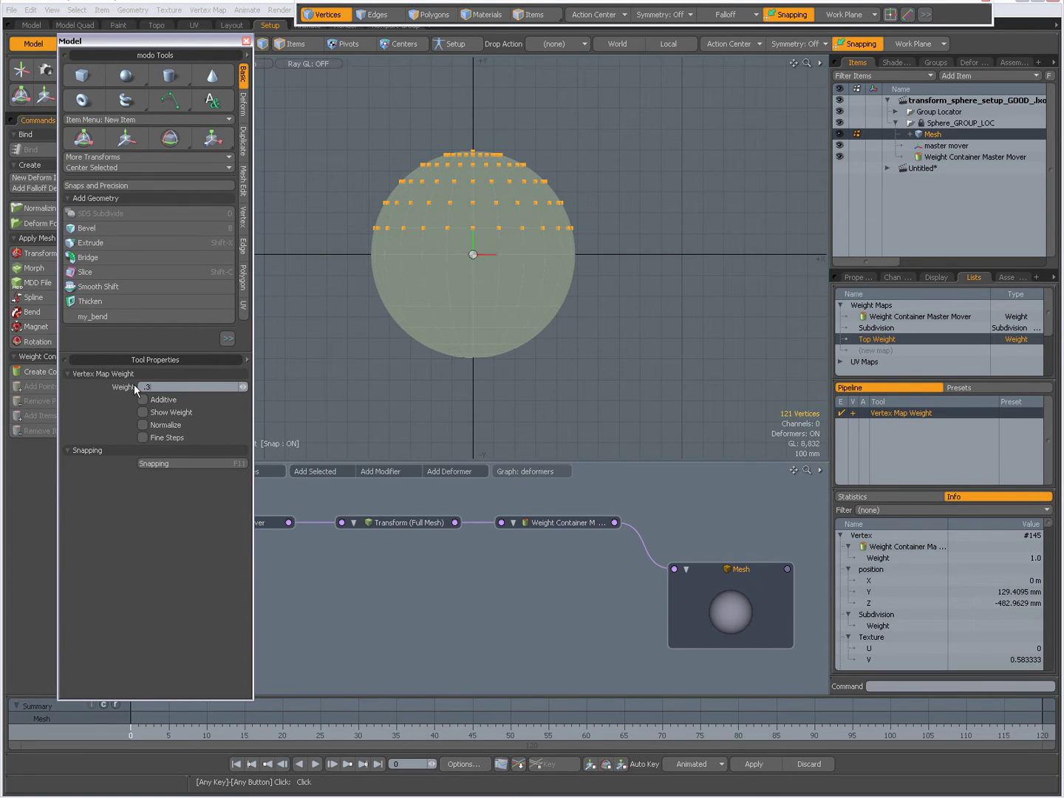
left_click(351, 361)
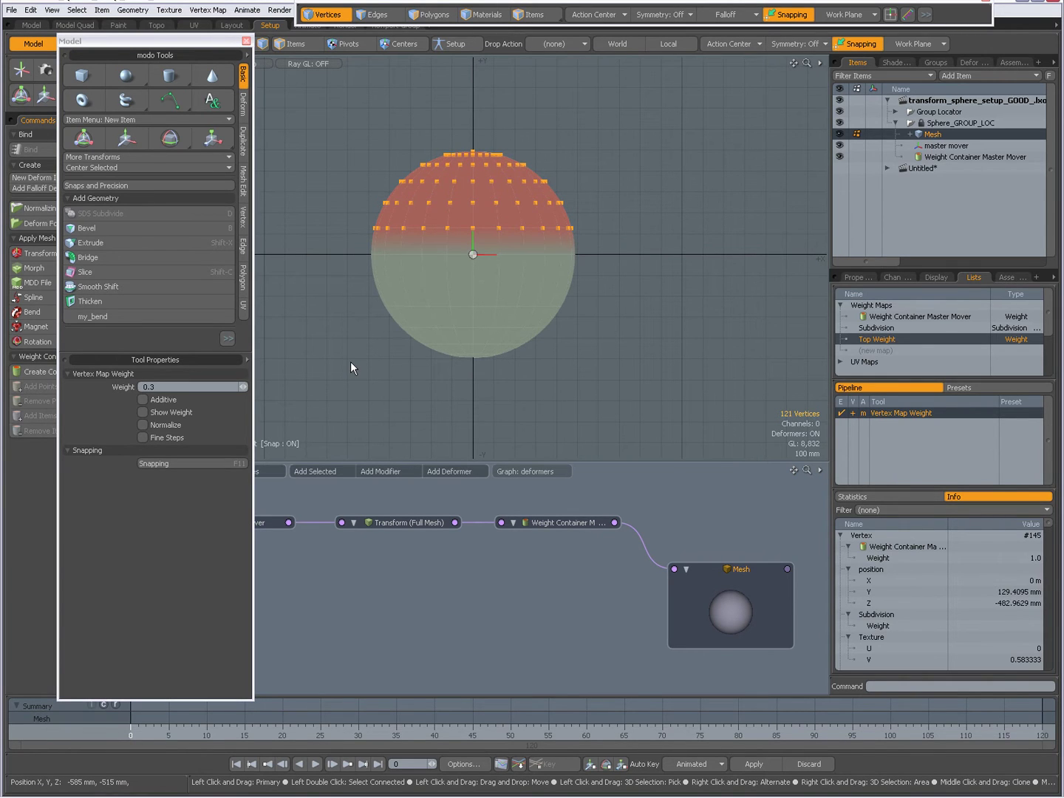
key("shift+Down")
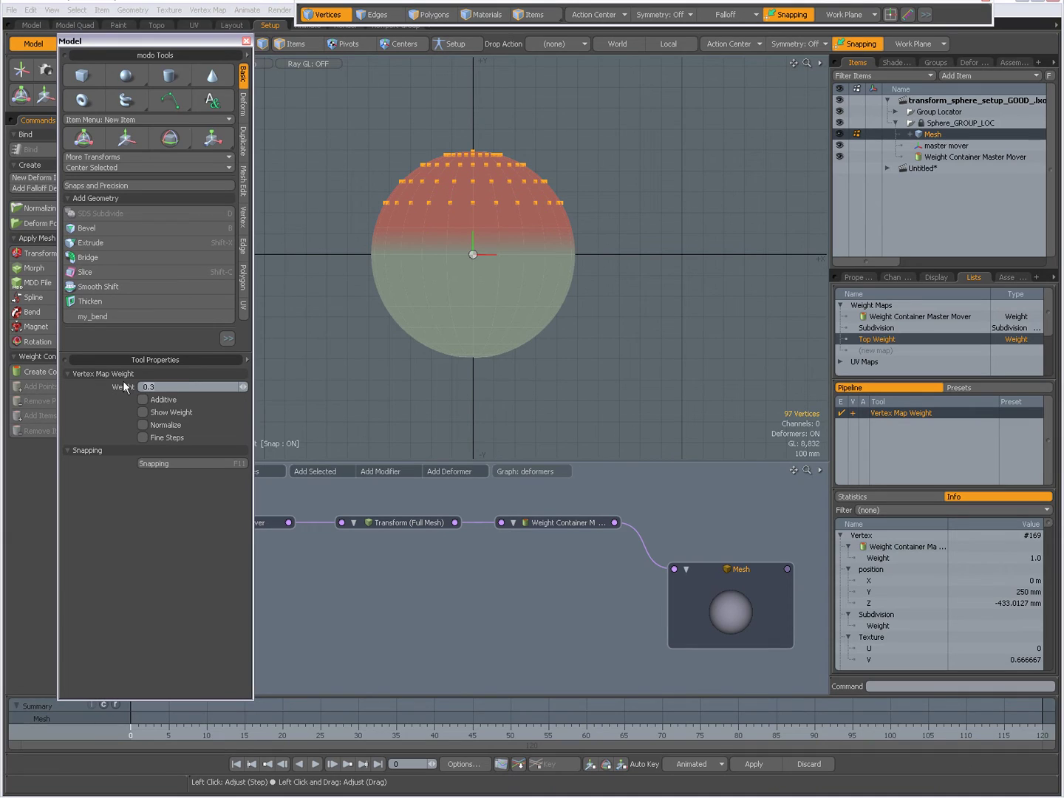
left_click_drag(123, 381, 323, 376)
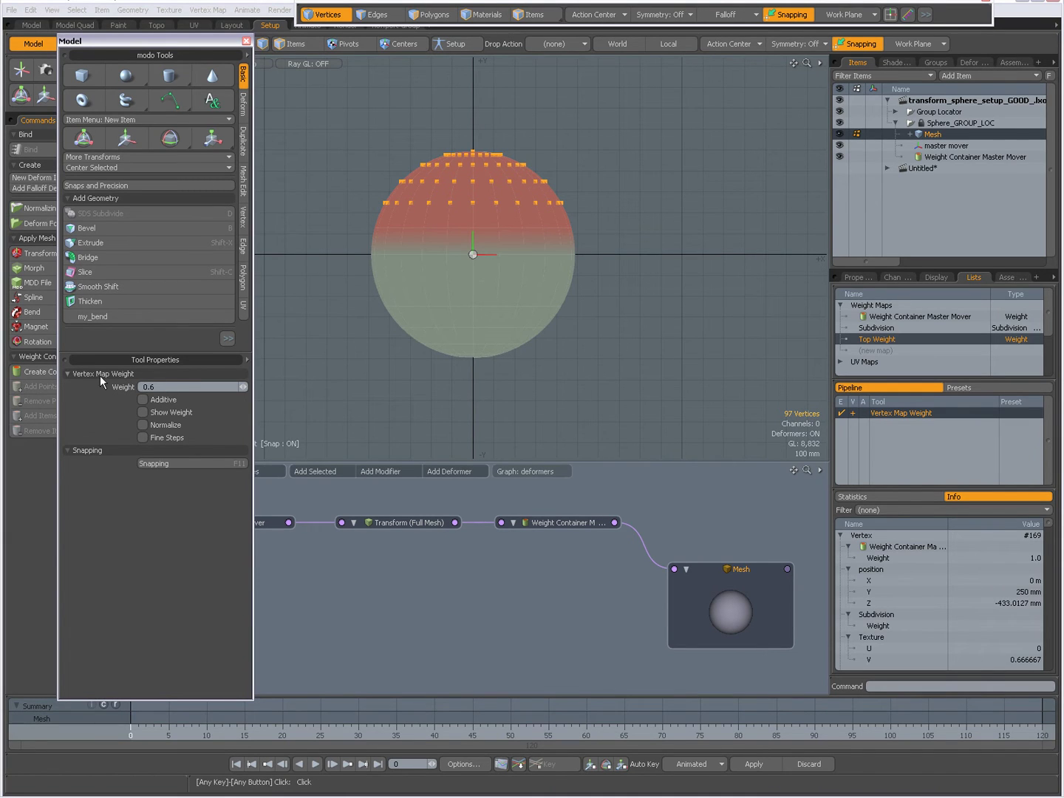
left_click(323, 377)
Shrink the selection ring by ring, applying 0.8 then 1.0 at the top, and close the palette
key("shift+Down")
key("shift+Down")
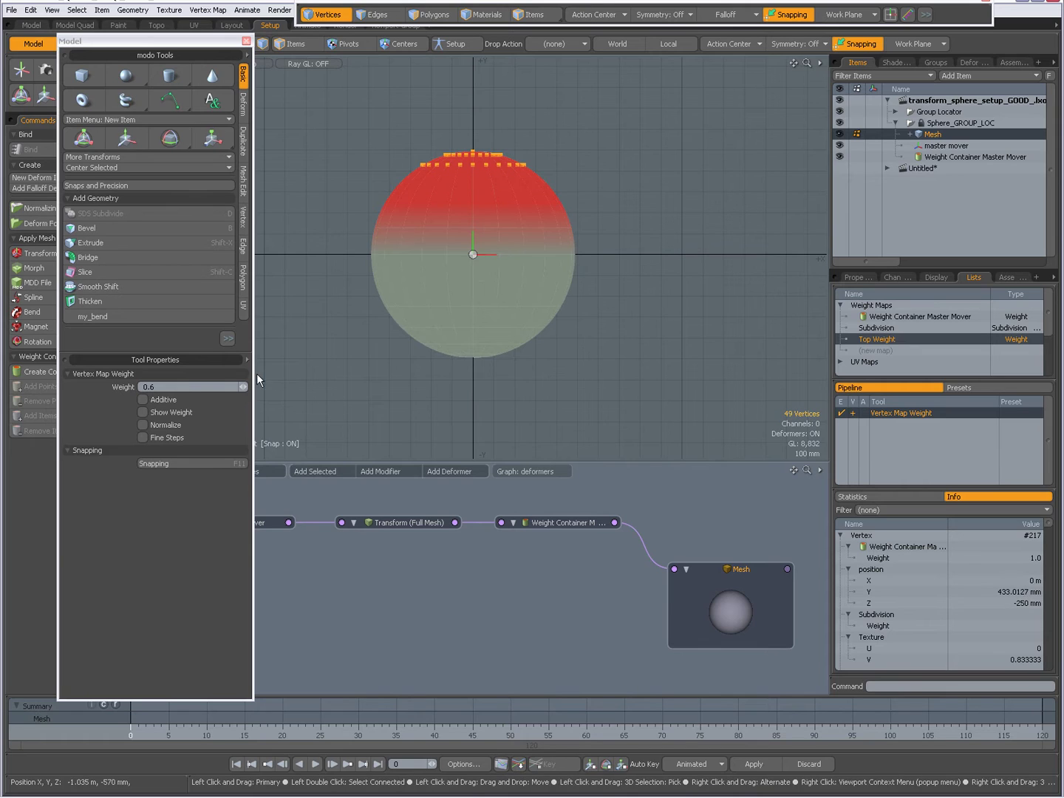
type(".8")
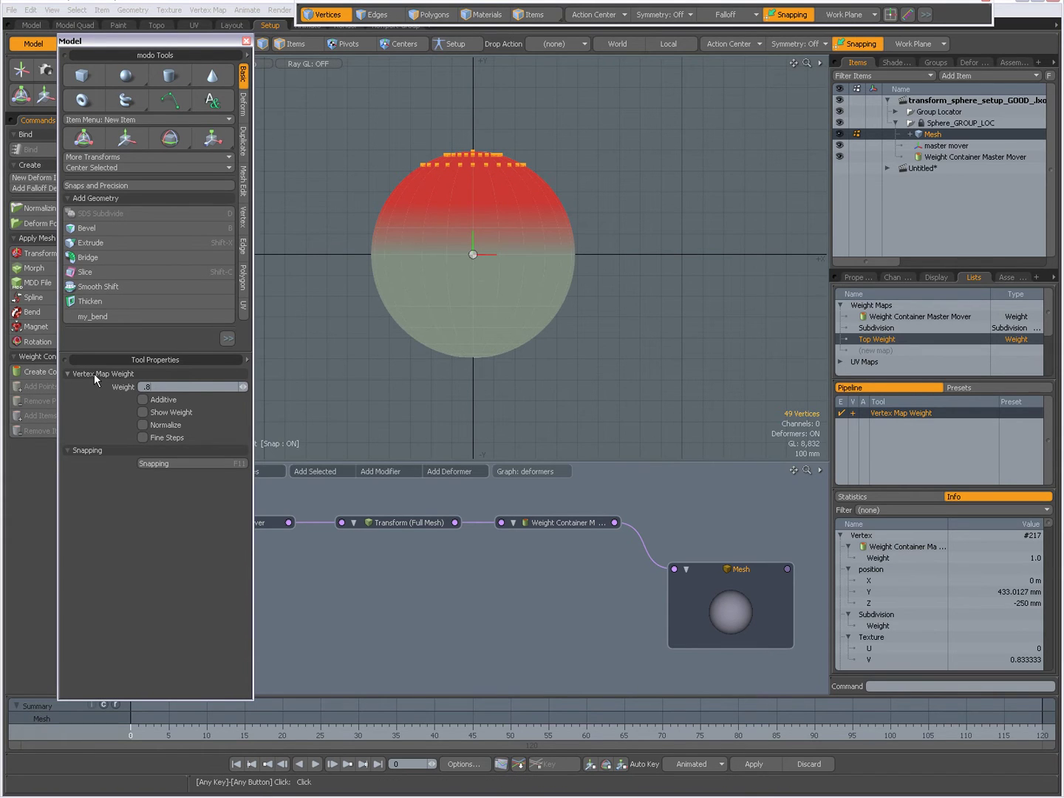
key("Return")
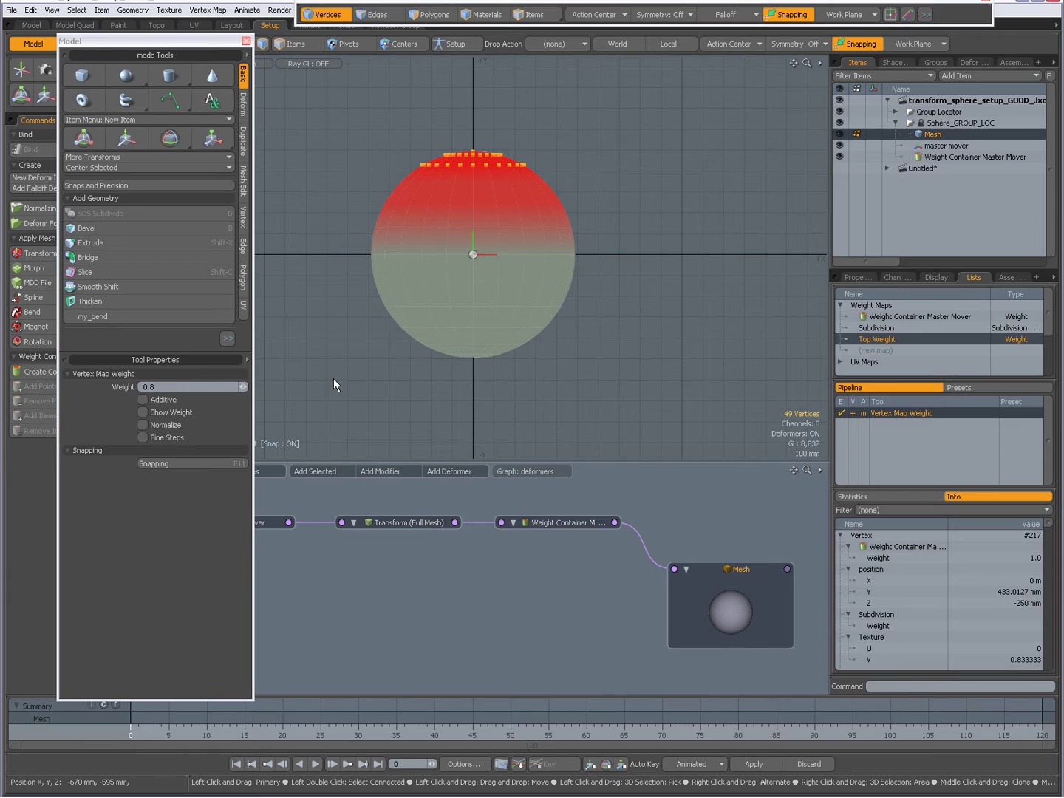
key("shift+Down")
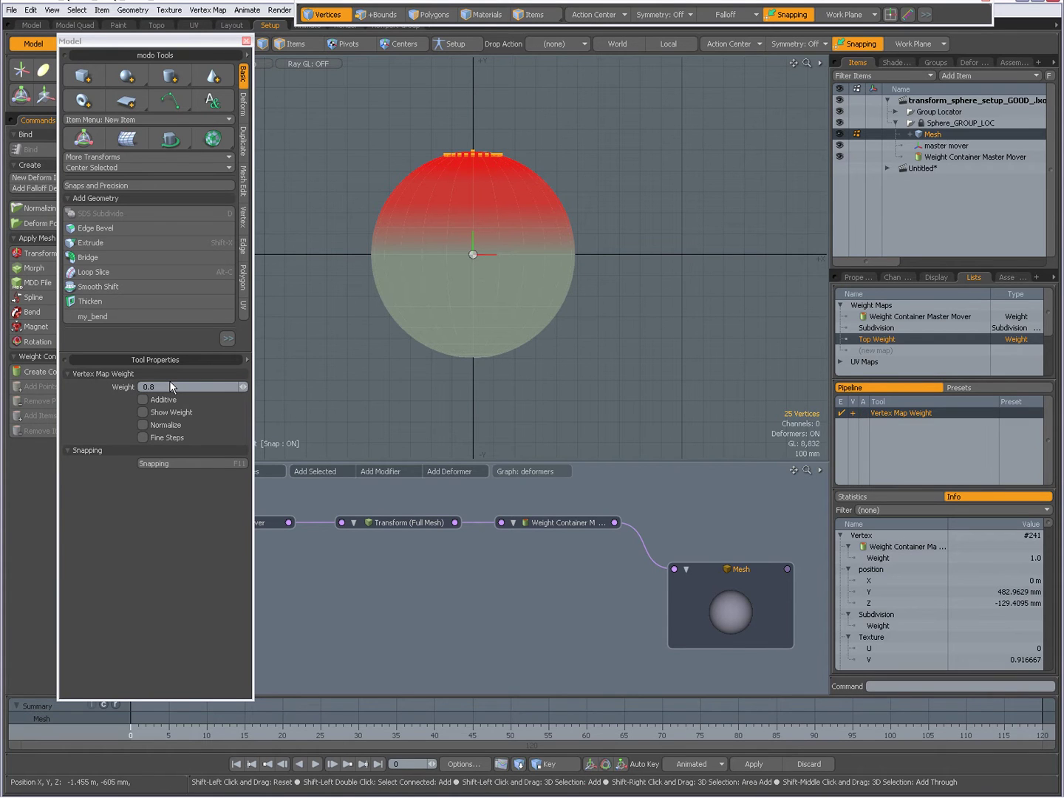
left_click(140, 387)
type("1")
key("Return")
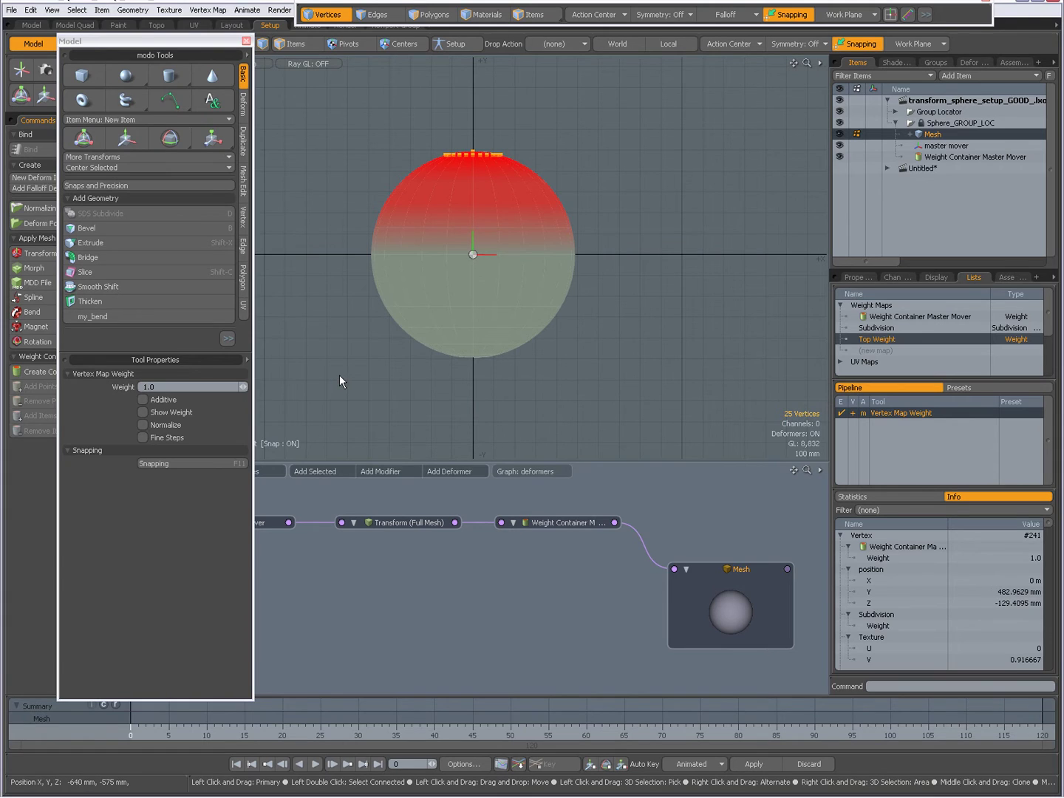
key("q")
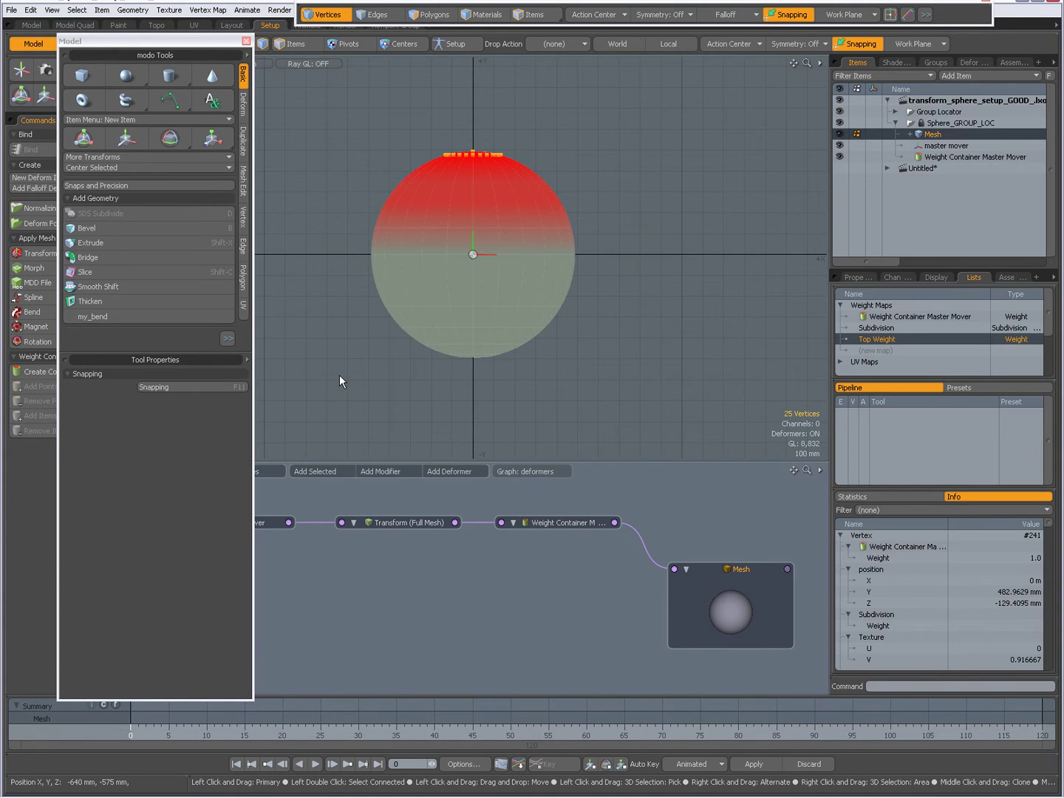
left_click(246, 40)
Clear the selection, create a 'Bottom Weight' map, and lasso the sphere's lower-half vertices
left_click(558, 157)
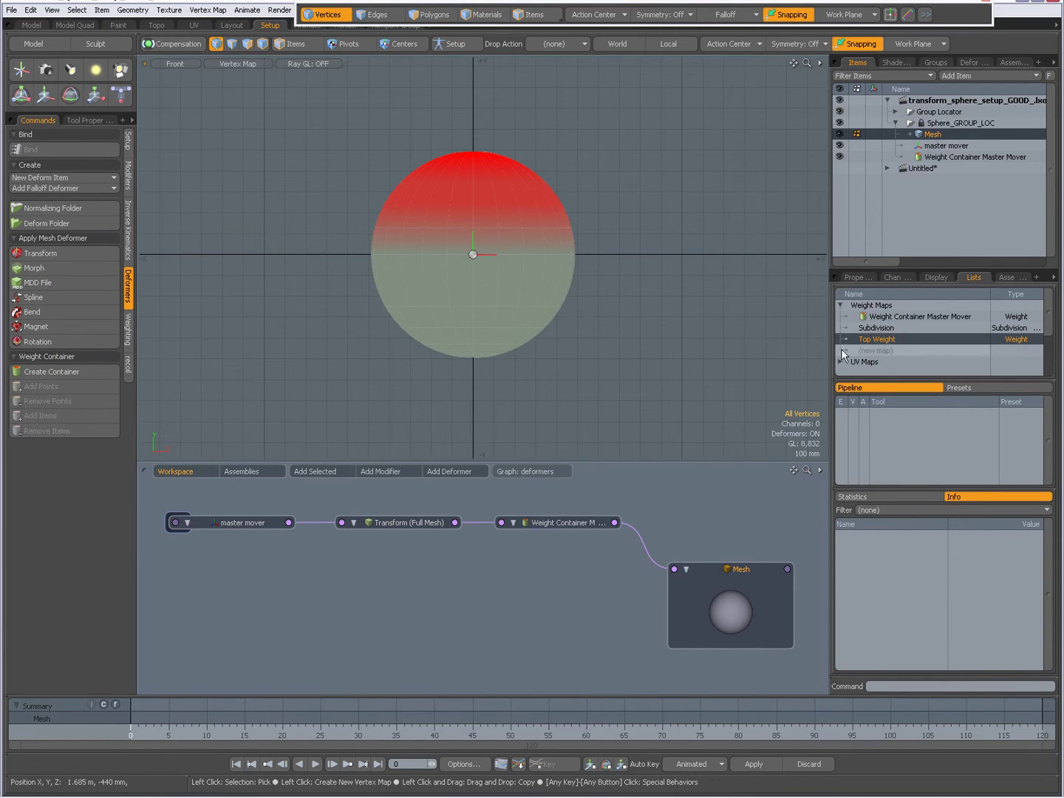
left_click(887, 349)
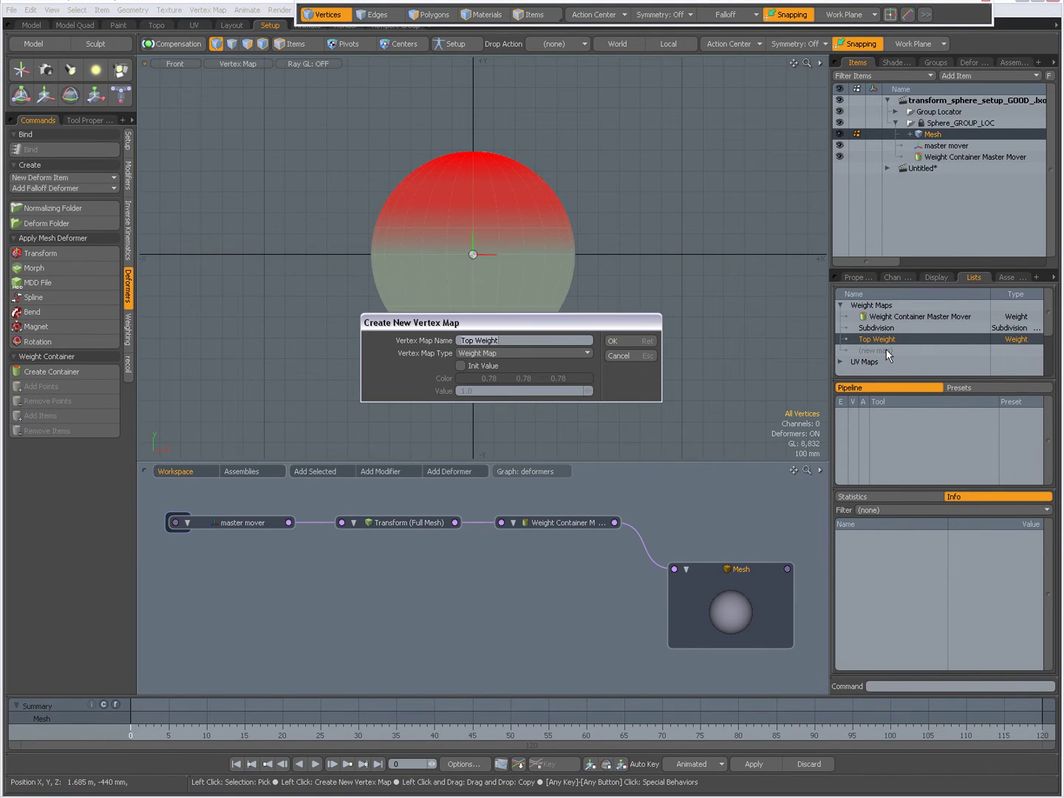
type("Weight")
key("Home")
type("Bottom")
key("Return")
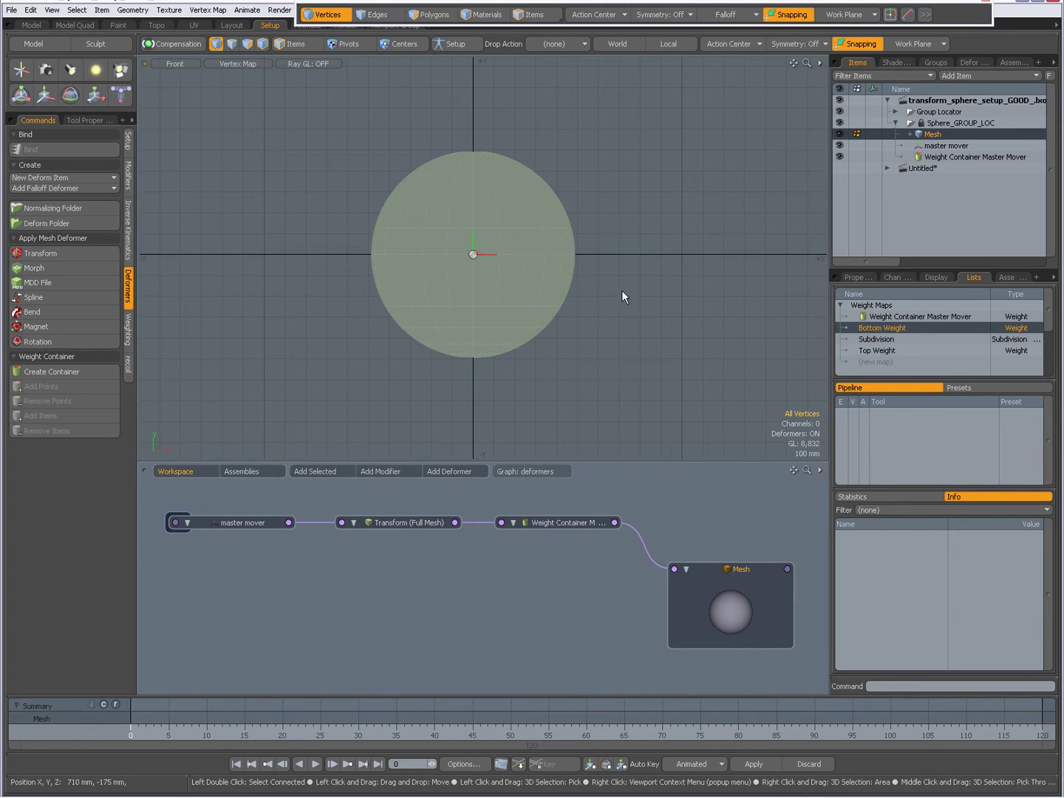
mouse_move(592, 268)
right_mouse_down()
mouse_move(587, 305)
mouse_move(426, 384)
mouse_move(316, 288)
mouse_move(309, 262)
right_mouse_up()
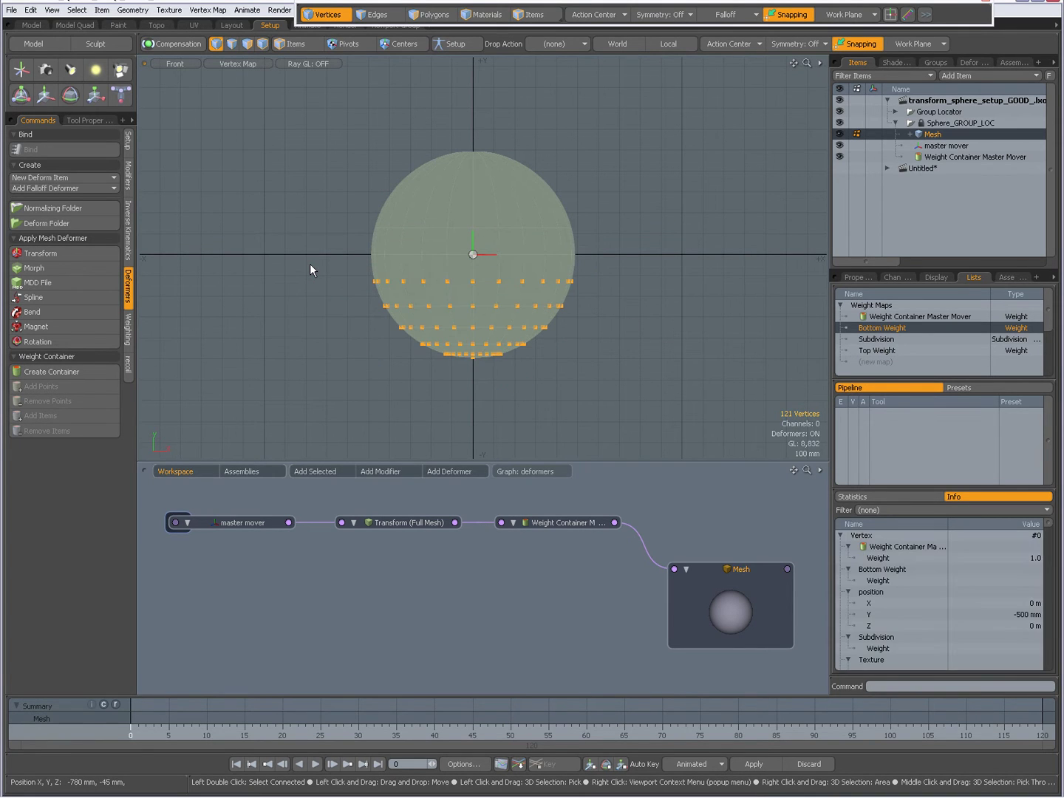
Apply 0.3 and then 0.6 weights to the selected lower-half vertices
key("w")
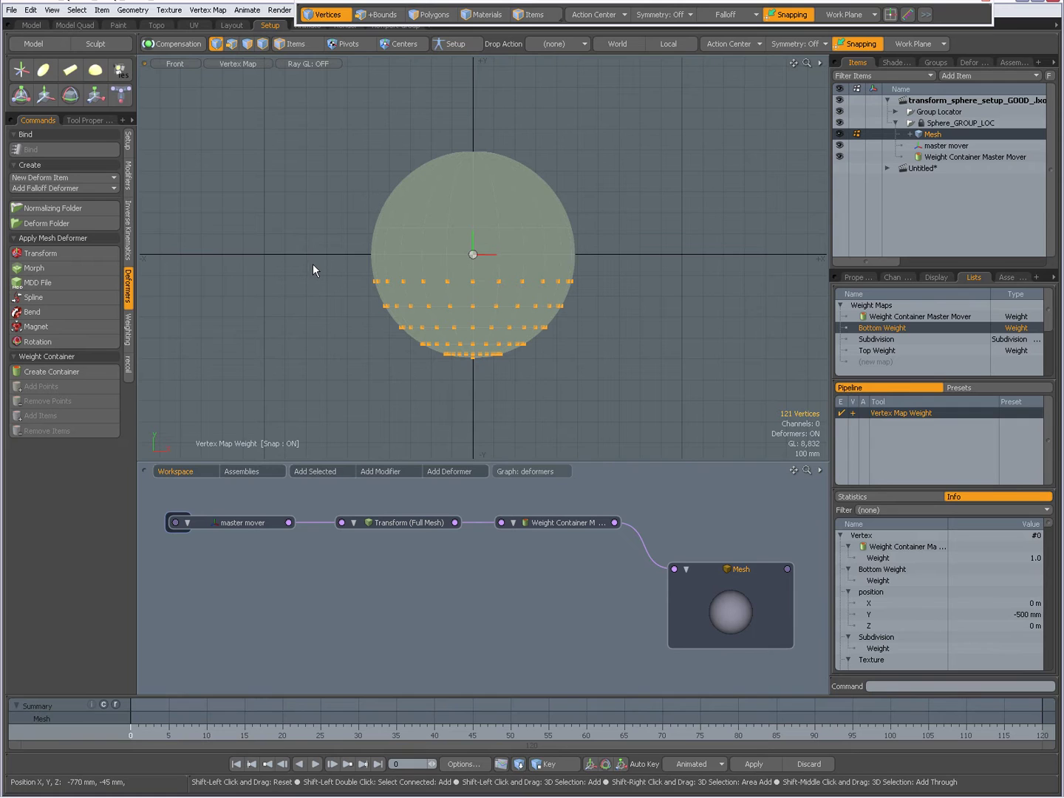
left_click(40, 44)
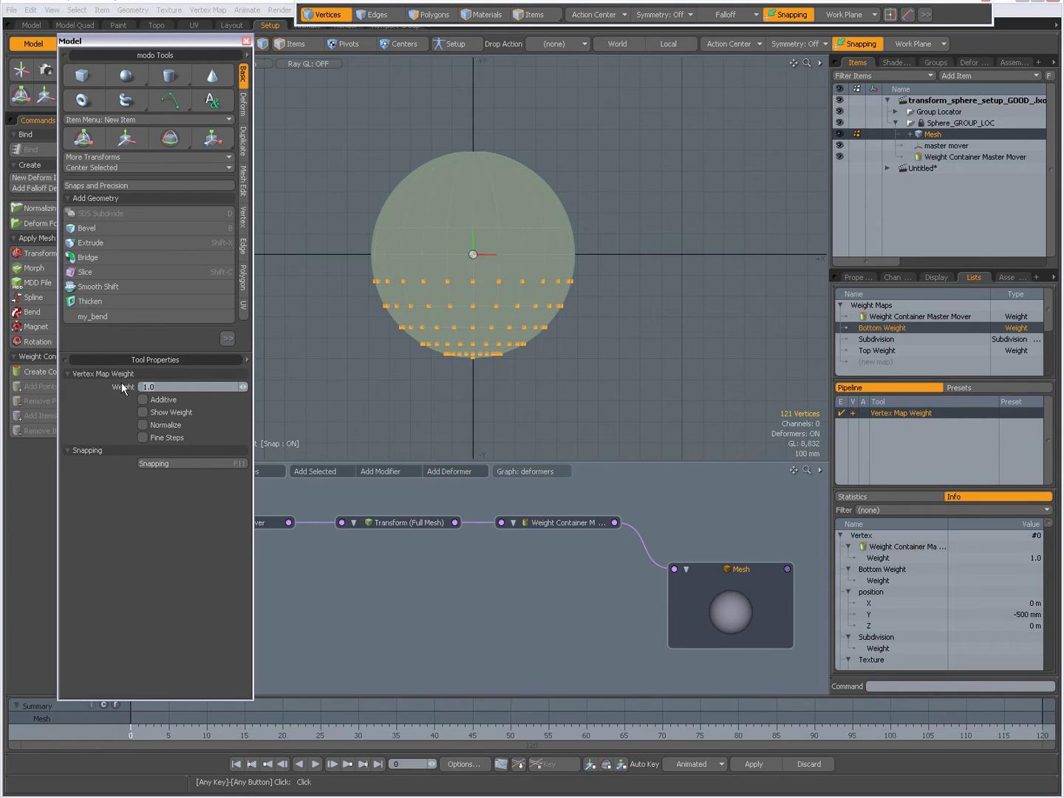
left_click(363, 355)
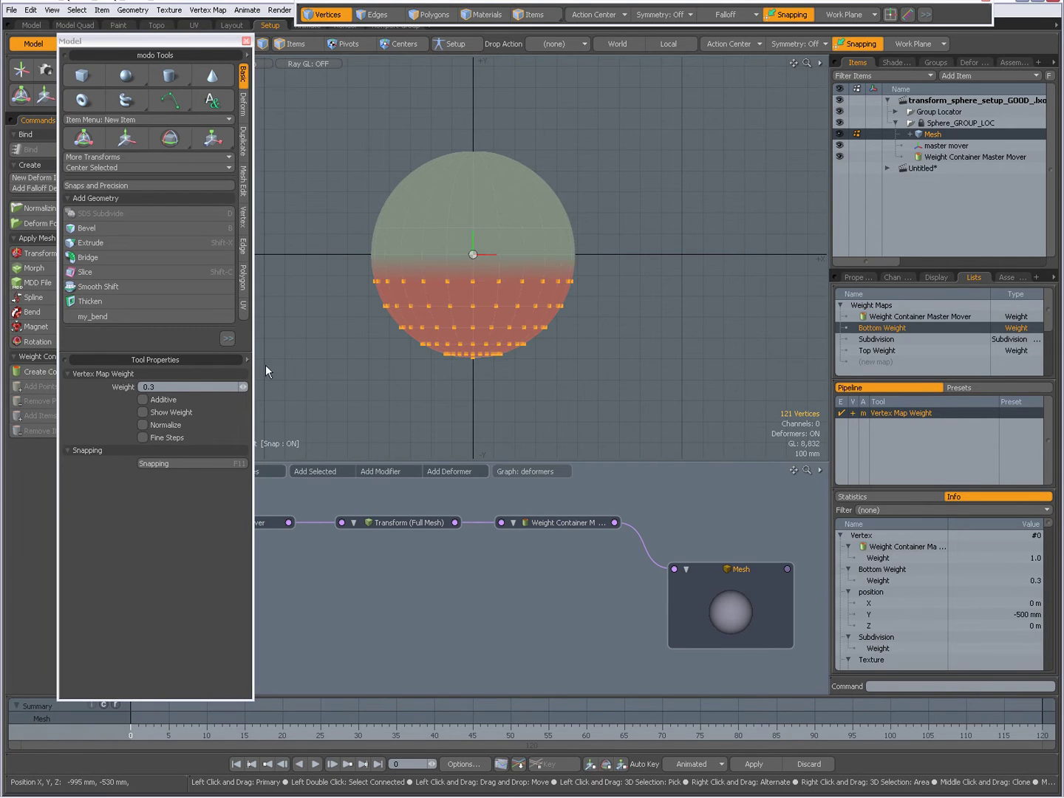
left_click(155, 386)
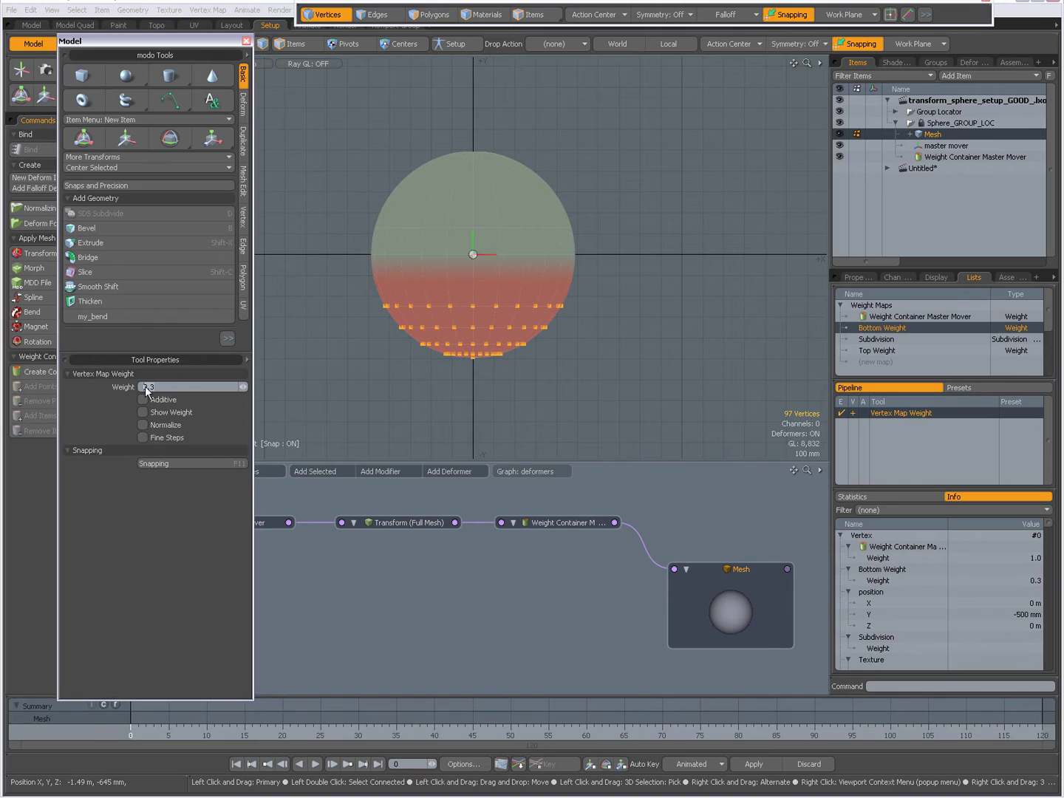
type(".6")
key("Return")
left_click(354, 369)
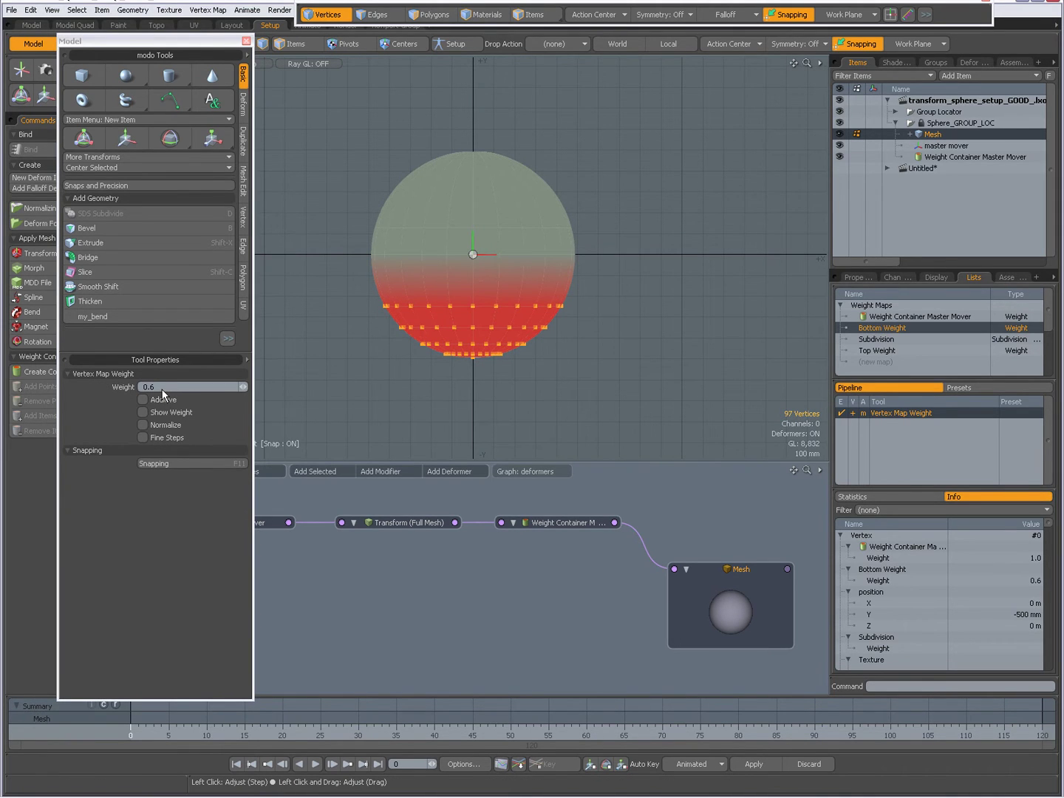
Shrink the selection ring by ring, applying 0.8 then 1.0 to the bottom rows, and deselect all
key("shift+Down")
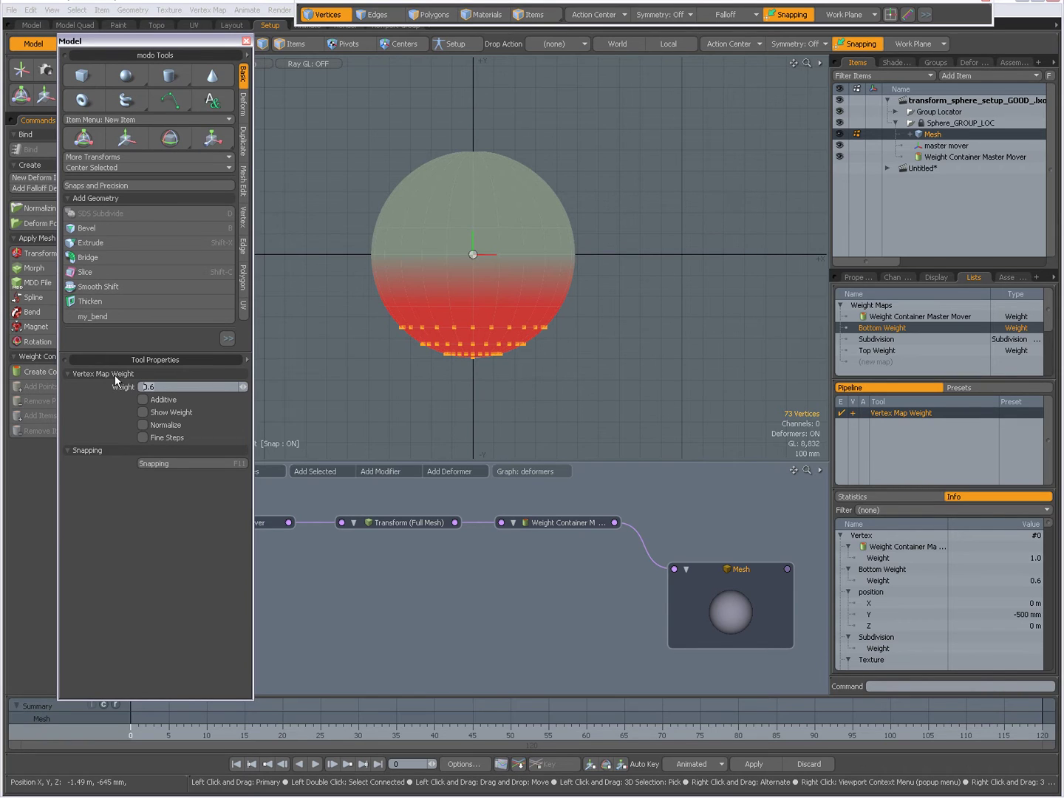
type(".8")
key("Return")
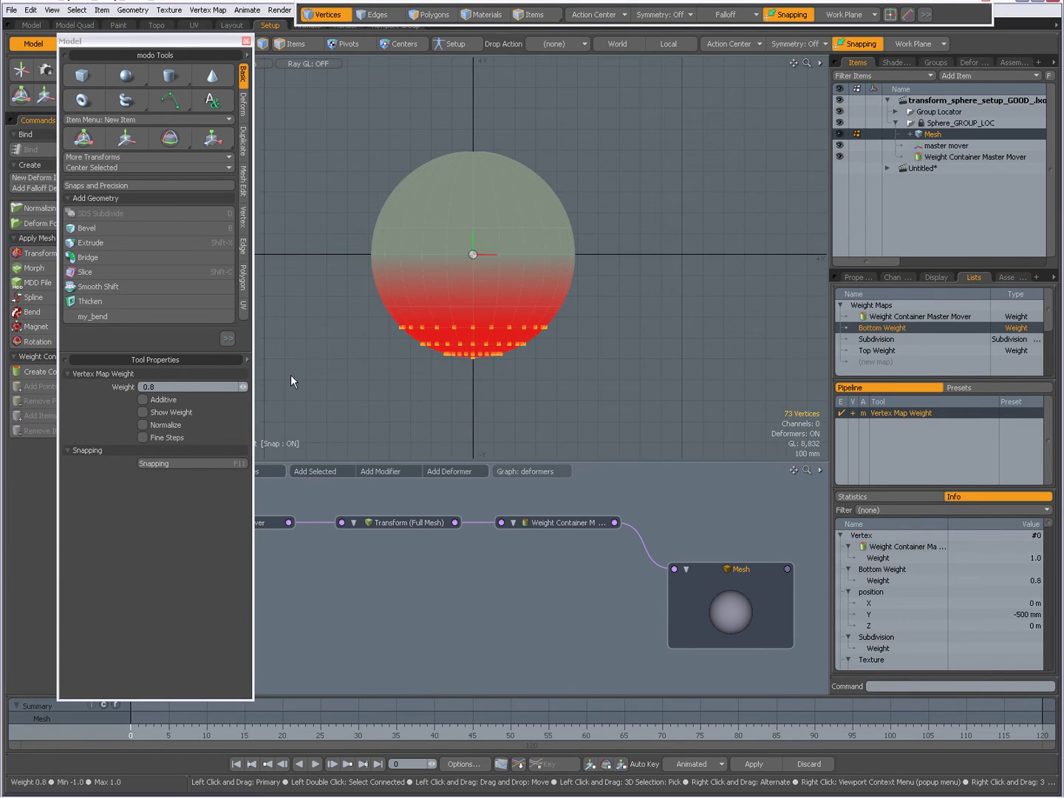
key("shift+Down")
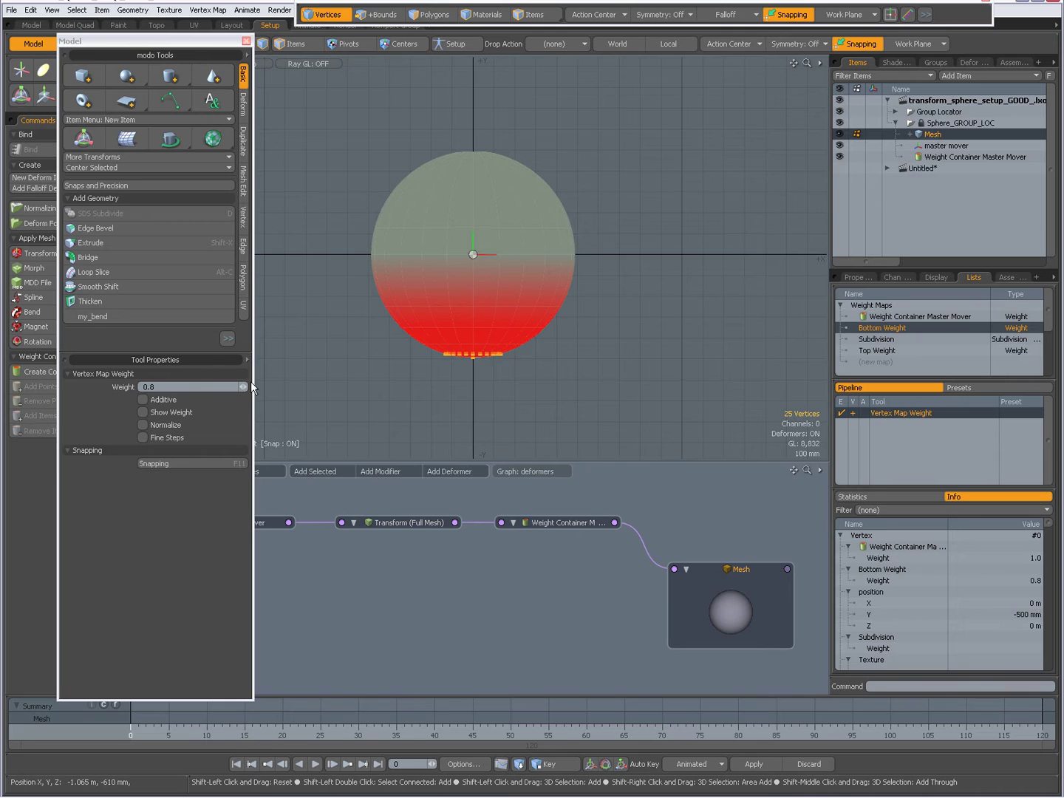
key("shift+Down")
type("1")
key("Return")
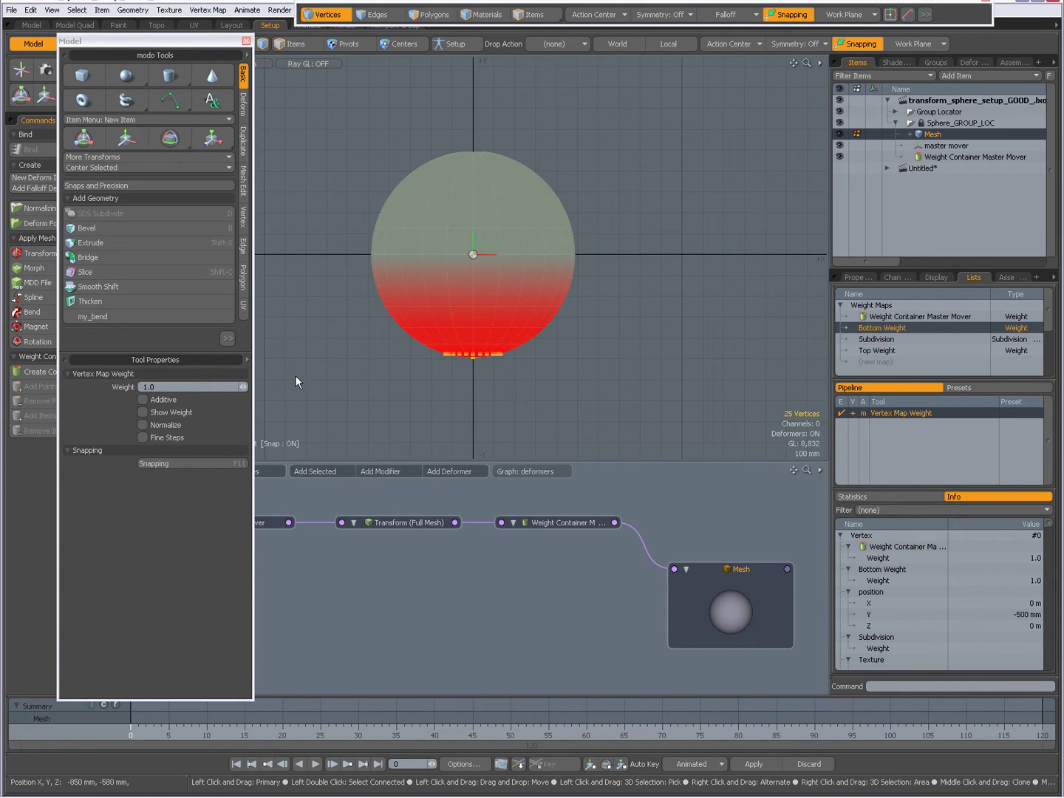
key("space")
left_click(246, 42)
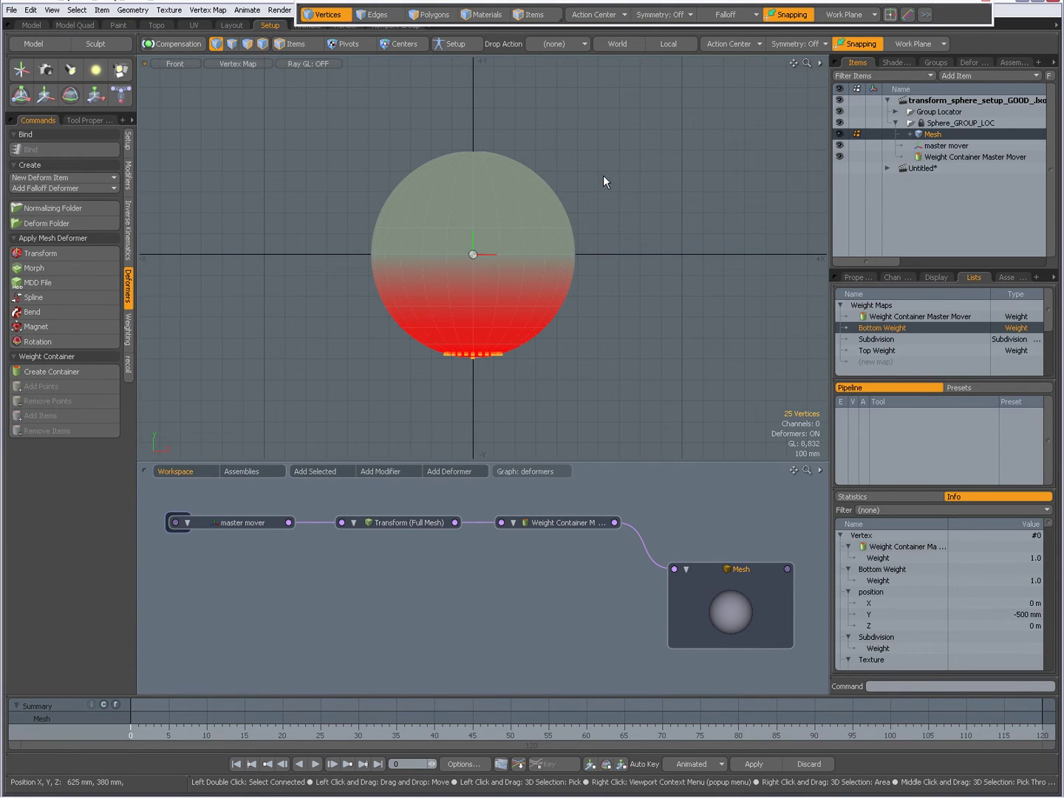
left_click(603, 175)
Switch shading back to Shaded and show the sphere in a zoomed-out Perspective view
left_click(238, 63)
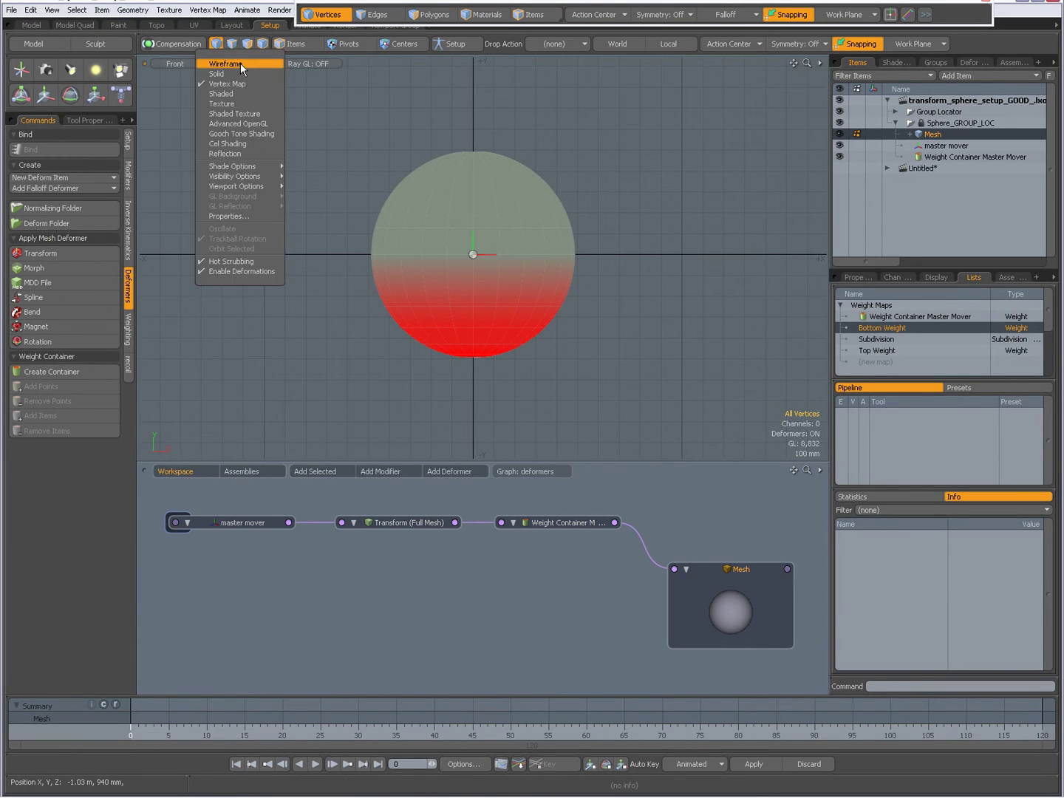
left_click(239, 93)
key("ctrl+space")
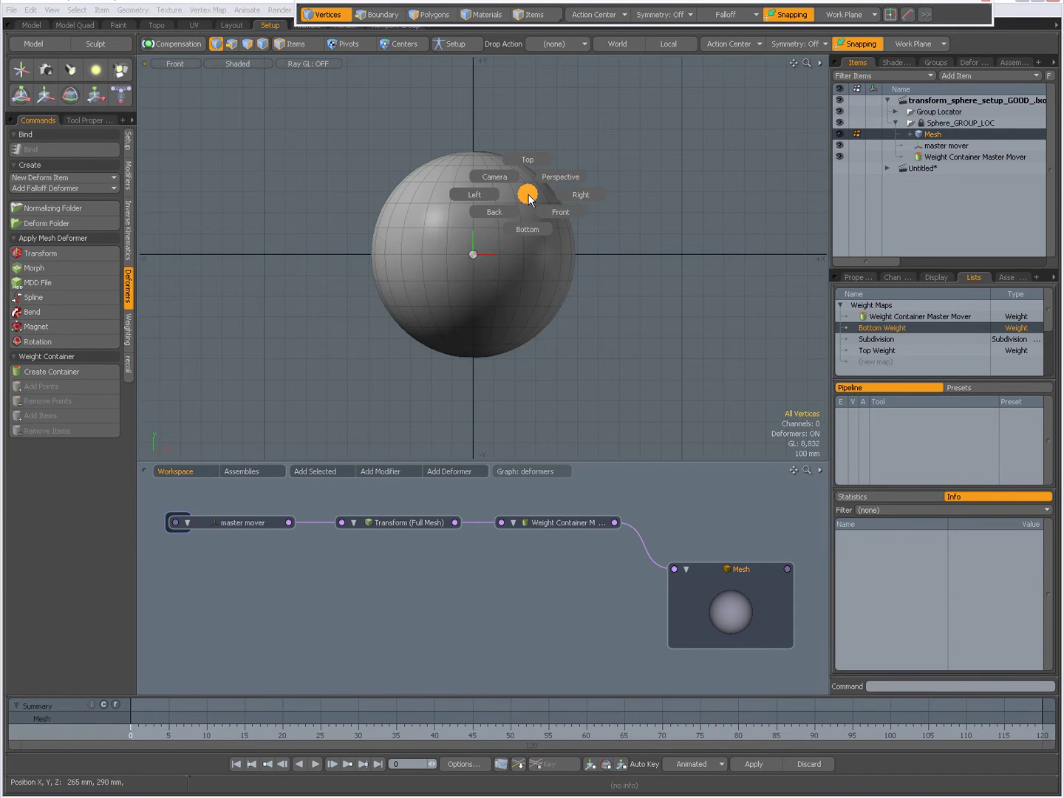
left_click(555, 177)
left_click_drag(614, 258, 574, 227, "ctrl+alt")
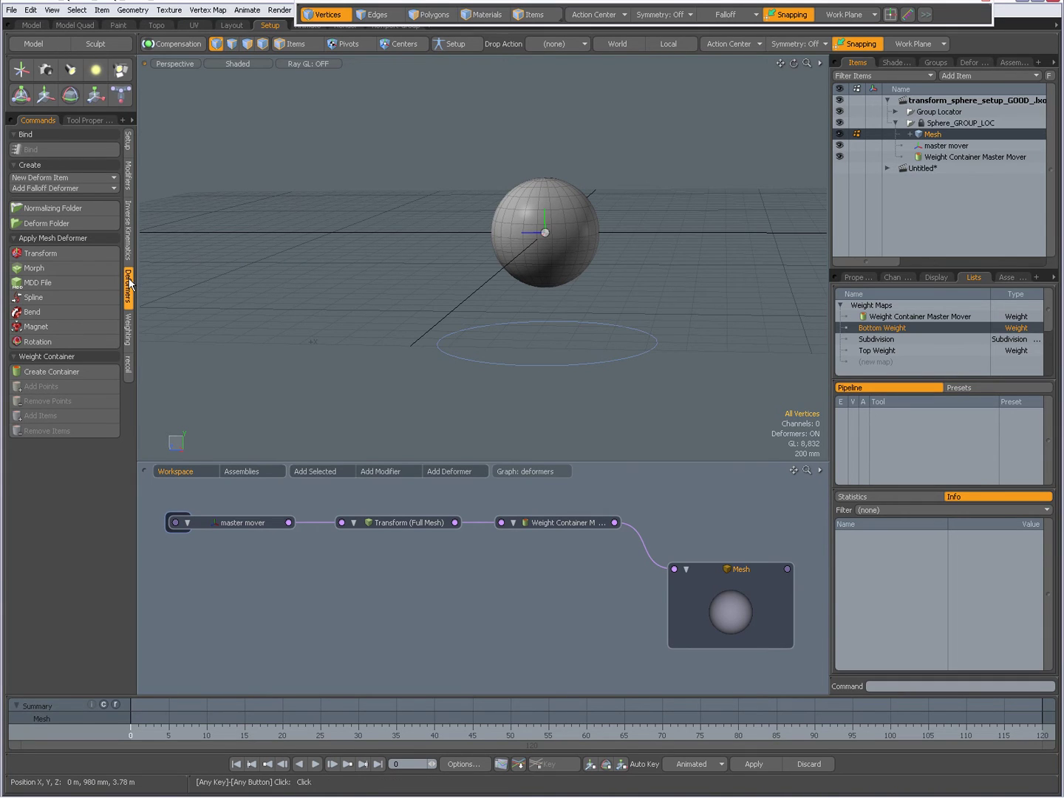
Add a Transform Effector and link it to the Mesh in the deformer graph
left_click(52, 252)
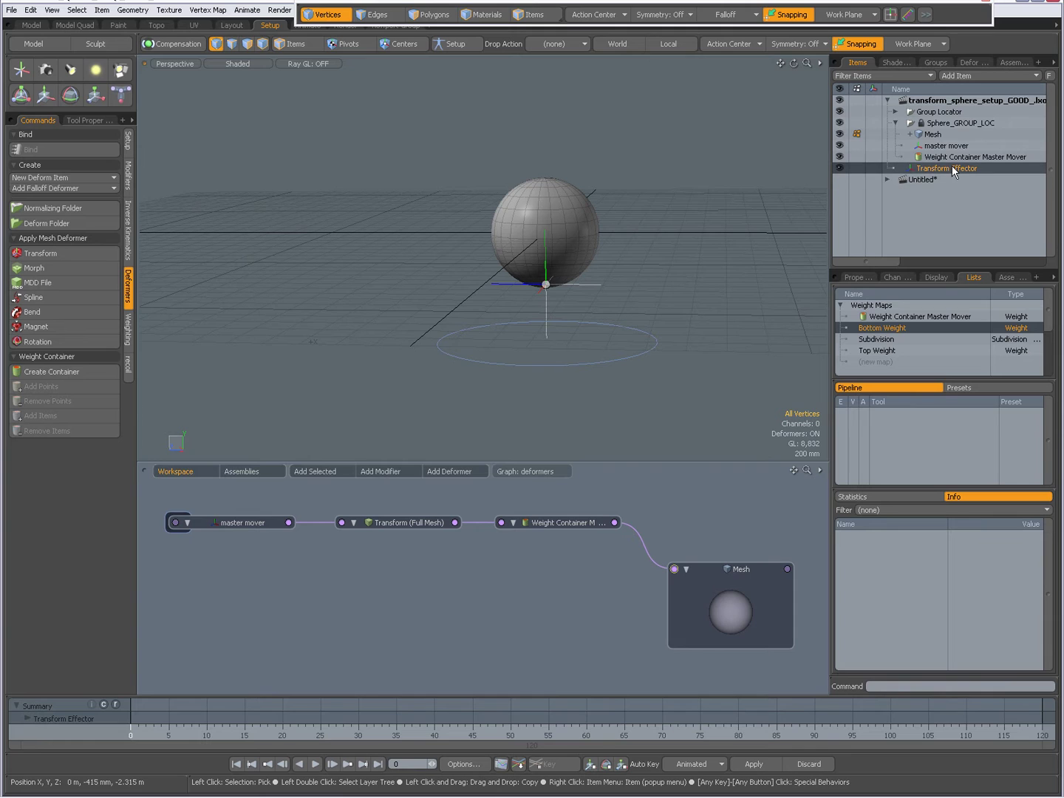
left_click_drag(232, 577, 235, 583)
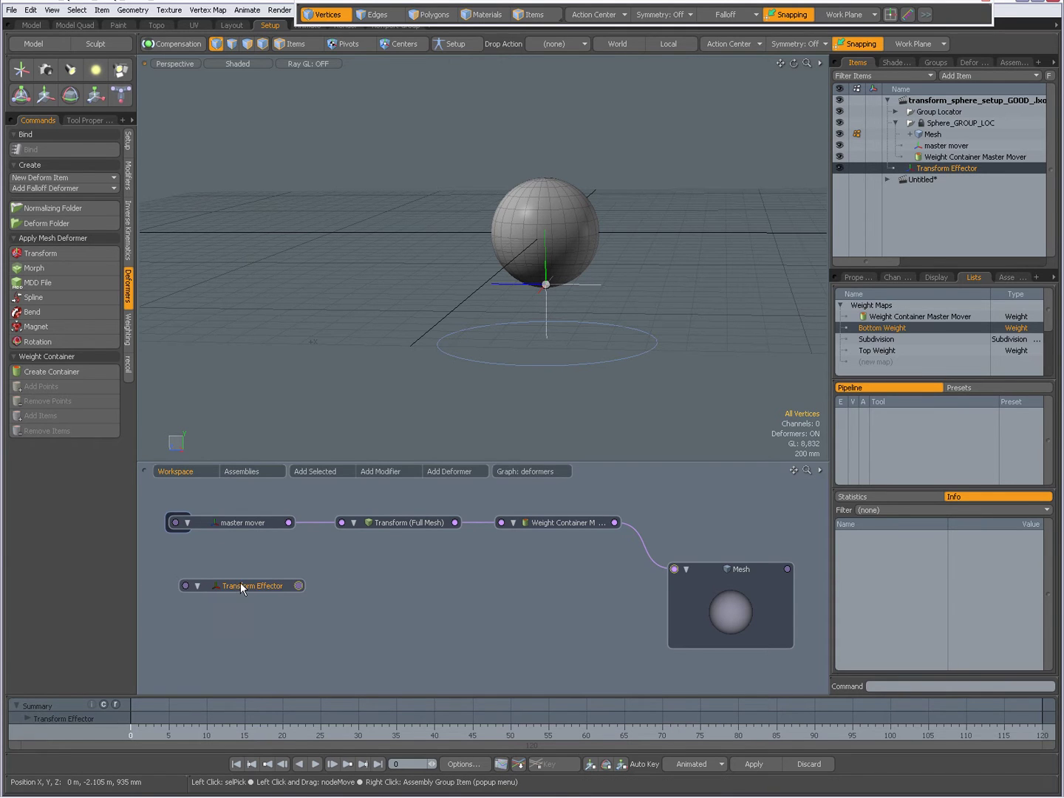
left_click(298, 586)
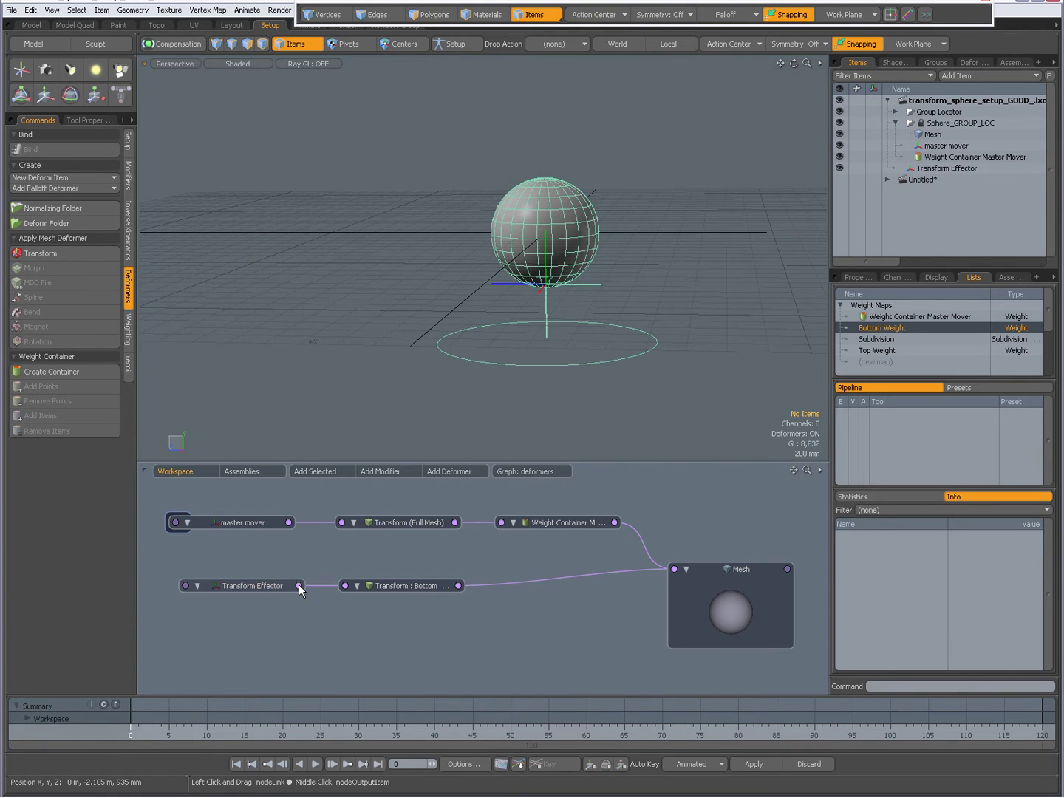
Set the new Transform deformer's Weight Map Name to Top Weight
left_click_drag(322, 563, 481, 609)
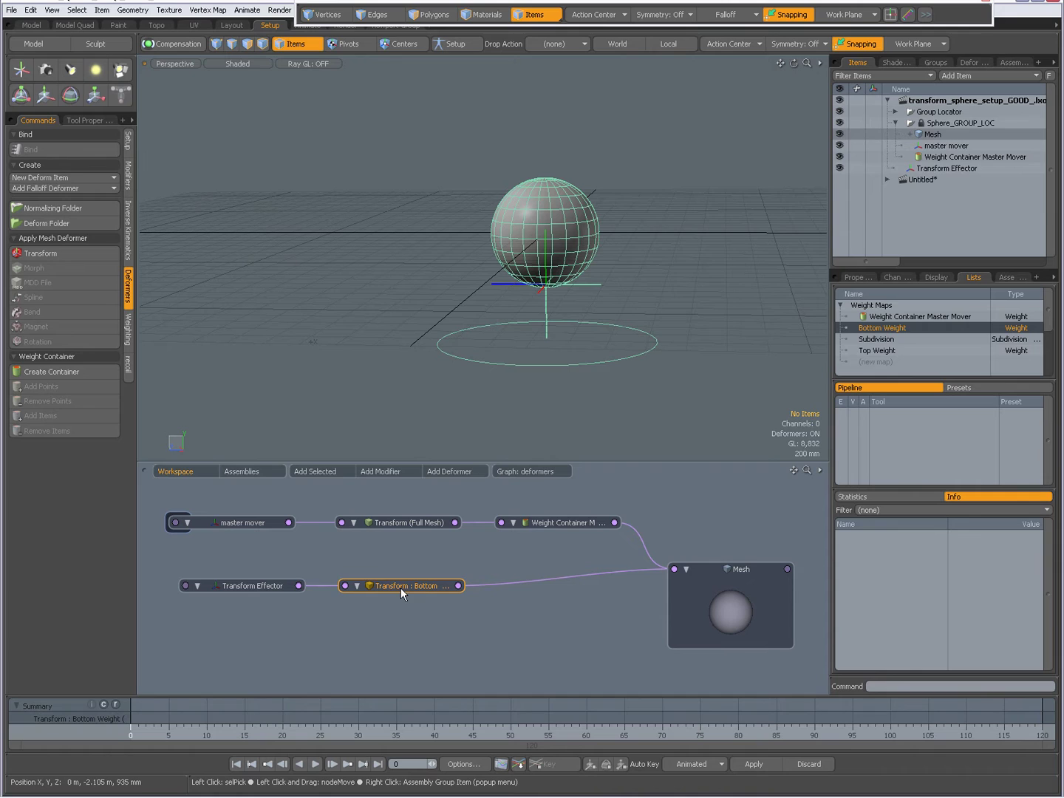
left_click(855, 277)
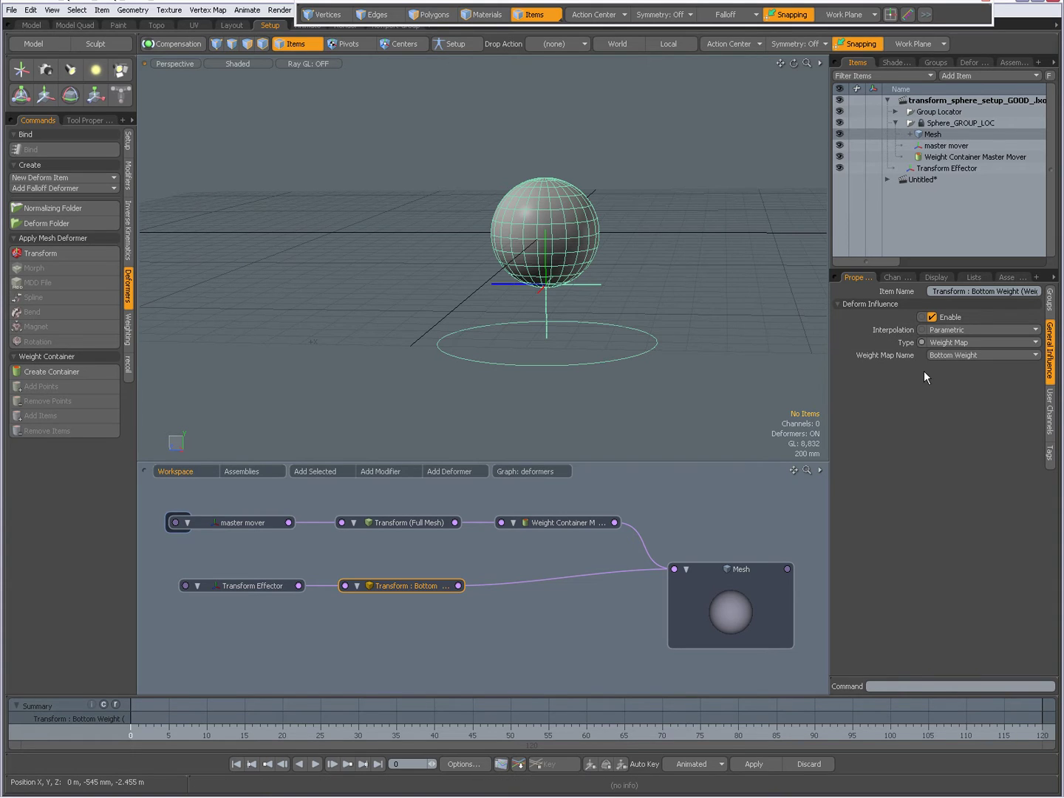
left_click(961, 344)
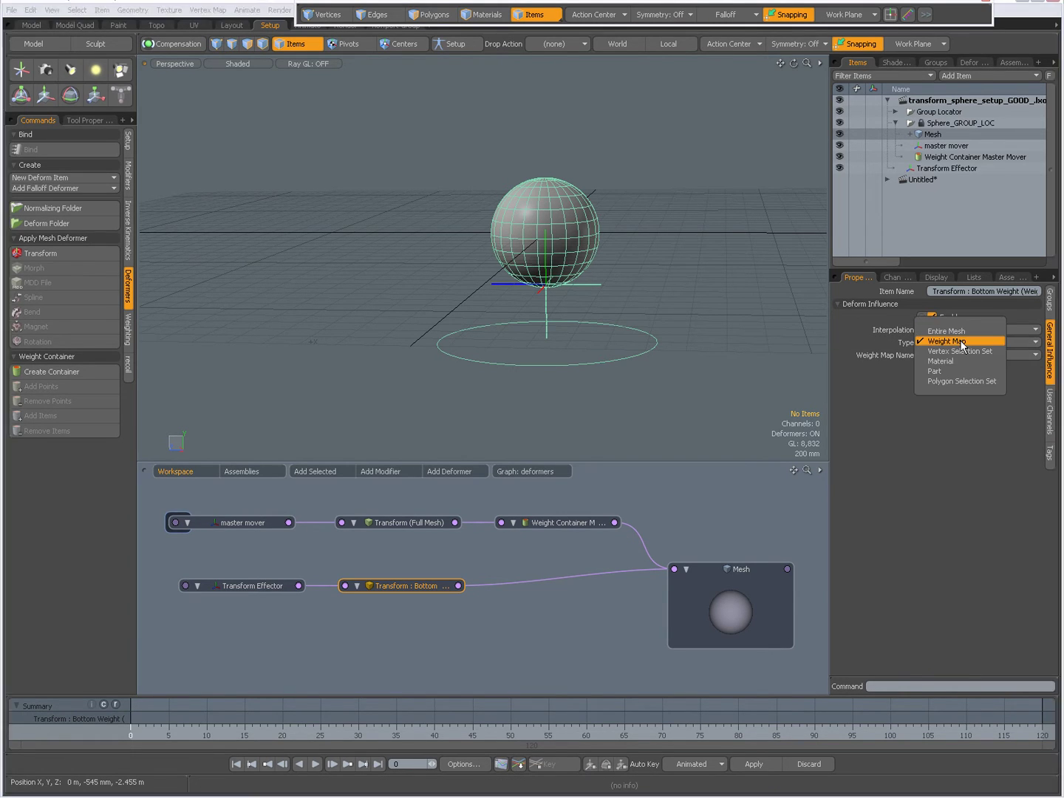
left_click(961, 343)
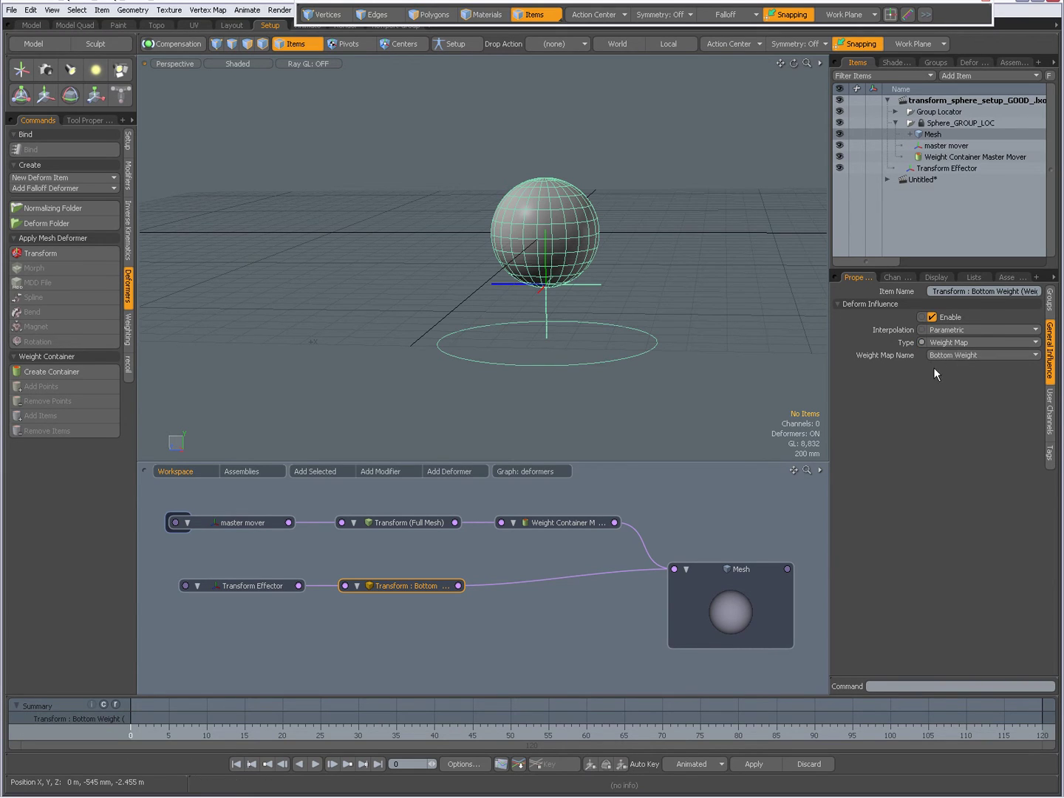
left_click(962, 356)
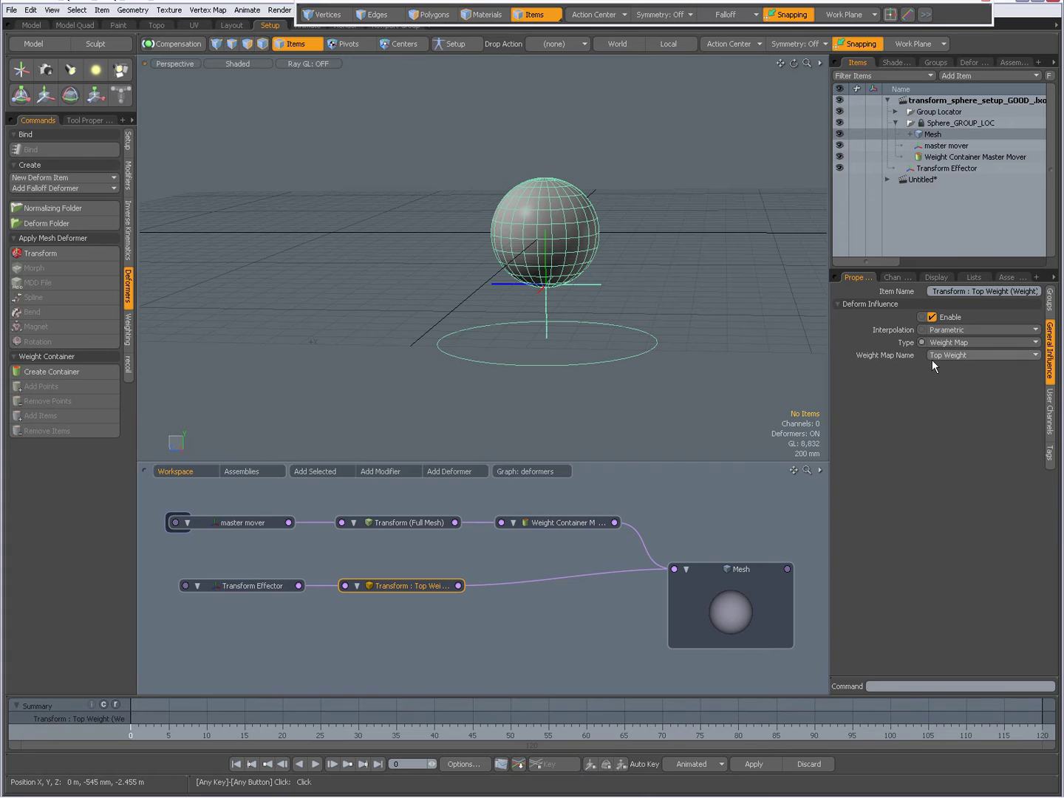
Rename the effector to 'Top Transform Effector'
left_click(258, 583)
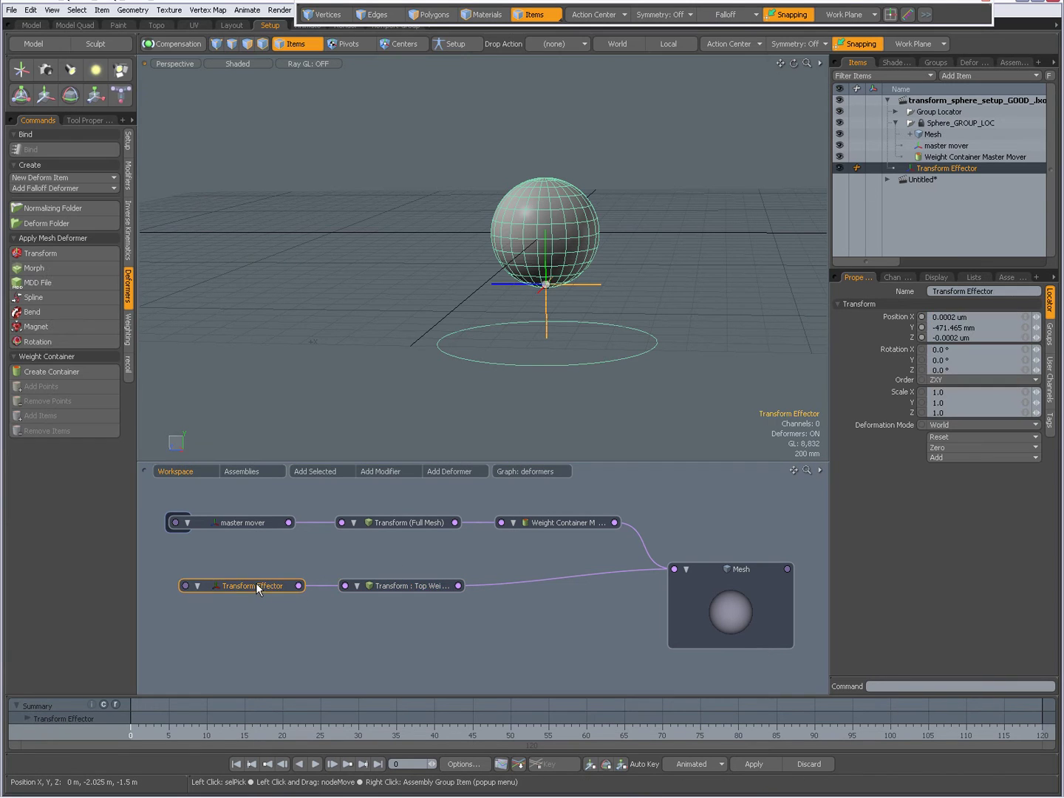
left_click_drag(258, 583, 239, 579)
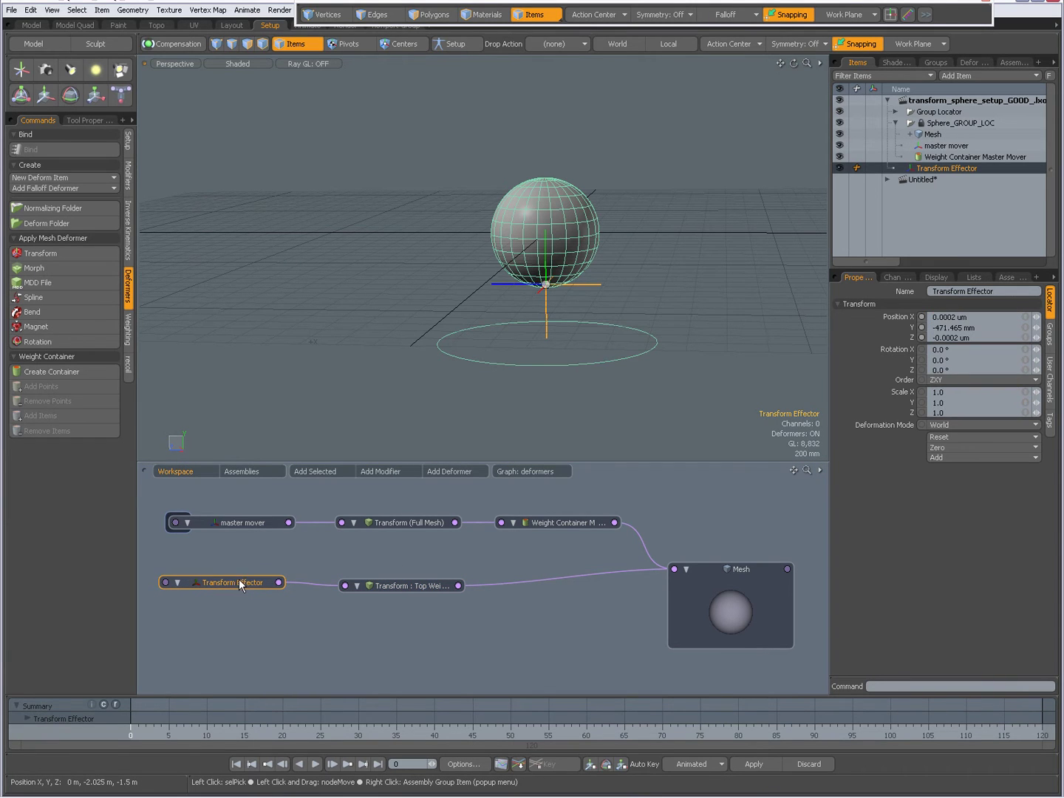
double_click(956, 168)
type("To")
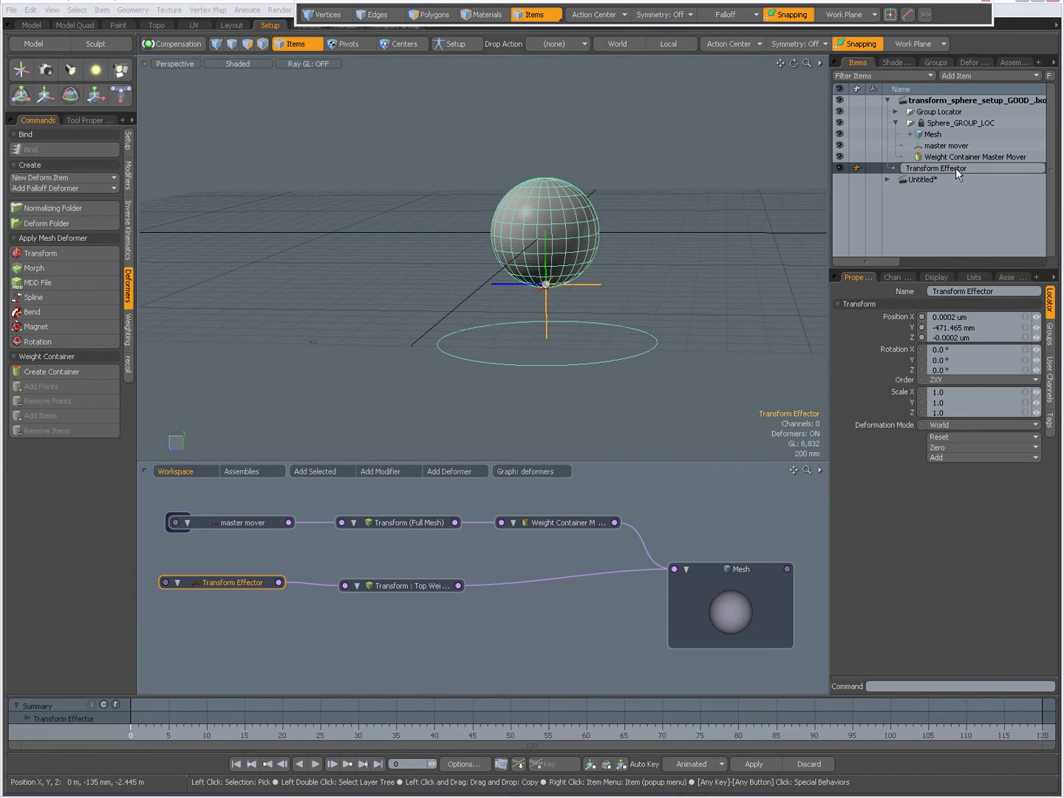
type("p")
key("Return")
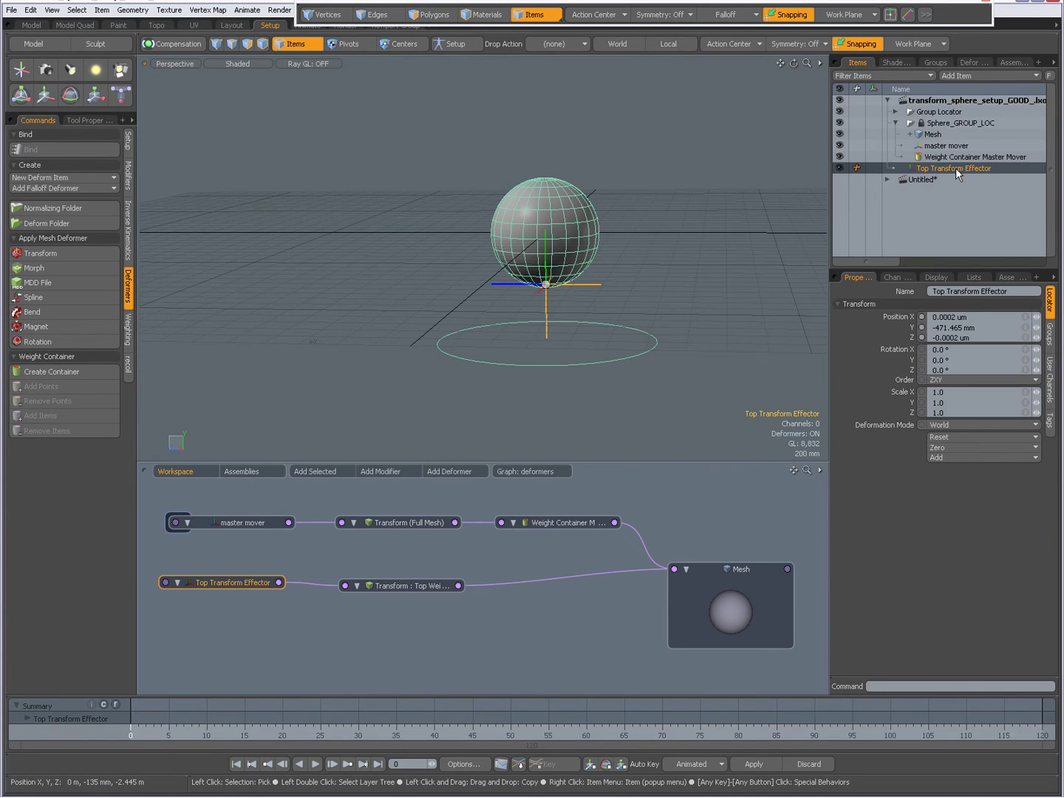
Reselect the sphere's Mesh and add a second Transform Effector
left_click(934, 135)
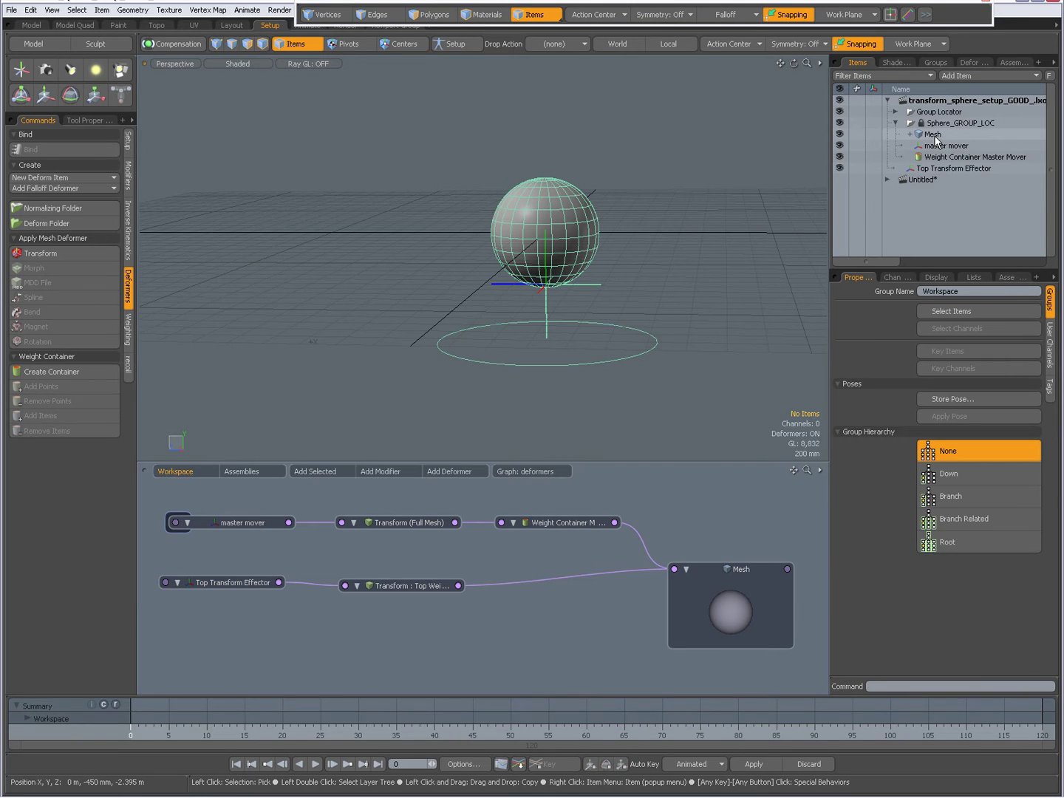
left_click(935, 137)
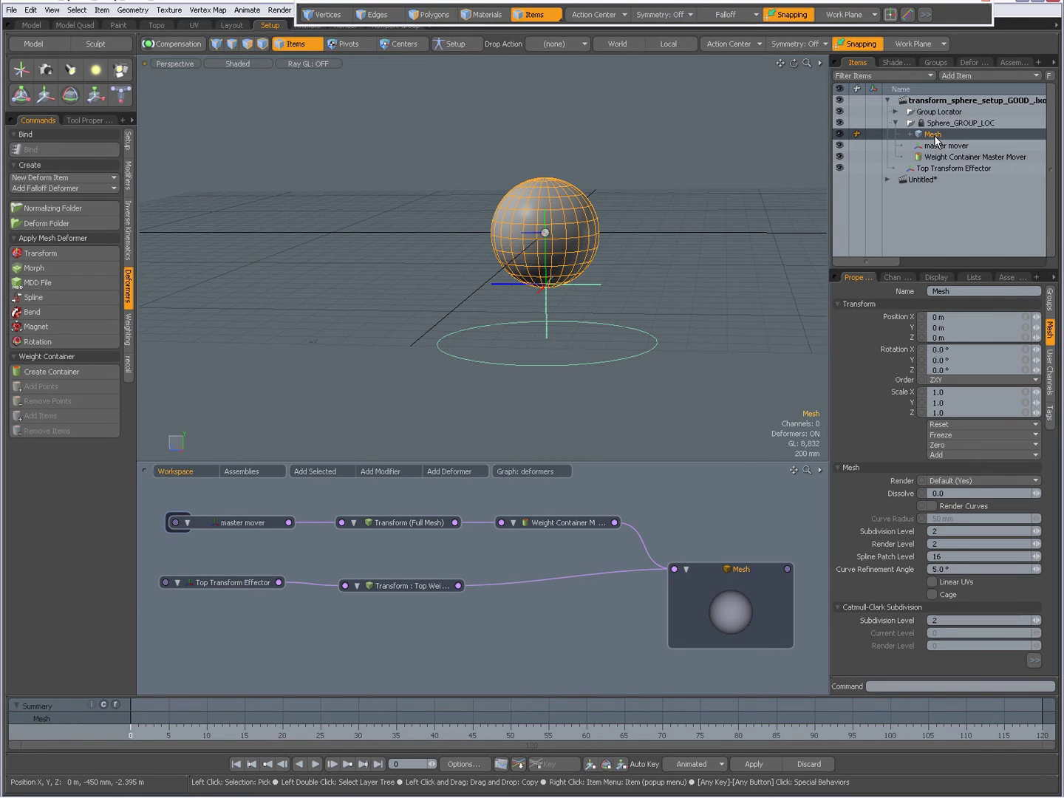
left_click(64, 255)
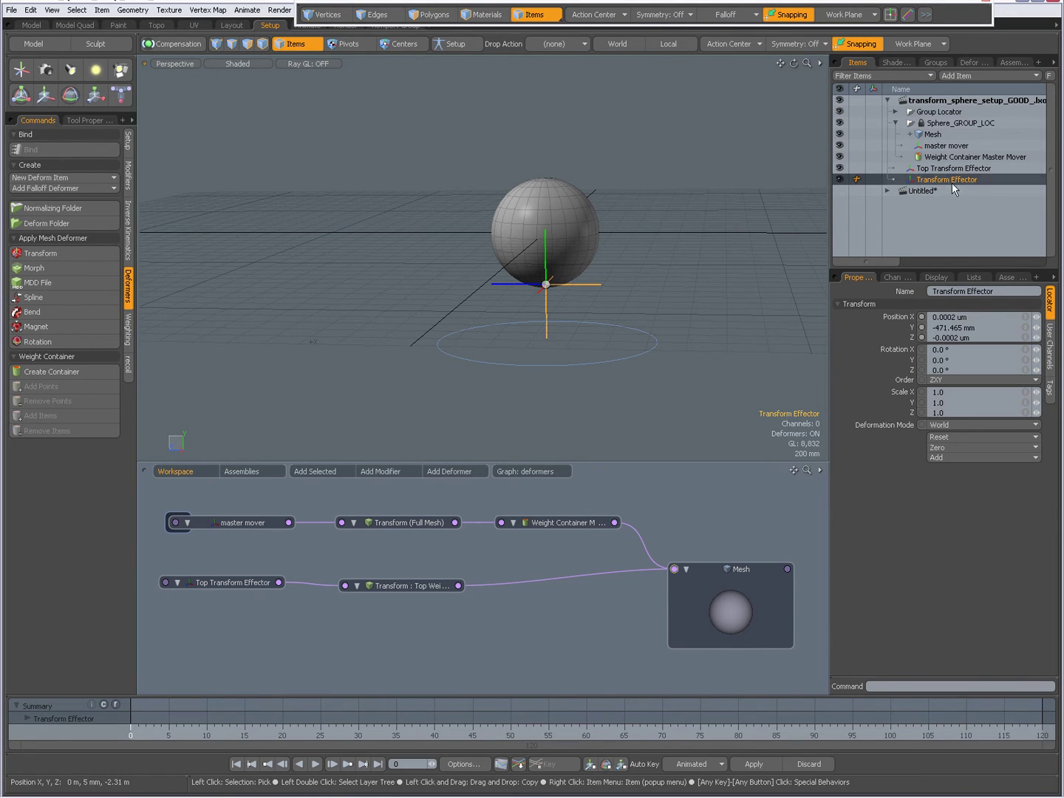
Place the second effector in the deformer graph and link it to the Mesh
left_click_drag(955, 177, 229, 637)
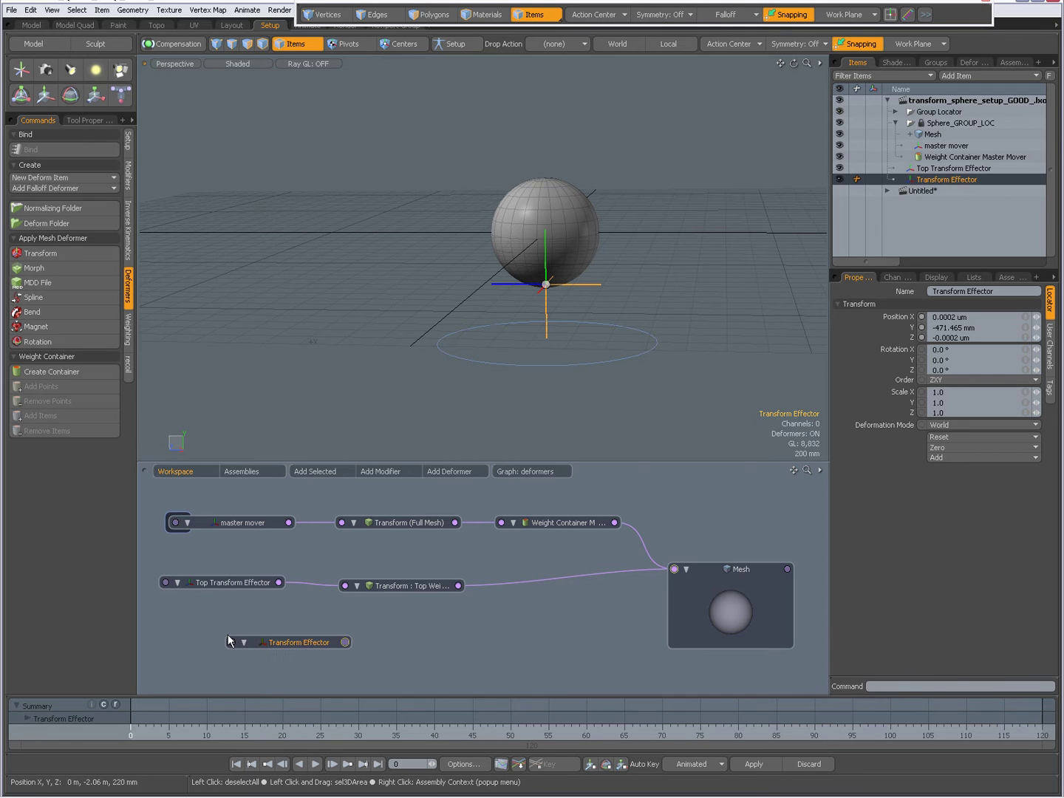
left_click_drag(314, 642, 267, 639)
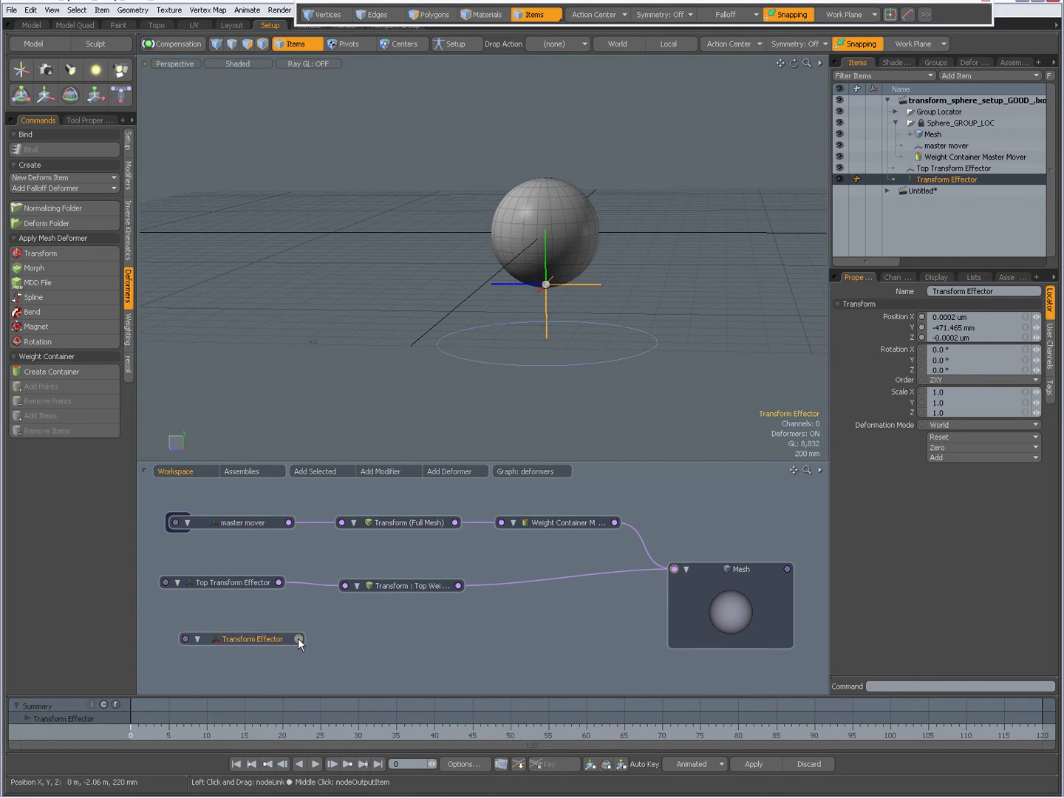
left_click(297, 638)
Inspect the Top Weight and Bottom Weight transform deformers, then select the lower effector
left_click_drag(333, 622, 467, 661)
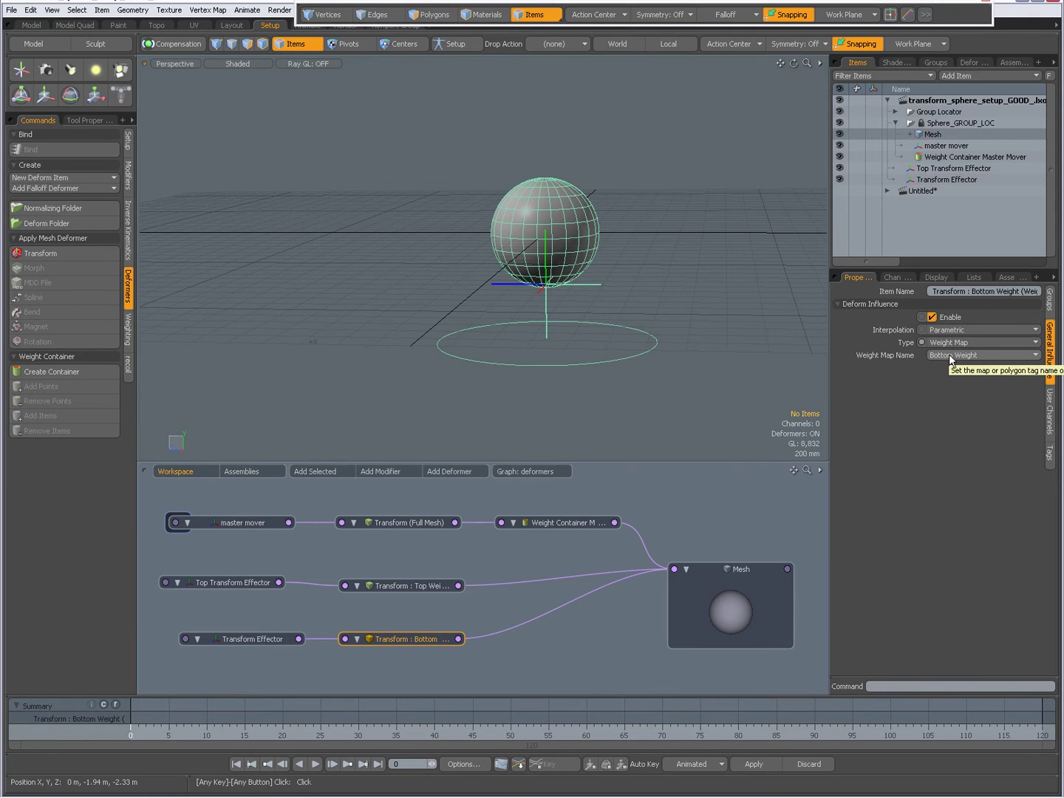
left_click_drag(330, 562, 502, 613)
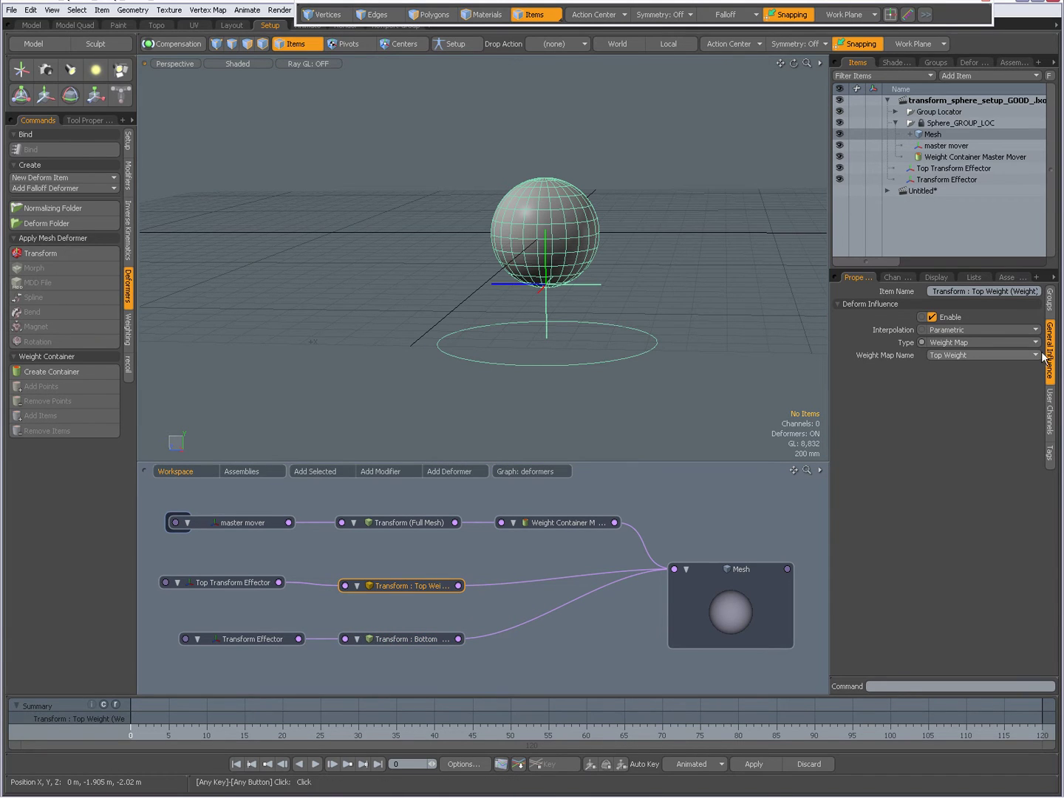
left_click_drag(347, 629, 484, 669)
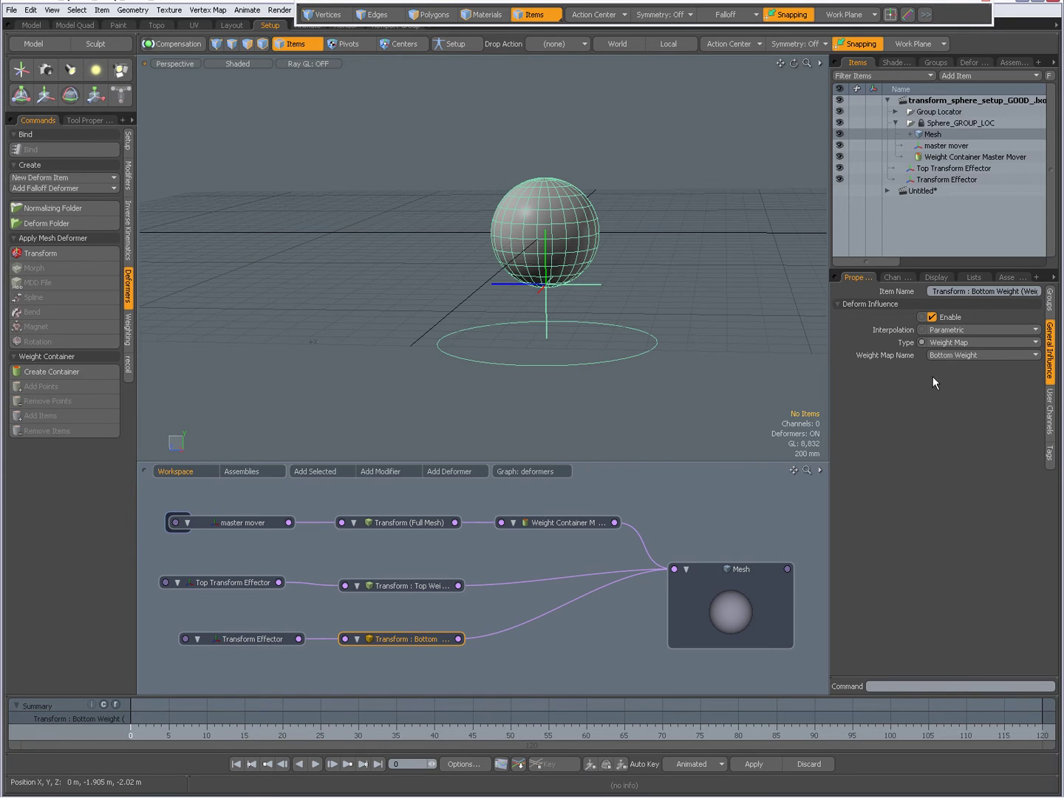
left_click(240, 638)
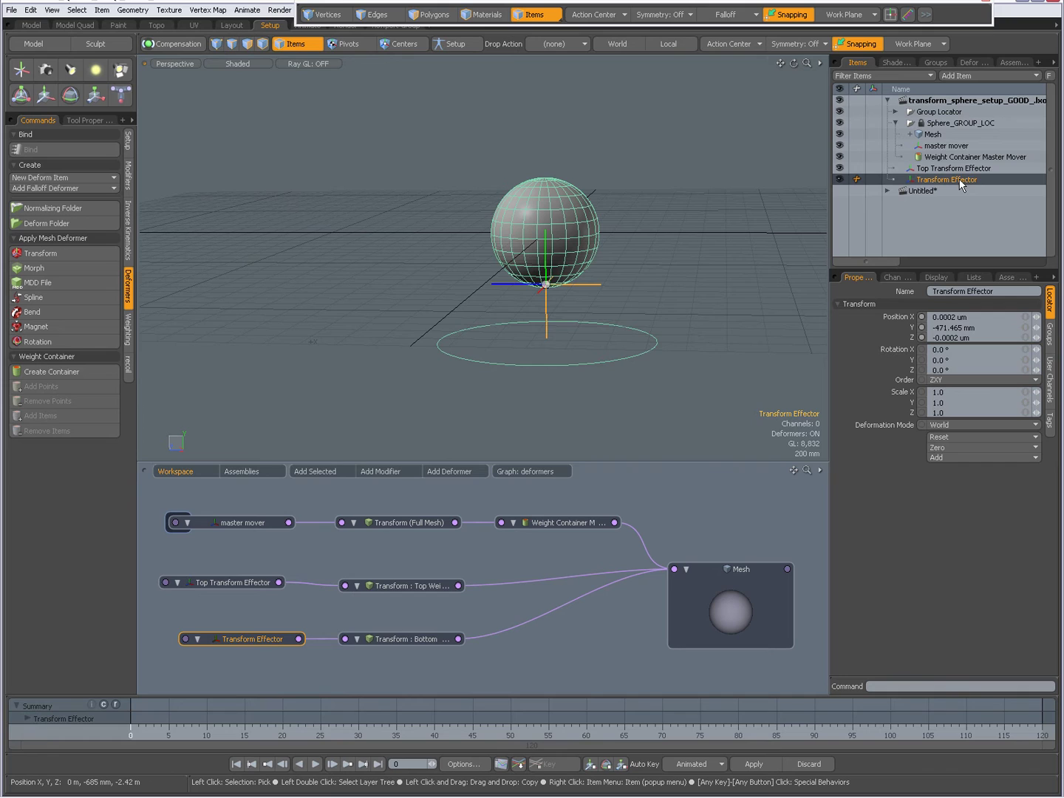
Rename the lower effector to 'Bottom Transform Effector' and clear the node graph selection
key("Home")
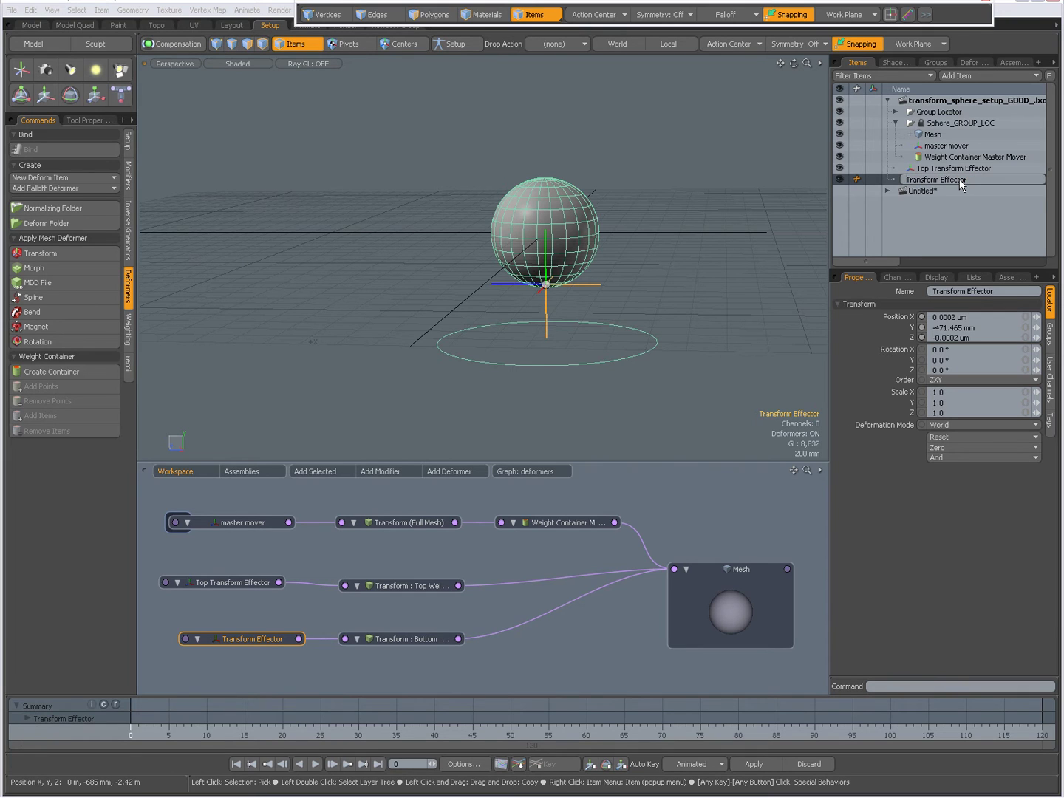
type("Bottom")
key("Return")
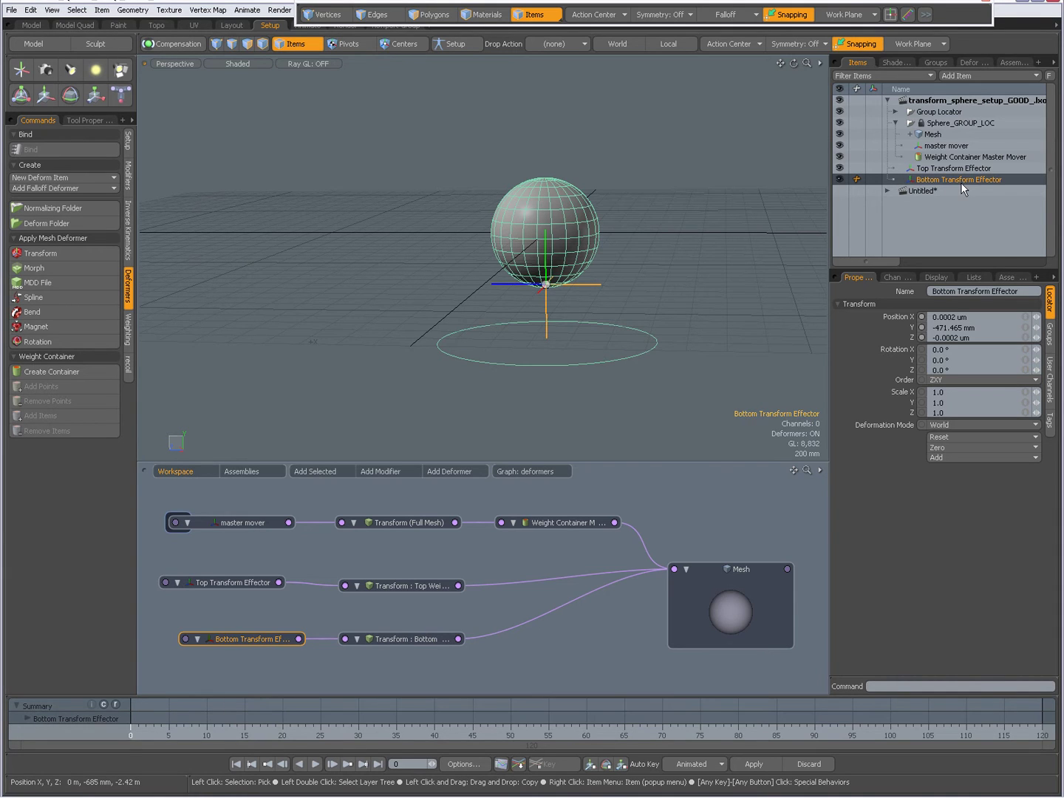
key("ctrl")
mouse_move(494, 566)
left_mouse_down("ctrl+alt")
mouse_move(478, 567)
mouse_move(497, 568)
left_mouse_up("ctrl+alt")
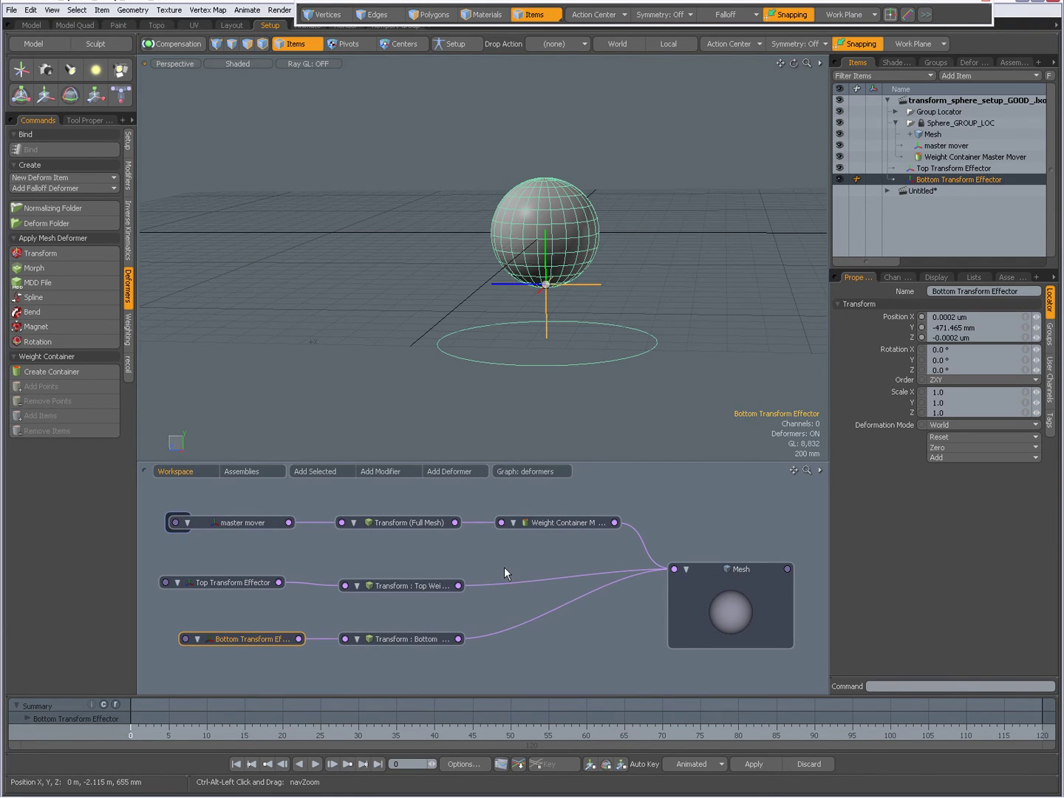
left_click_drag(625, 329, 589, 283, "alt+shift")
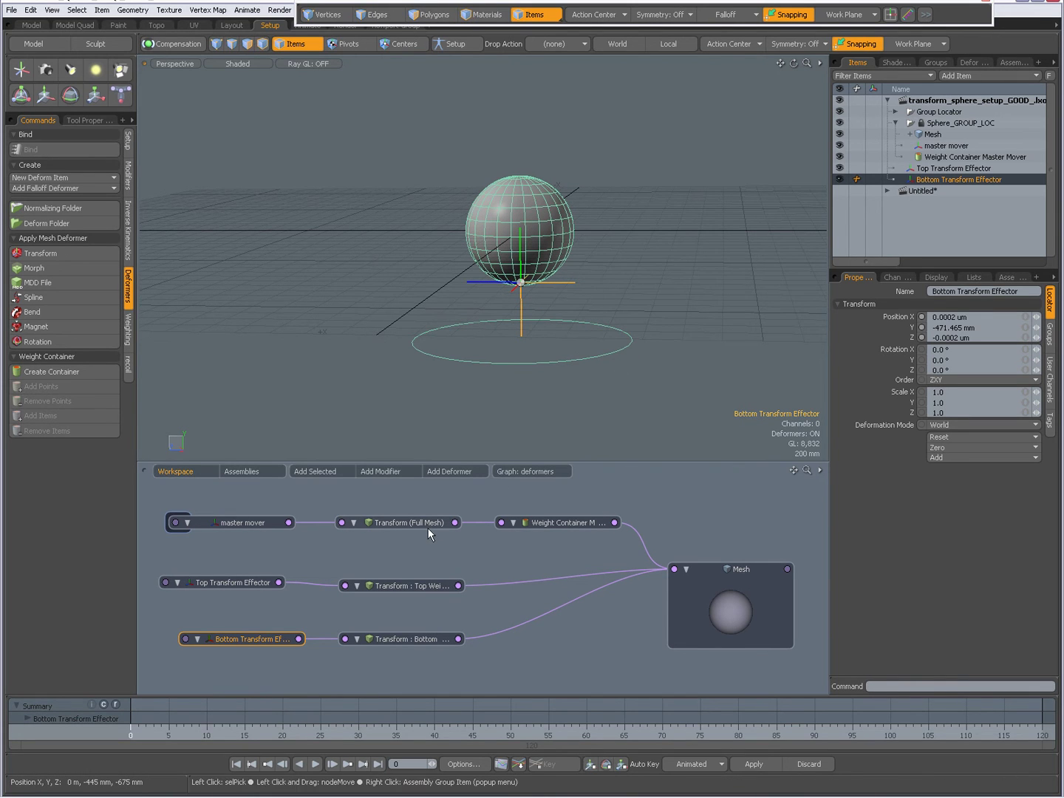
left_click_drag(488, 564, 646, 658)
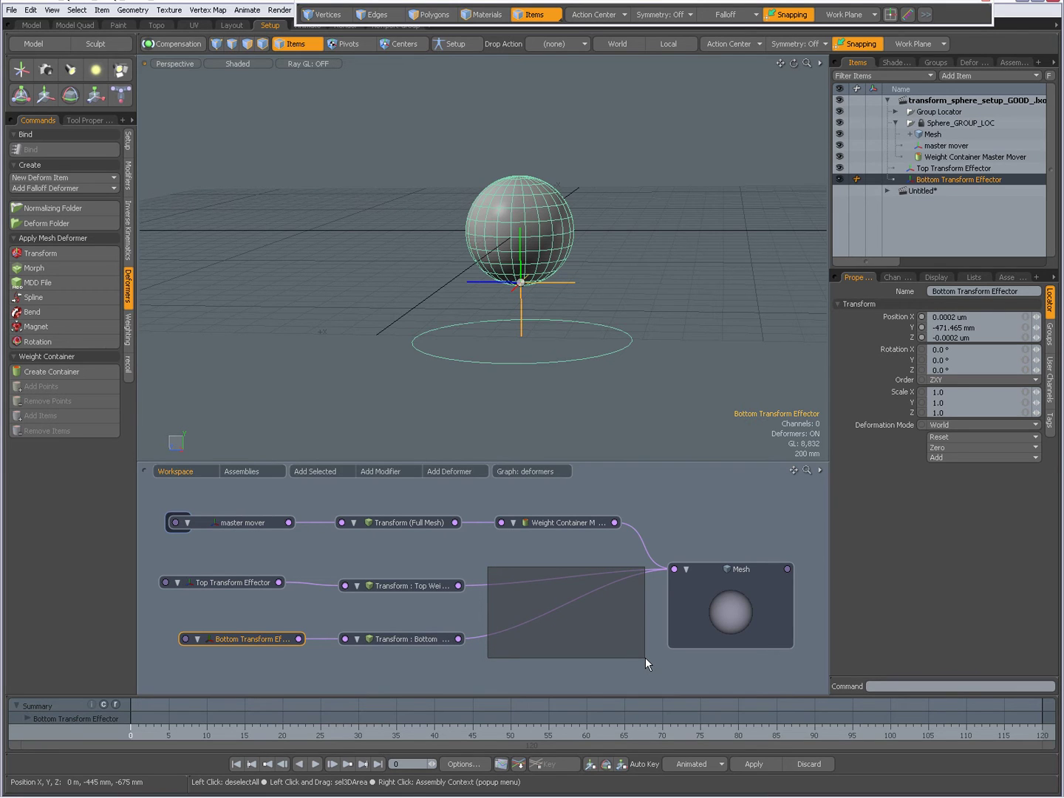
Select the master mover ring and move it up and back, carrying the sphere
left_click_drag(645, 657, 645, 658)
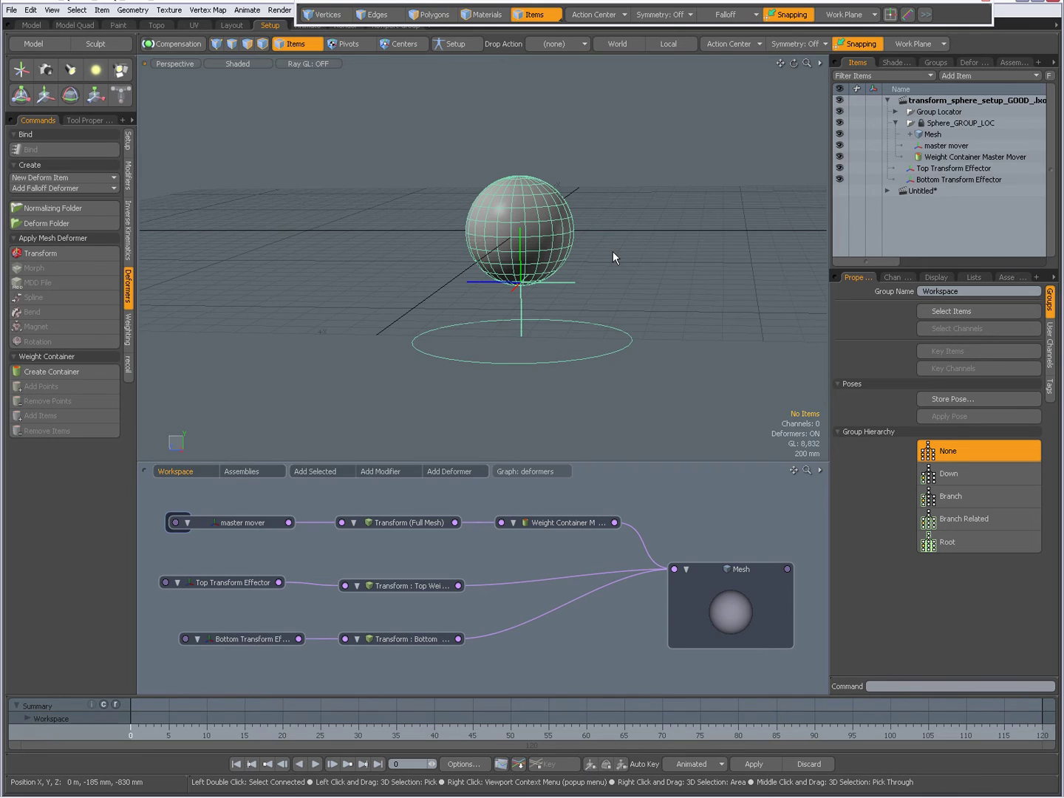
left_click(586, 362)
left_click_drag(623, 350, 554, 285, "alt")
key("y")
left_click_drag(580, 345, 575, 352)
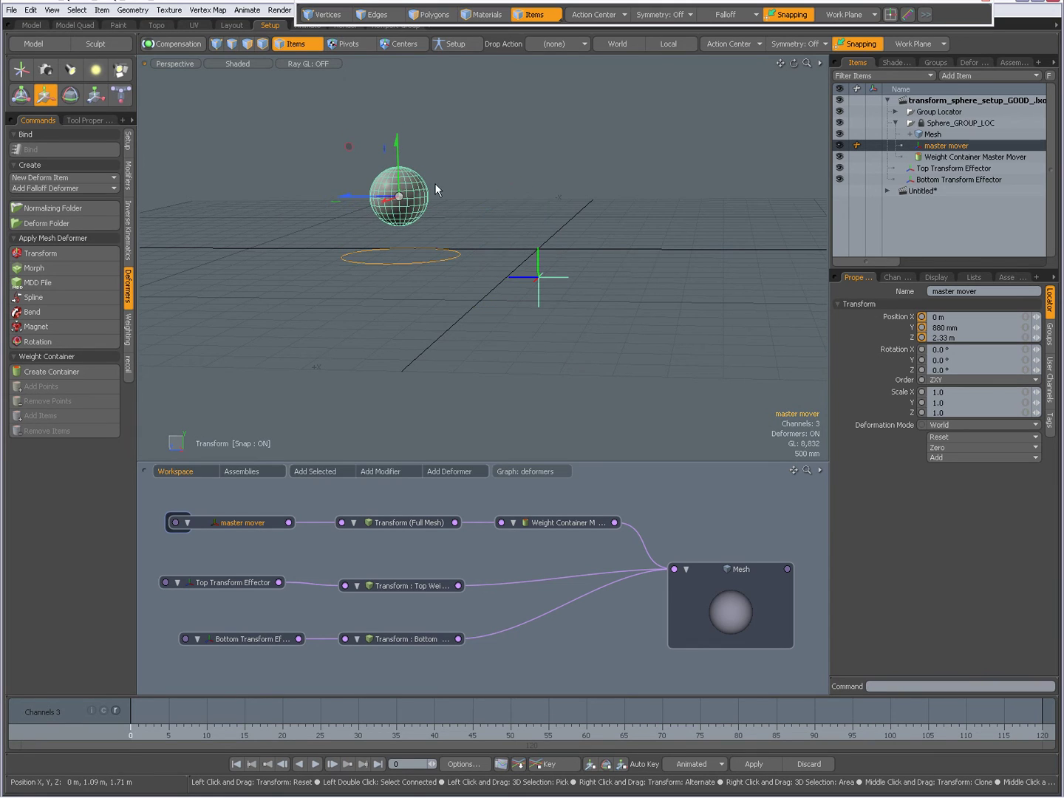
Tilt the master mover to X 34.7°, Y -11.3° and scale it to 1.28
key("e")
left_click_drag(417, 186, 449, 110)
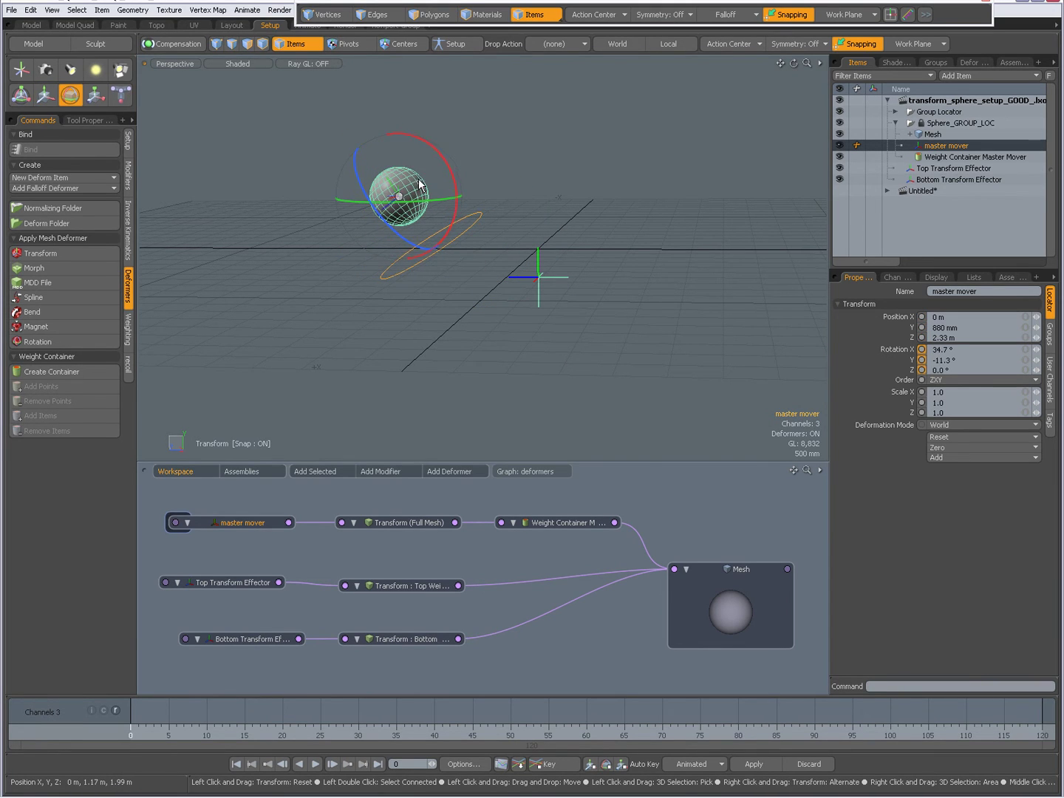
key("r")
left_click_drag(406, 203, 428, 210)
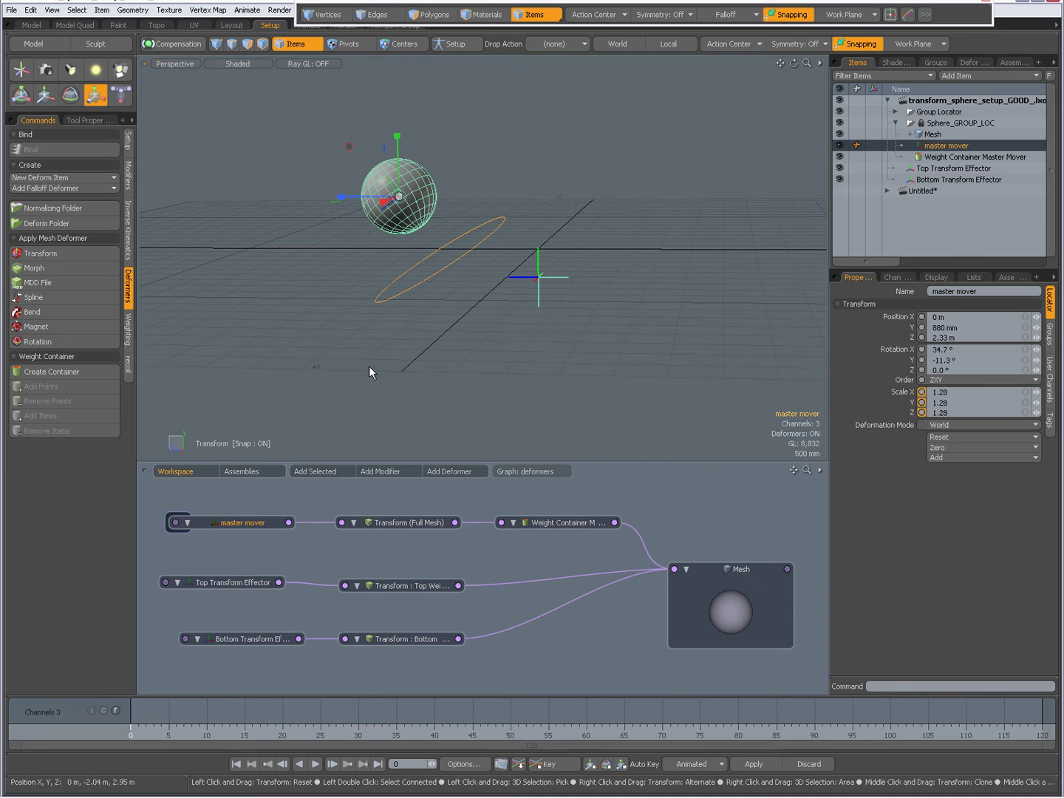
key("space")
left_click(224, 580)
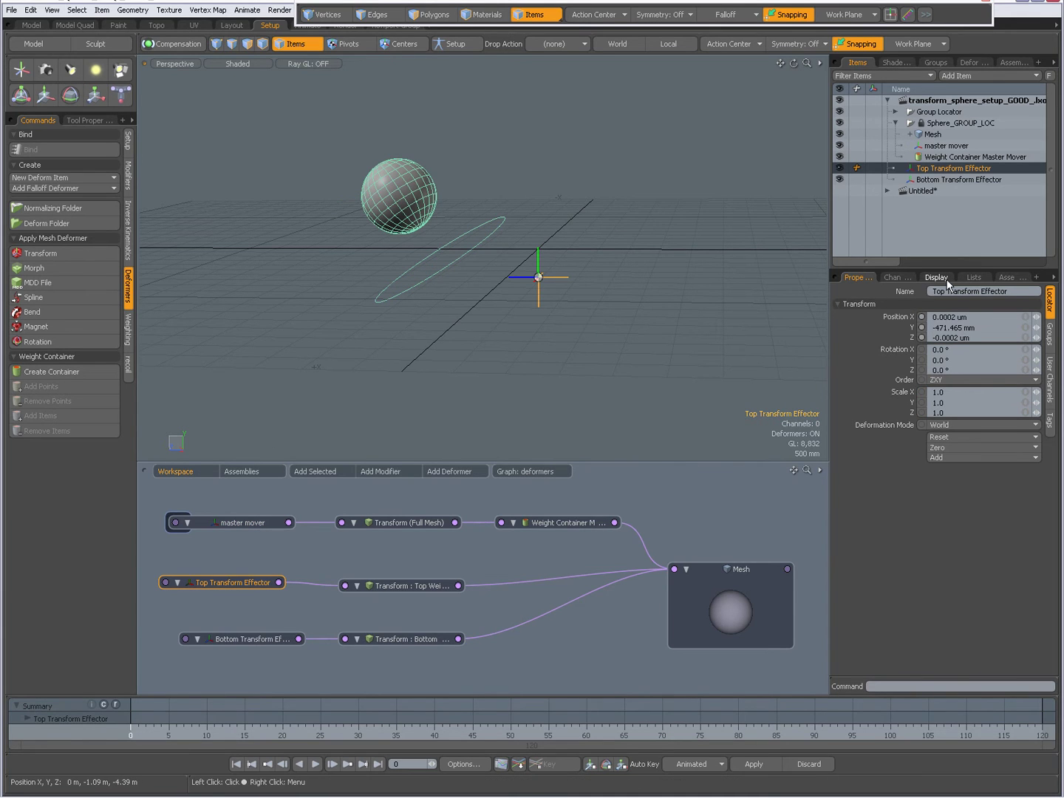
Add rotation and scale channels to the Top Transform Effector and select Position X through Scale Z
left_click(897, 276)
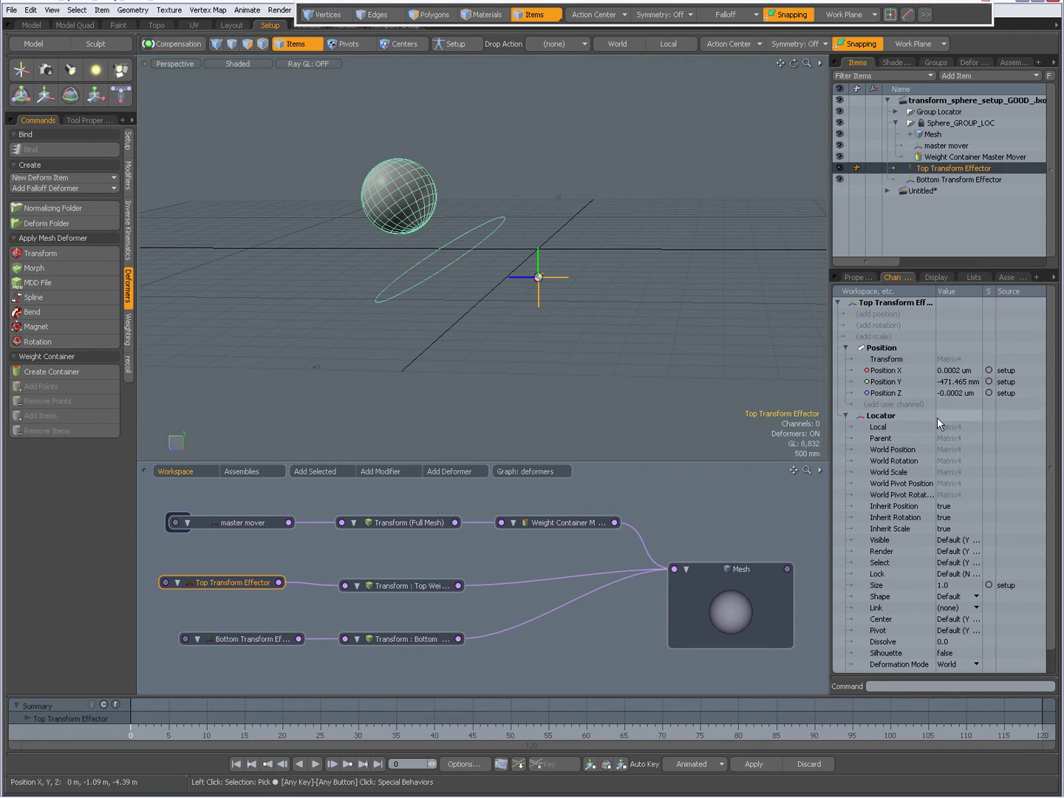
left_click(892, 325)
left_click(888, 336)
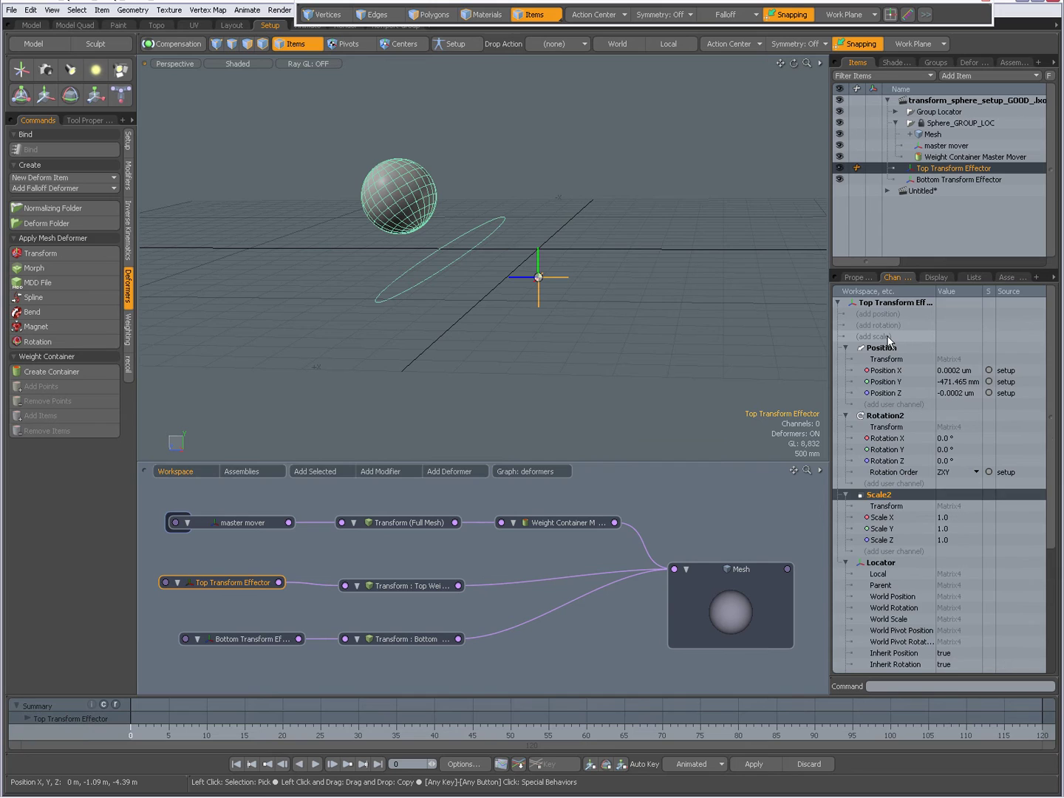
left_click(885, 372)
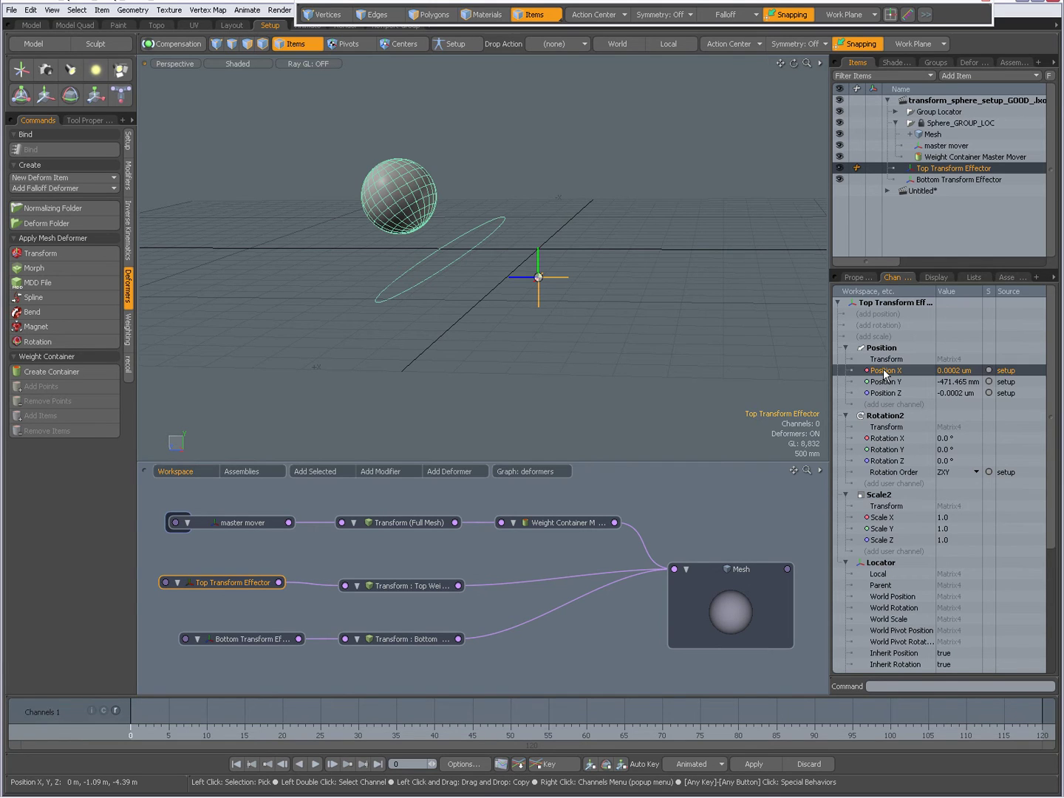
key("shift")
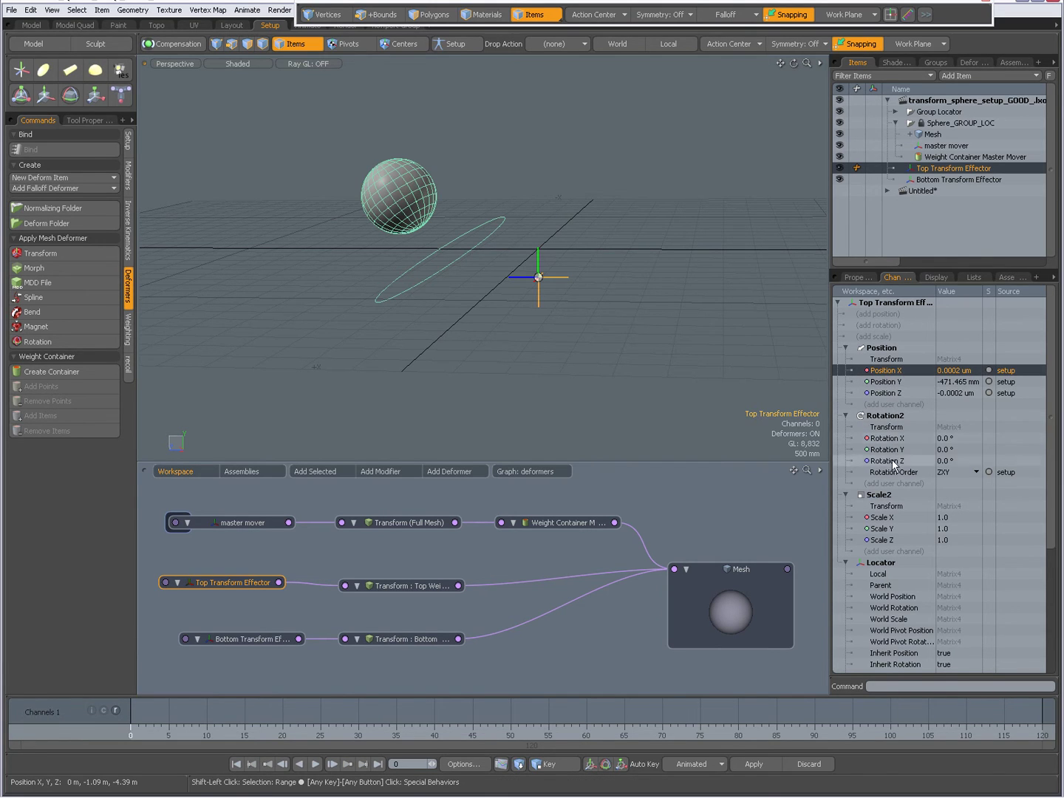
left_click(885, 540, "shift")
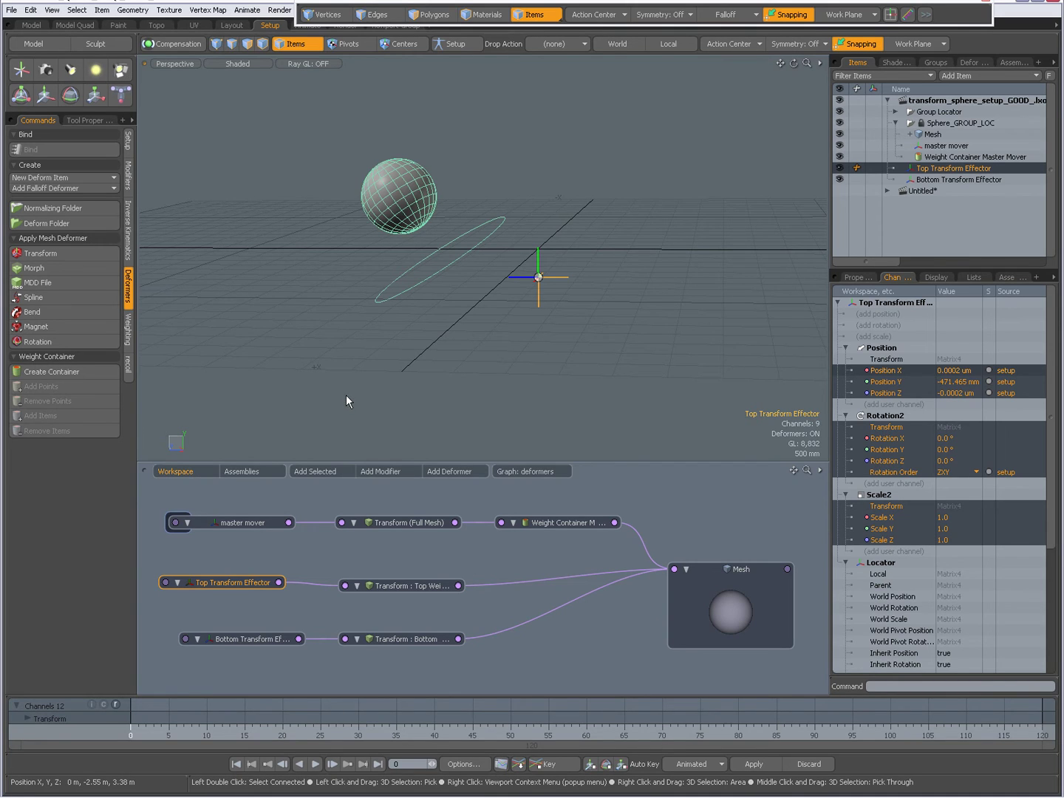
Haul the channels to raise, tilt and widen the sphere's top into an egg shape
key("ctrl+shift+h")
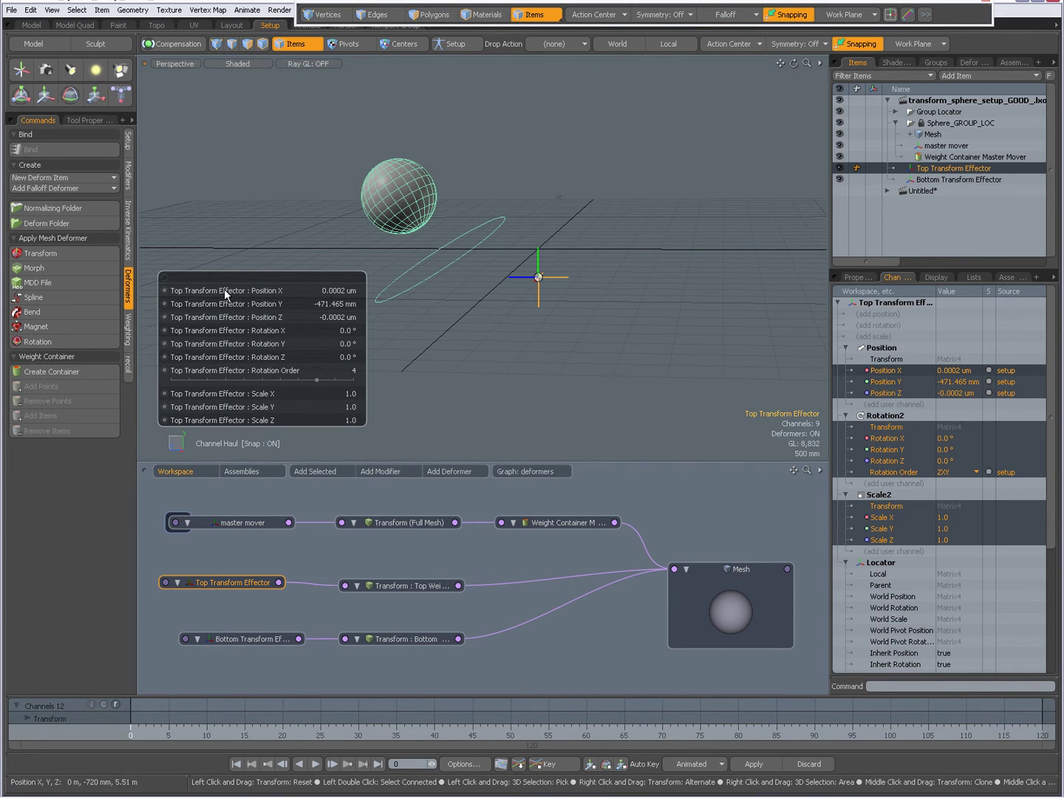
left_click_drag(239, 303, 215, 332)
left_click_drag(213, 392, 205, 384)
left_click(422, 263)
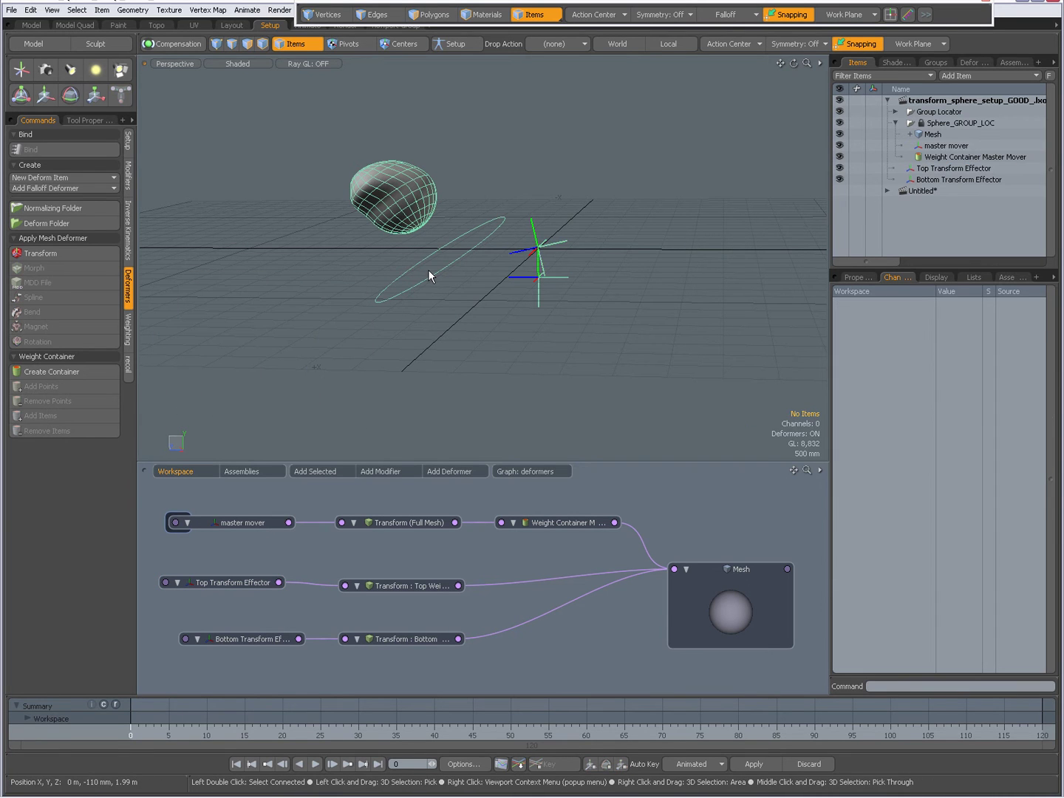
left_click_drag(414, 267, 551, 333, "alt")
left_click(969, 64)
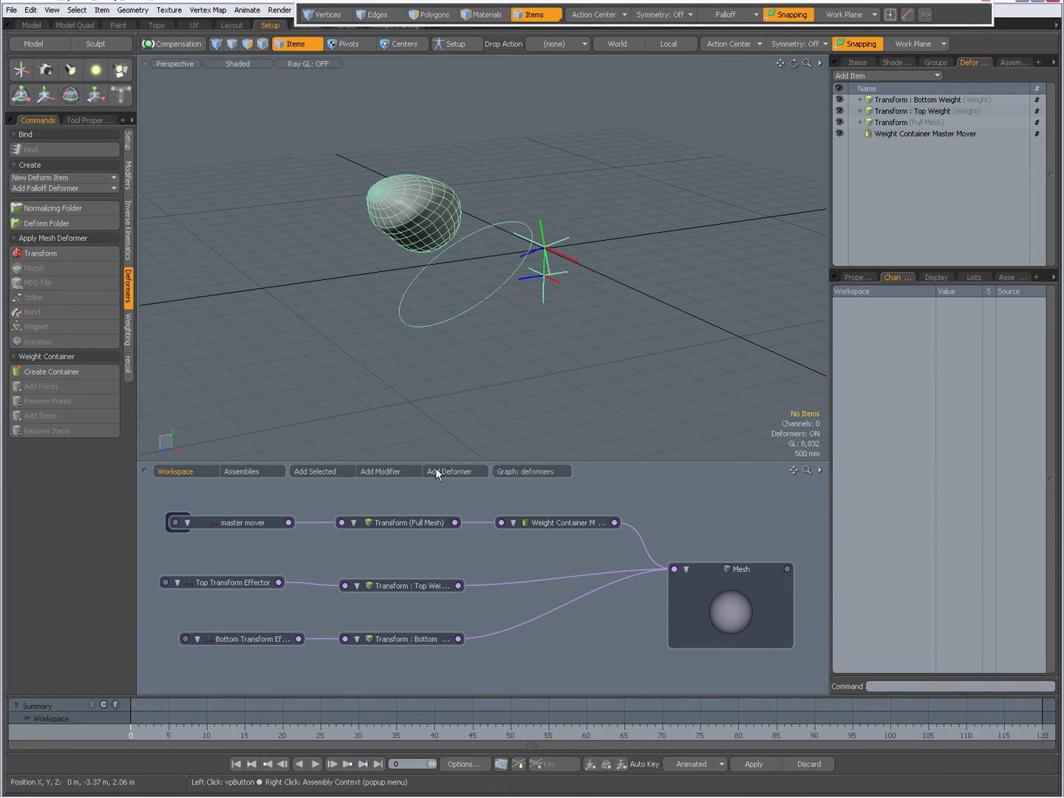
Select the Transform (Full Mesh) deformer in the graph and Deformers list, then the master mover ring
left_click_drag(321, 499, 468, 540)
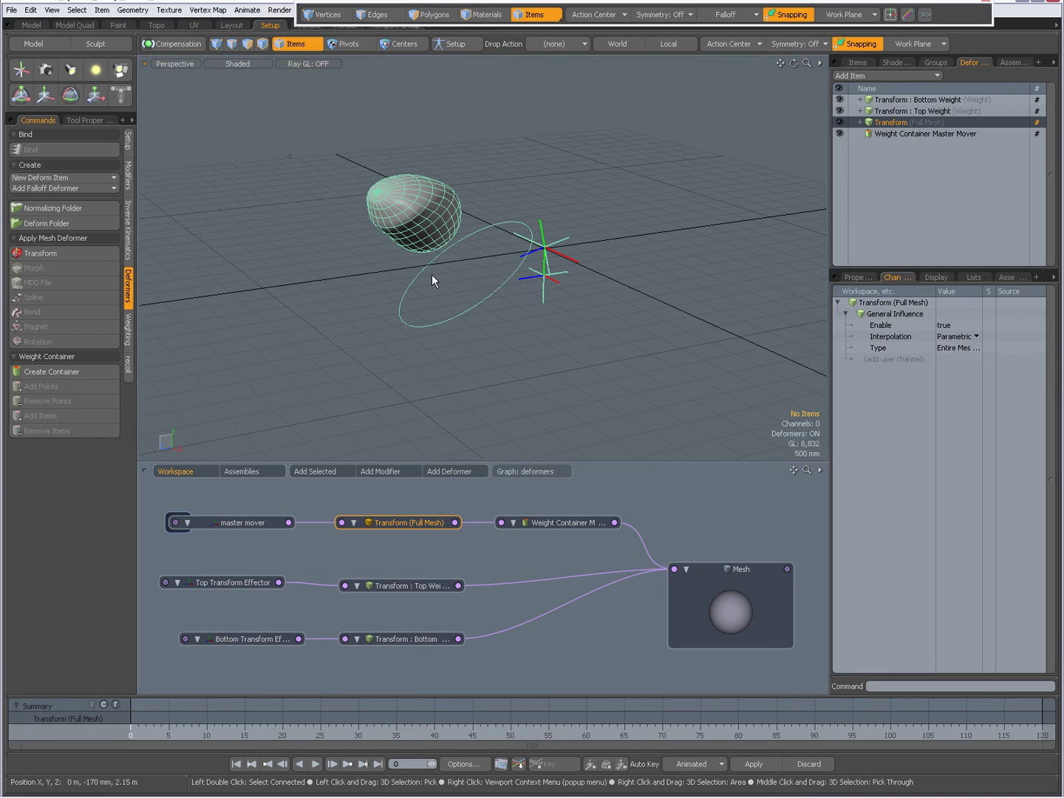
left_click(899, 102, "shift")
key("y")
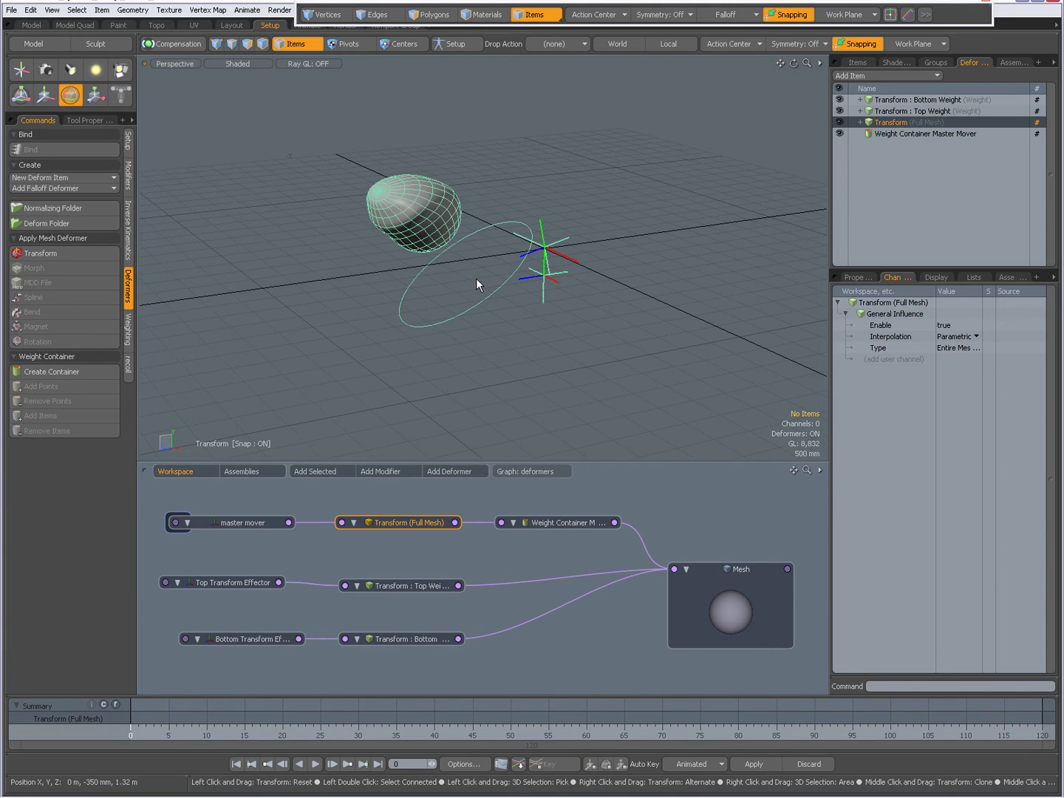
key("q")
left_click(486, 318)
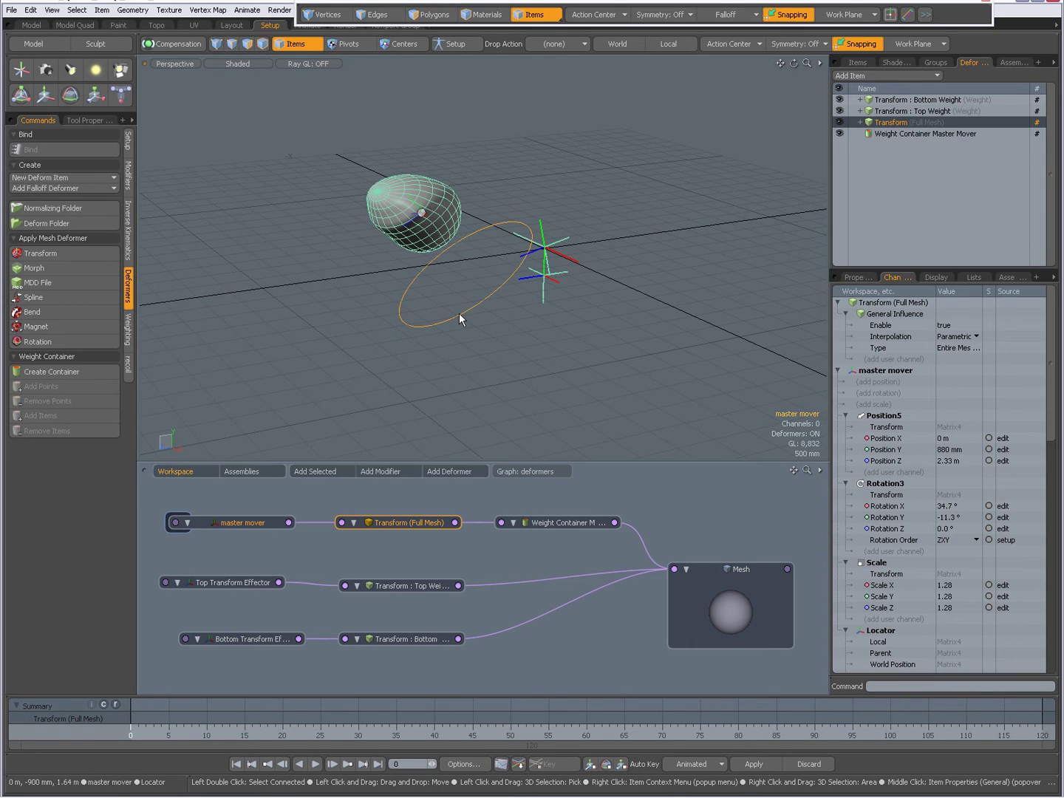
Rotate the master mover to X 96.3°, Y 135.6° and move it to Y 690 mm, Z 2.14 m
key("e")
left_click_drag(451, 201, 477, 204)
left_click_drag(601, 204, 482, 250, "alt")
key("space")
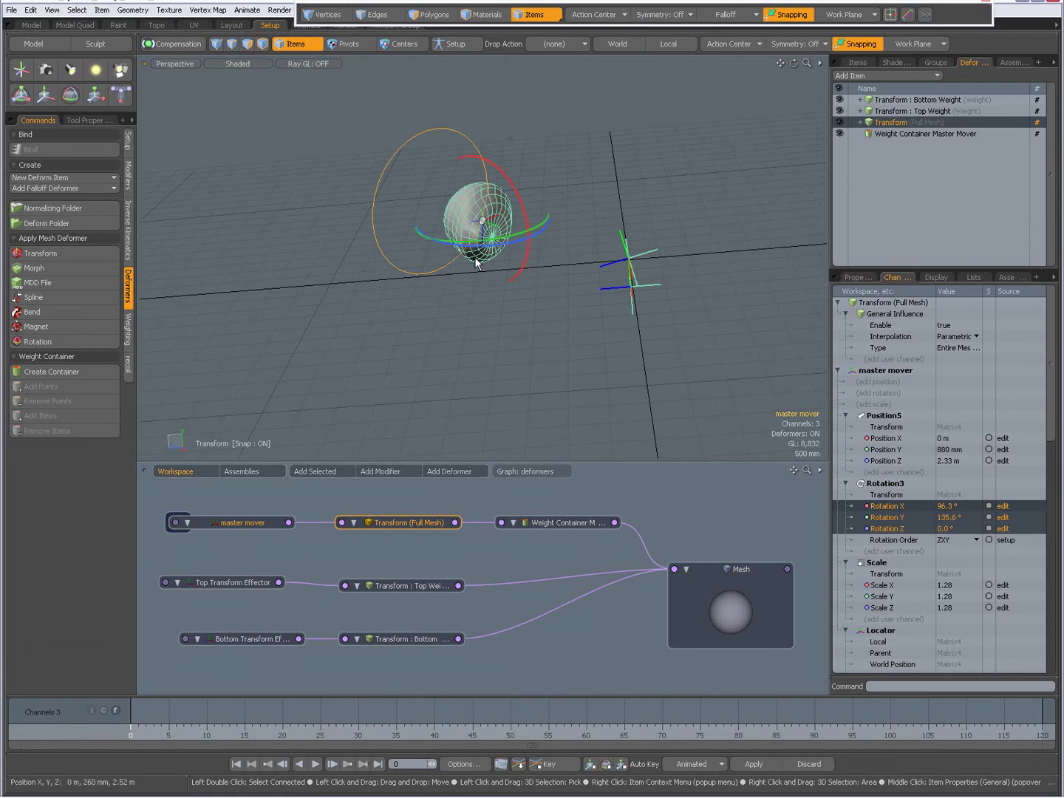
key("y")
left_click_drag(501, 293, 499, 295)
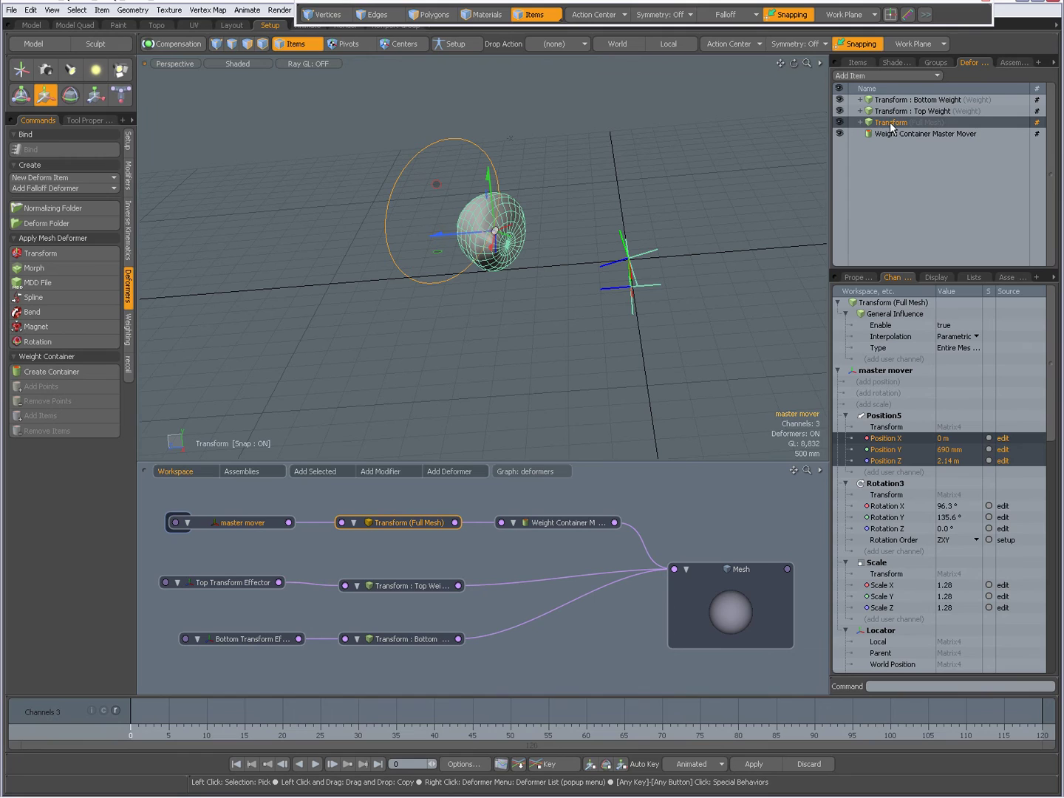
Put Transform (Full Mesh) first in the Deformers list and drag the master mover to Y 560 mm, Z 2.24 m
left_click_drag(890, 122, 890, 101)
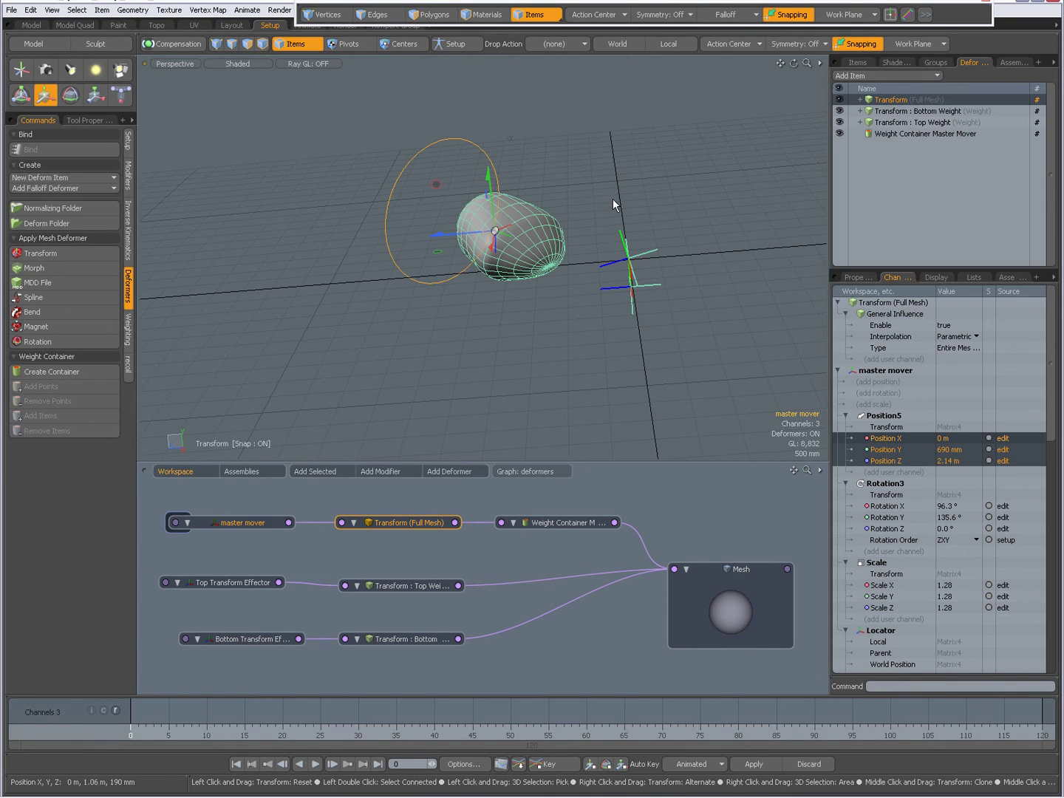
left_click_drag(424, 217, 535, 288)
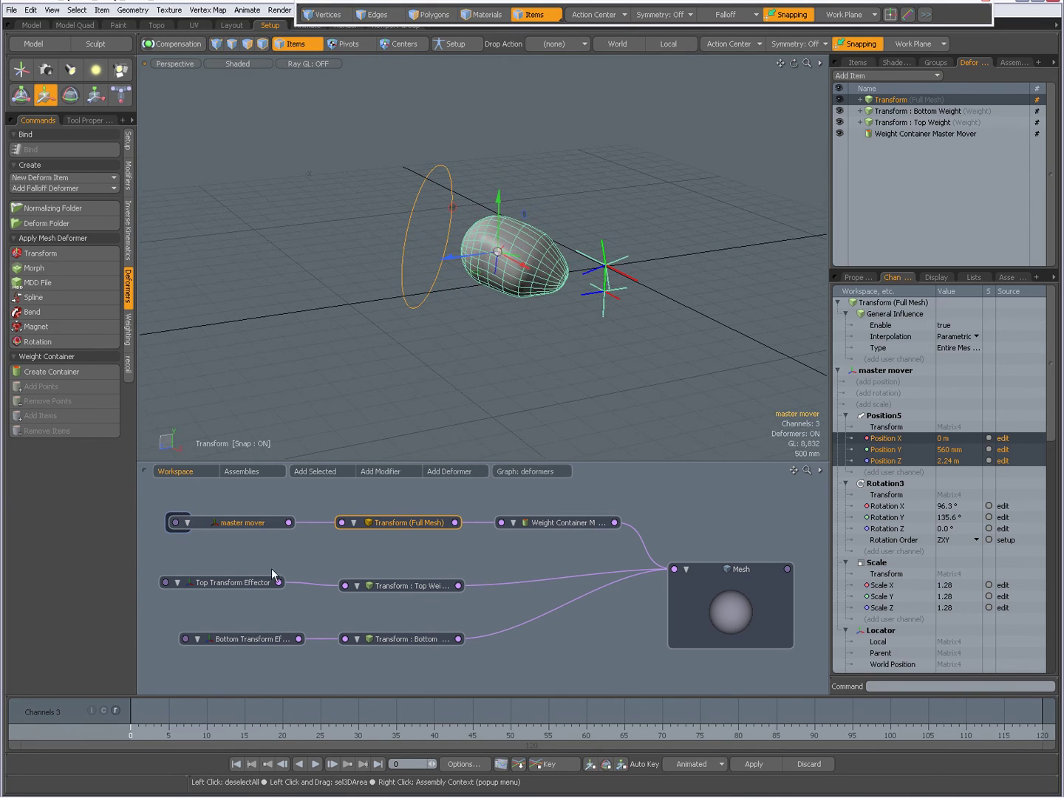
Add rotation and scale channels to the Bottom Transform Effector, then reselect it
left_click(241, 639)
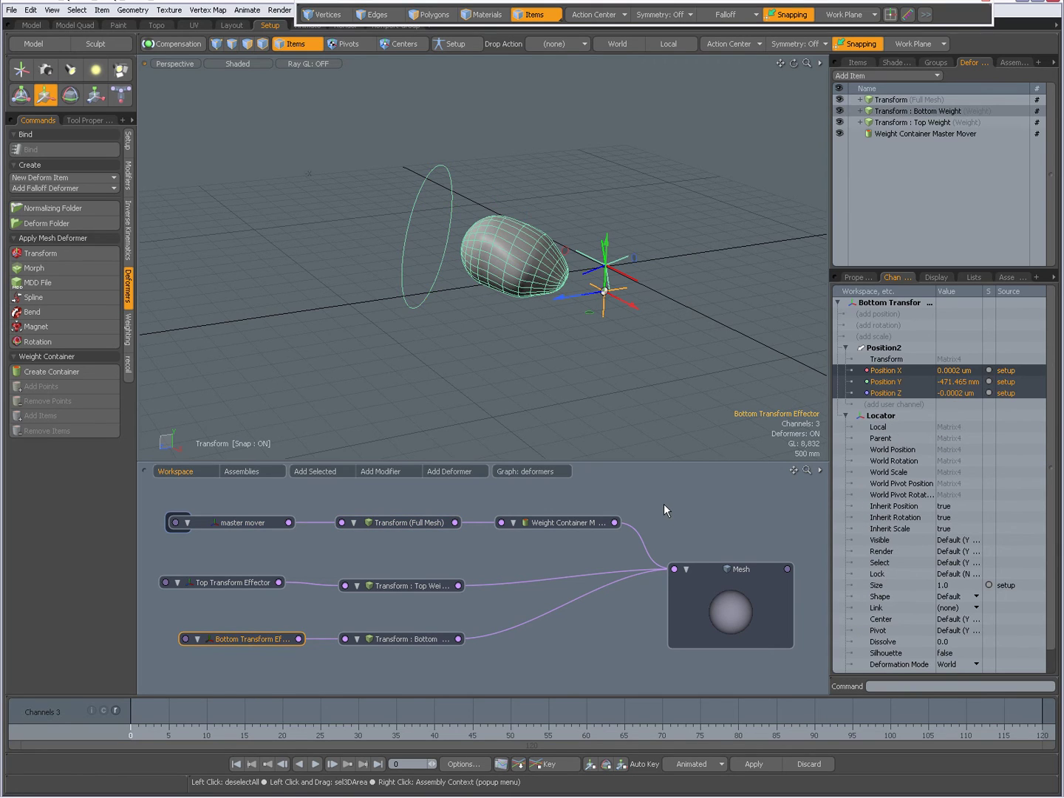
left_click(883, 327)
left_click(881, 337)
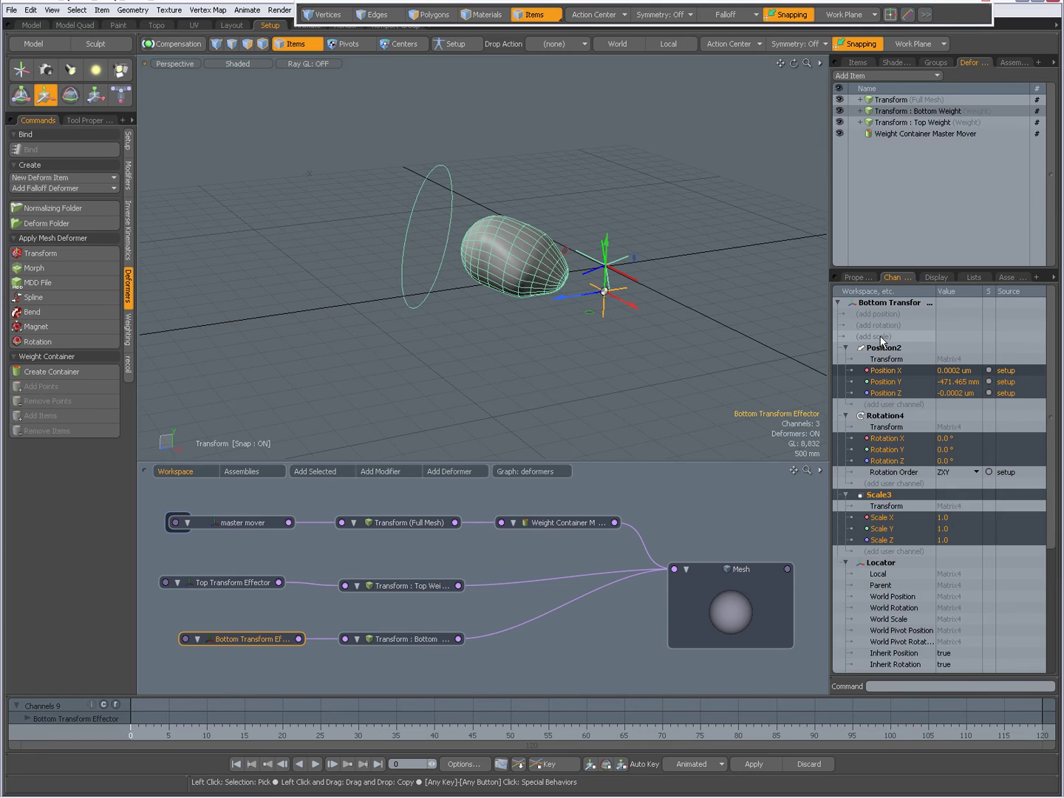
key("space")
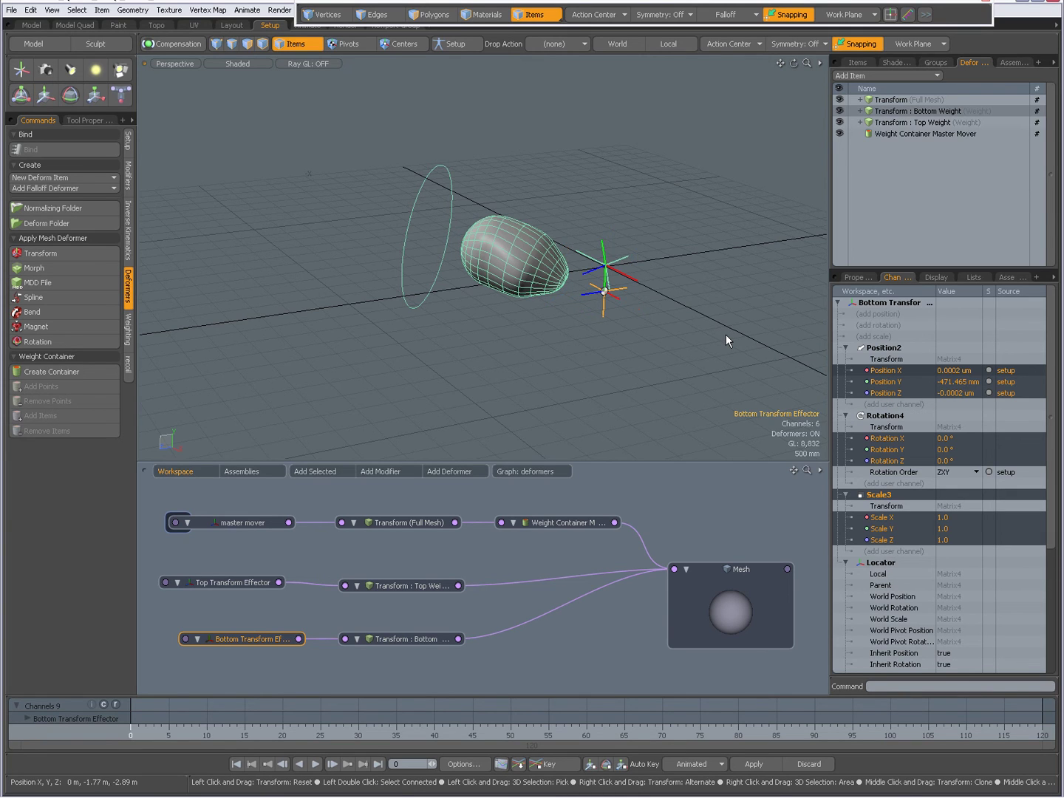
left_click(726, 334)
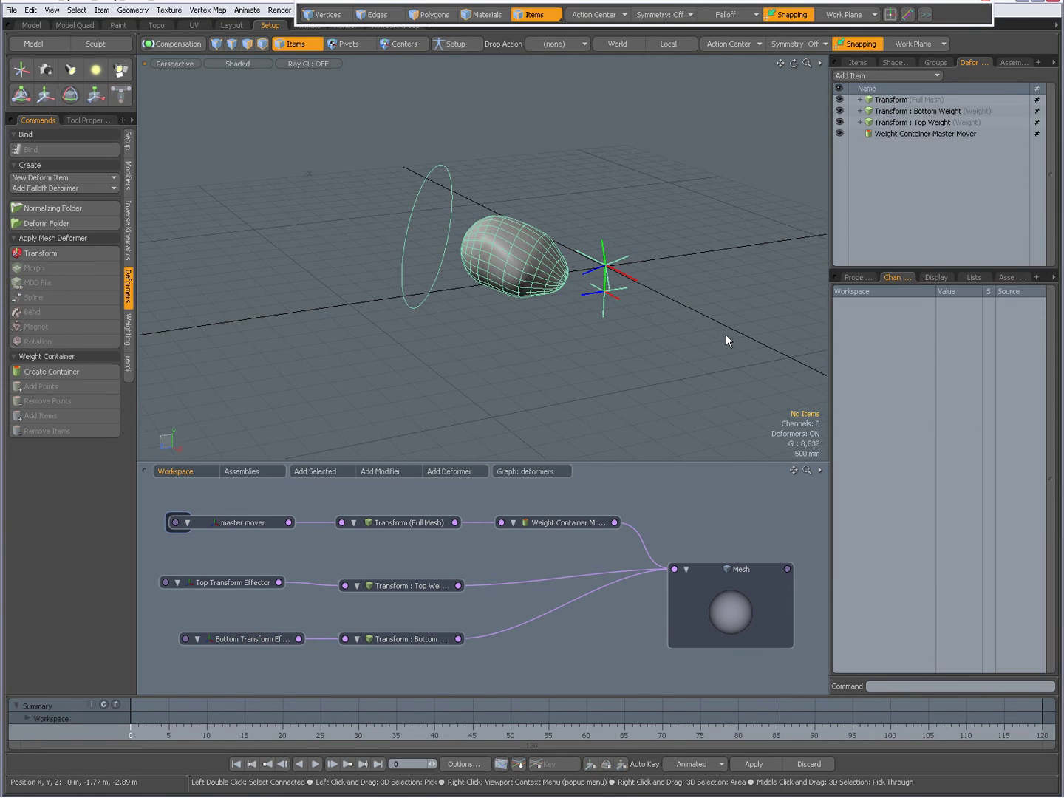
left_click(242, 637)
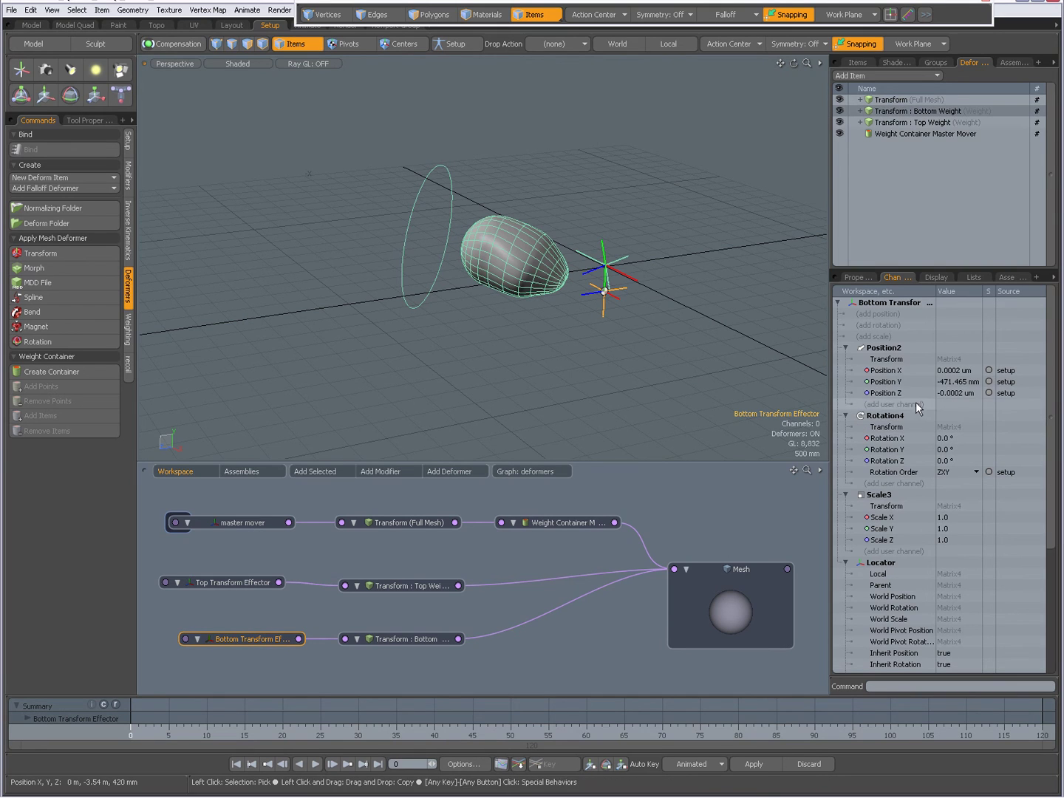
Select all nine position, rotation and scale channels of the Bottom Transform Effector
left_click(900, 372)
left_click(887, 381, "ctrl")
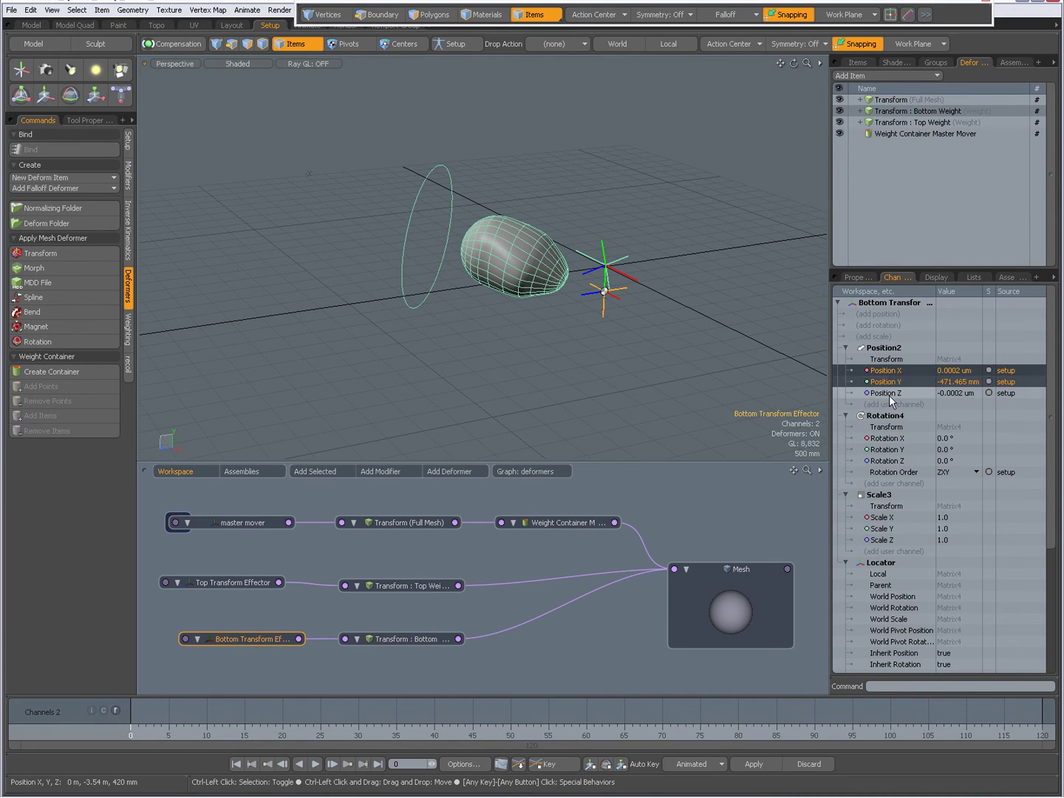
left_click(887, 394, "ctrl")
left_click(888, 438, "ctrl")
left_click(889, 449, "ctrl")
left_click(889, 460, "ctrl")
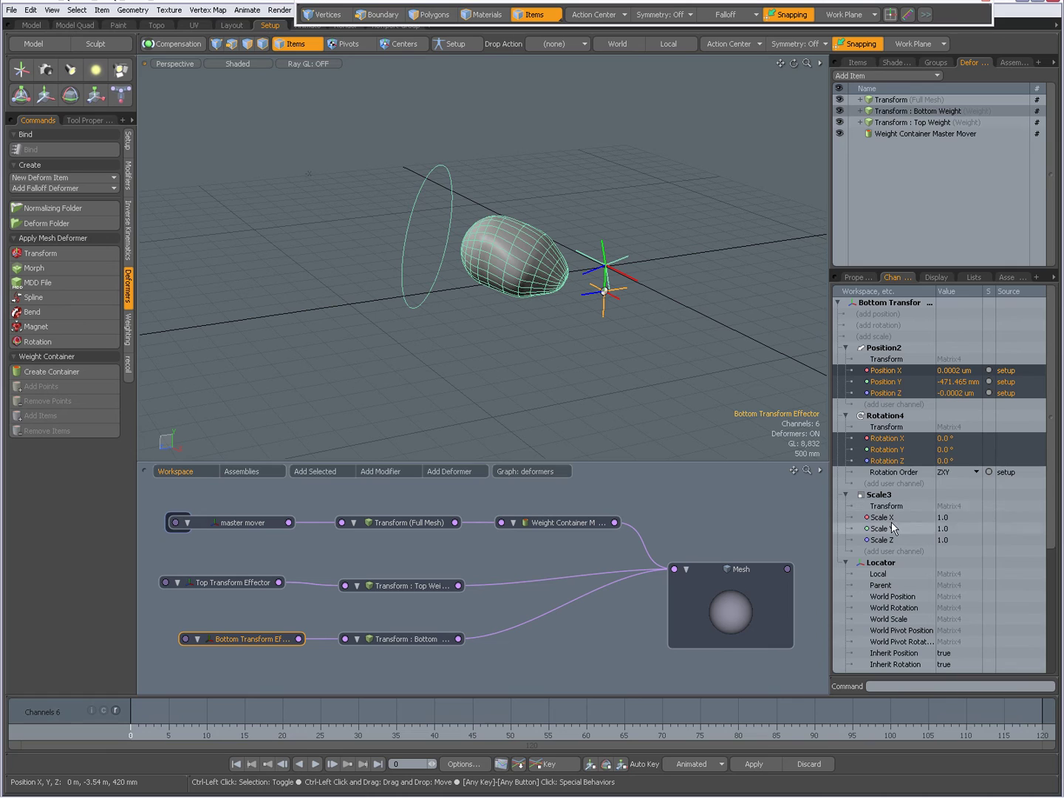
left_click(882, 516, "ctrl")
left_click(882, 529, "ctrl")
left_click(887, 542, "ctrl")
left_click(887, 540, "ctrl")
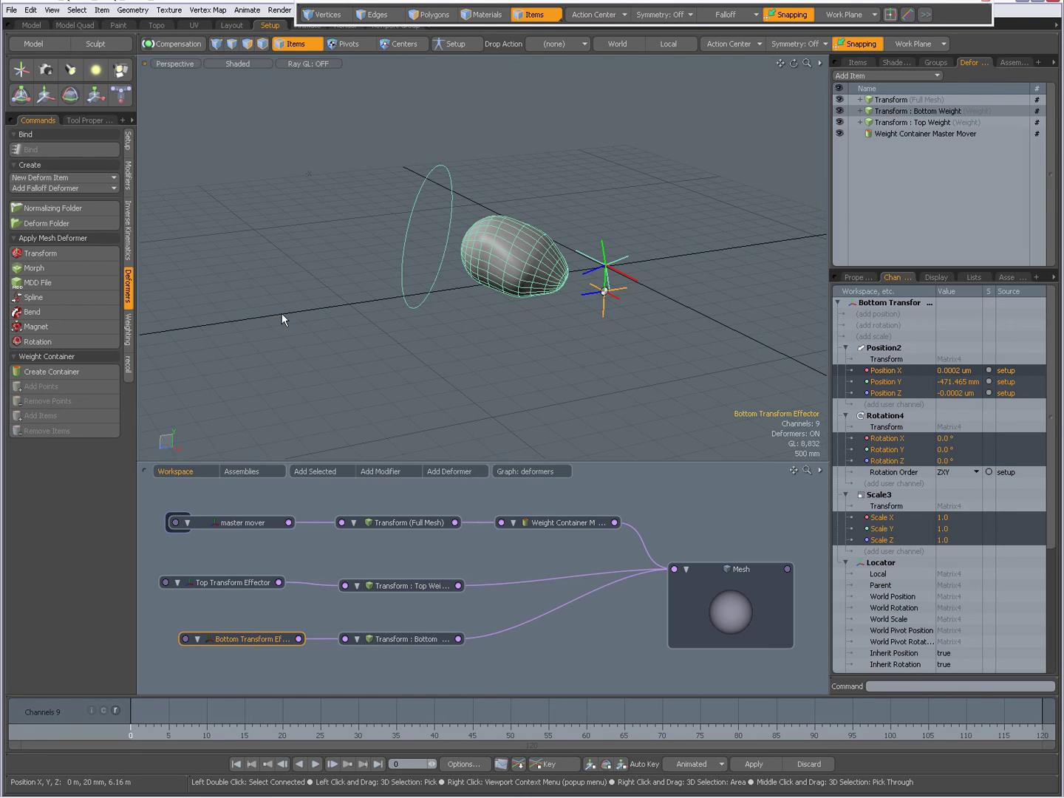
Haul the channels to Position X 500 mm, Scale X 1.595 and Scale Z 0.76
key("h")
left_click_drag(241, 289, 213, 393)
left_click_drag(517, 355, 754, 295, "alt")
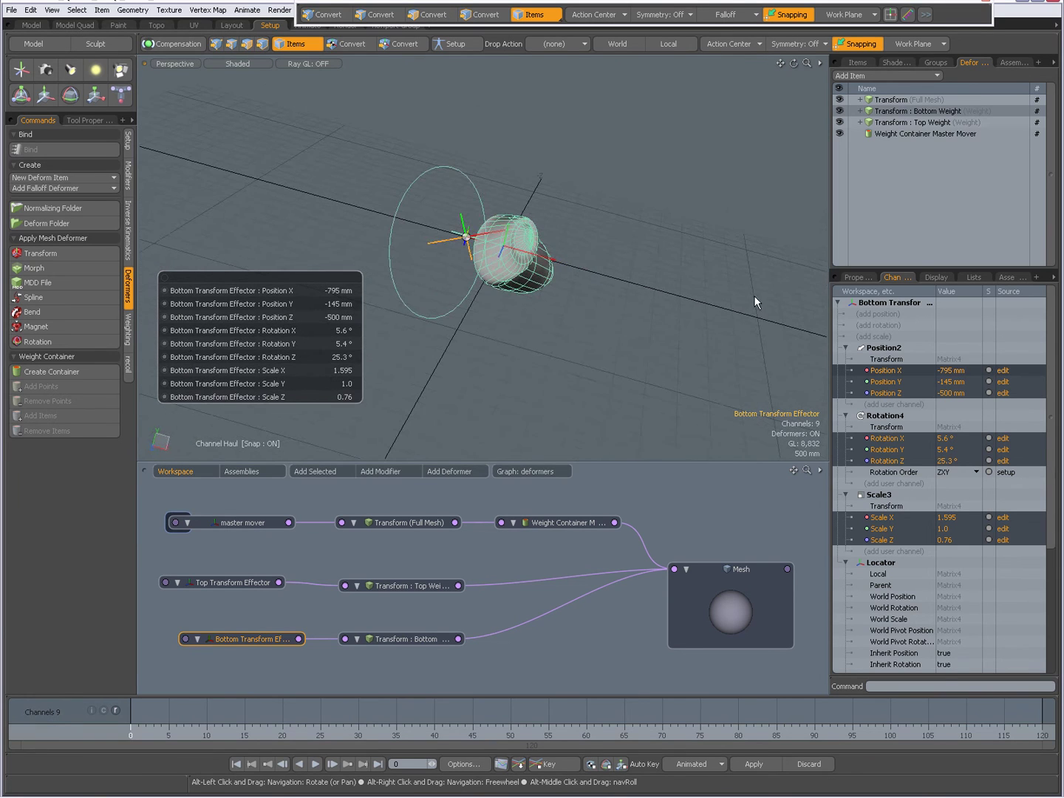
left_click_drag(271, 313, 364, 298)
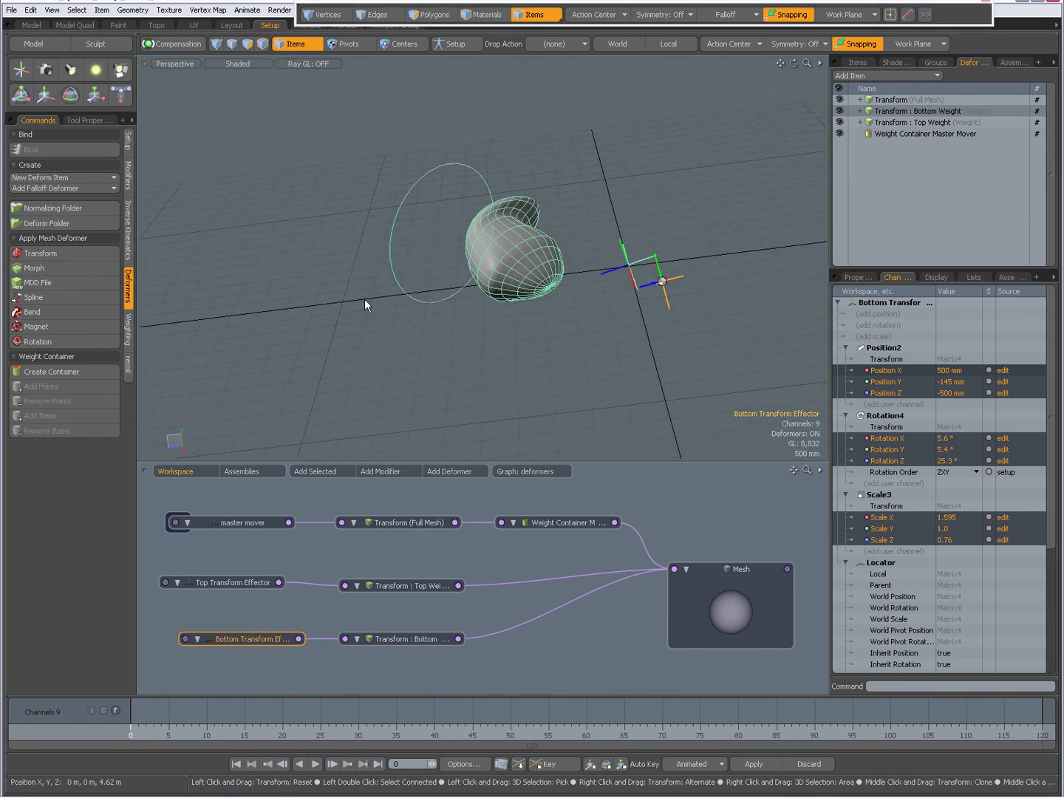
Lift the master mover with the Move tool to Position Y 2.53 m, Z -270 mm
left_click(429, 301)
left_click_drag(414, 316, 675, 199, "alt")
key("w")
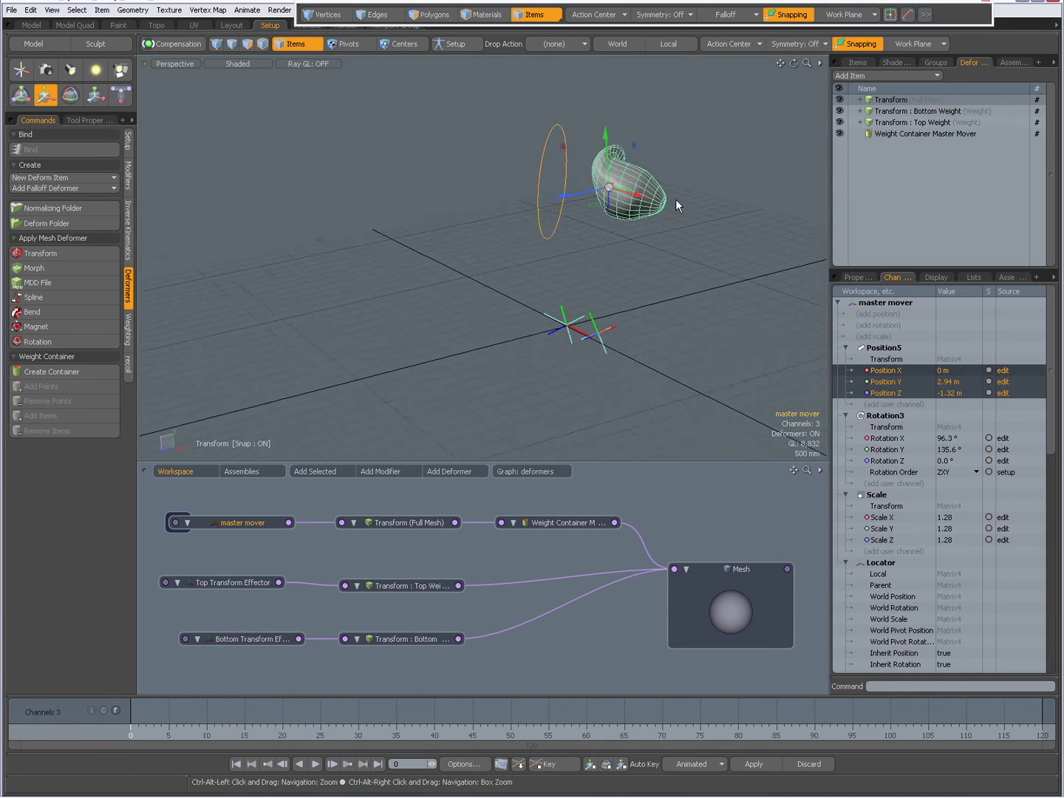
key("shift+a")
left_click_drag(496, 316, 495, 318)
left_click_drag(509, 368, 429, 325, "ctrl+alt")
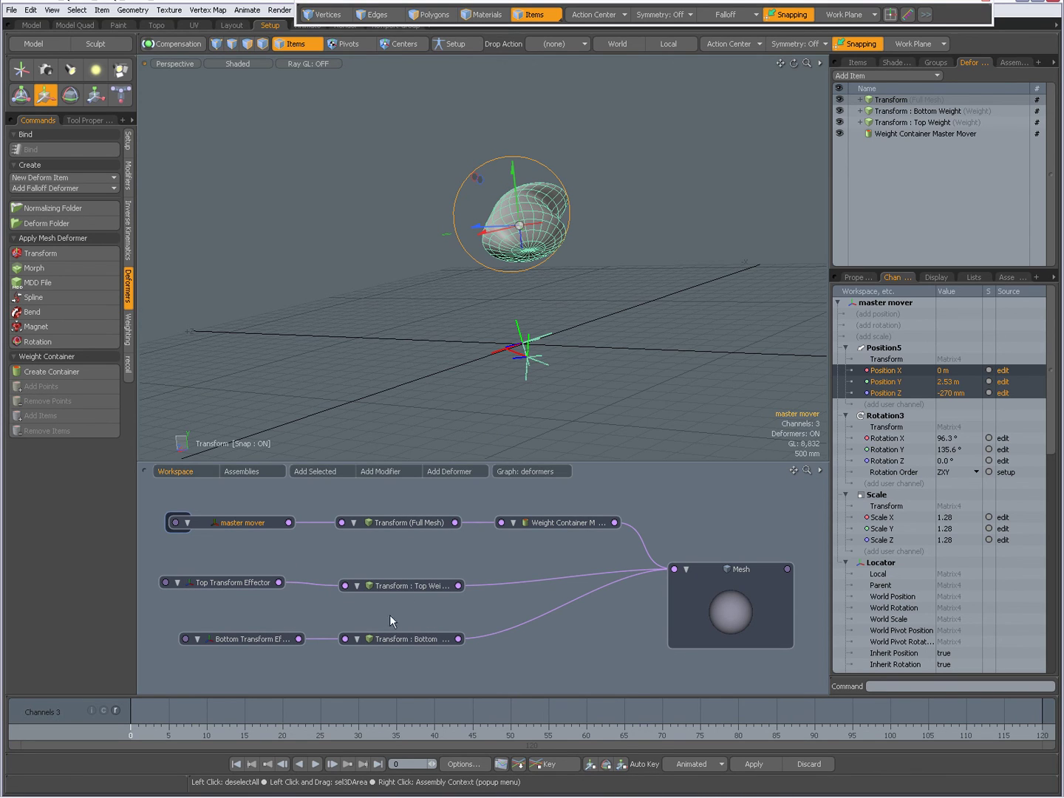
Show the Transform : Top Weight deformer's properties, then select the Top Transform Effector
left_click_drag(483, 567, 622, 655)
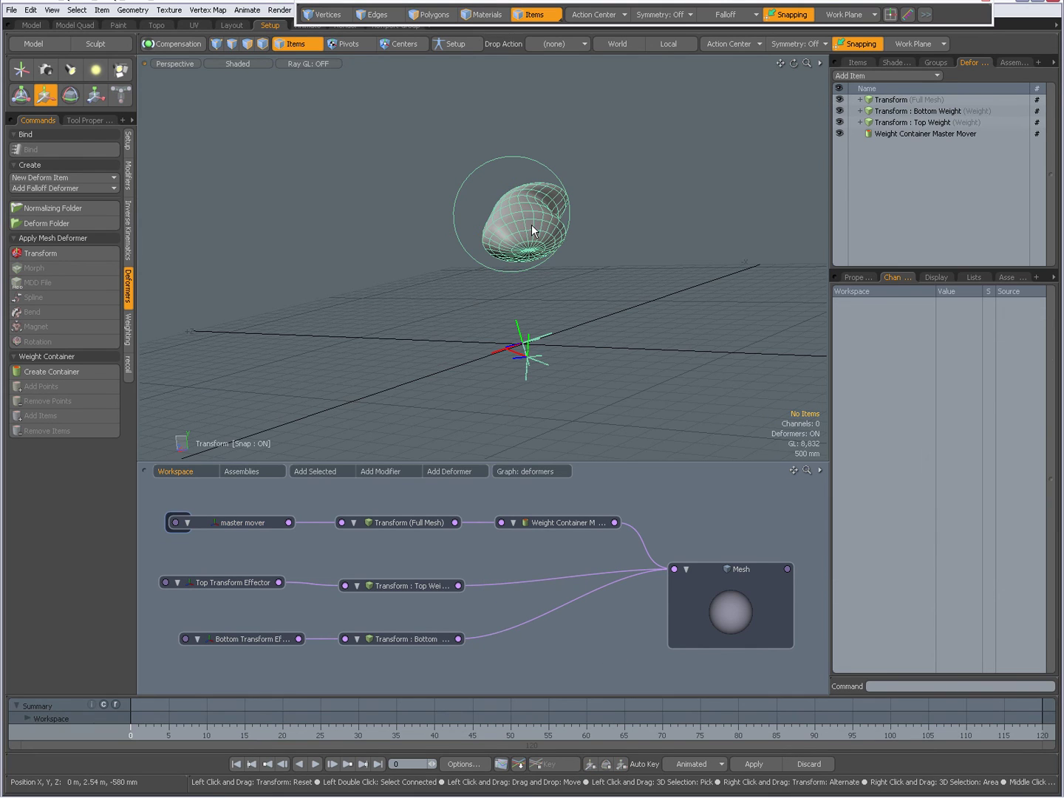
left_click_drag(329, 568, 488, 608)
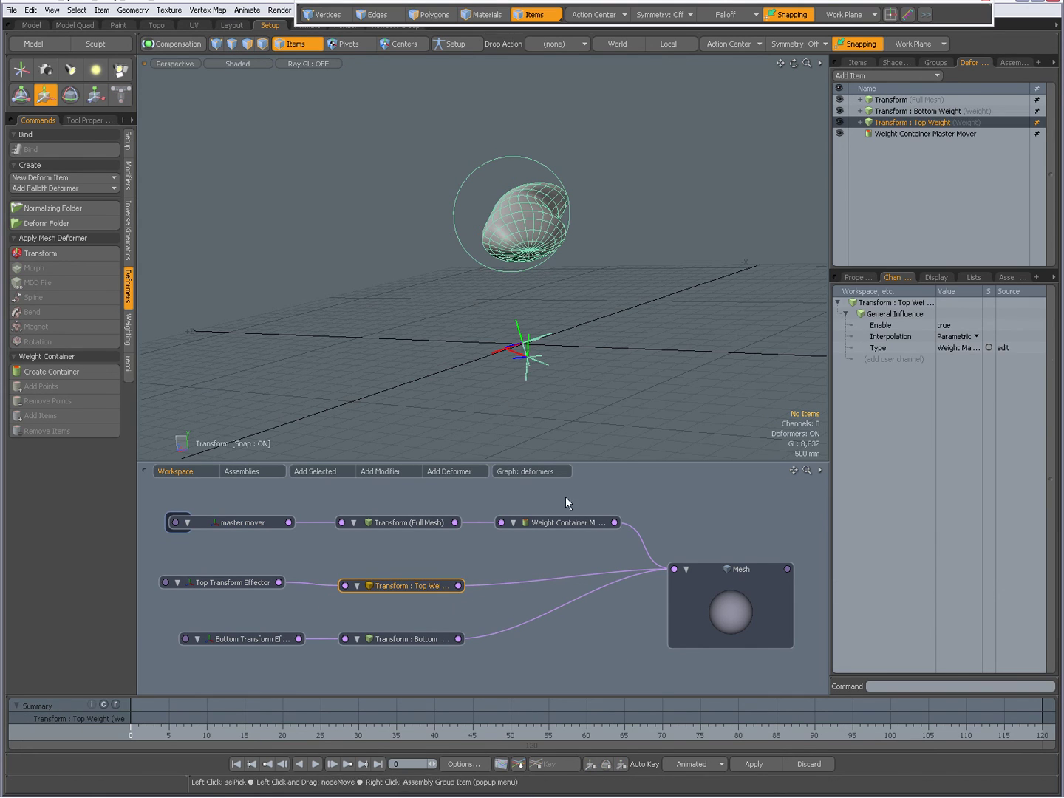
left_click(856, 279)
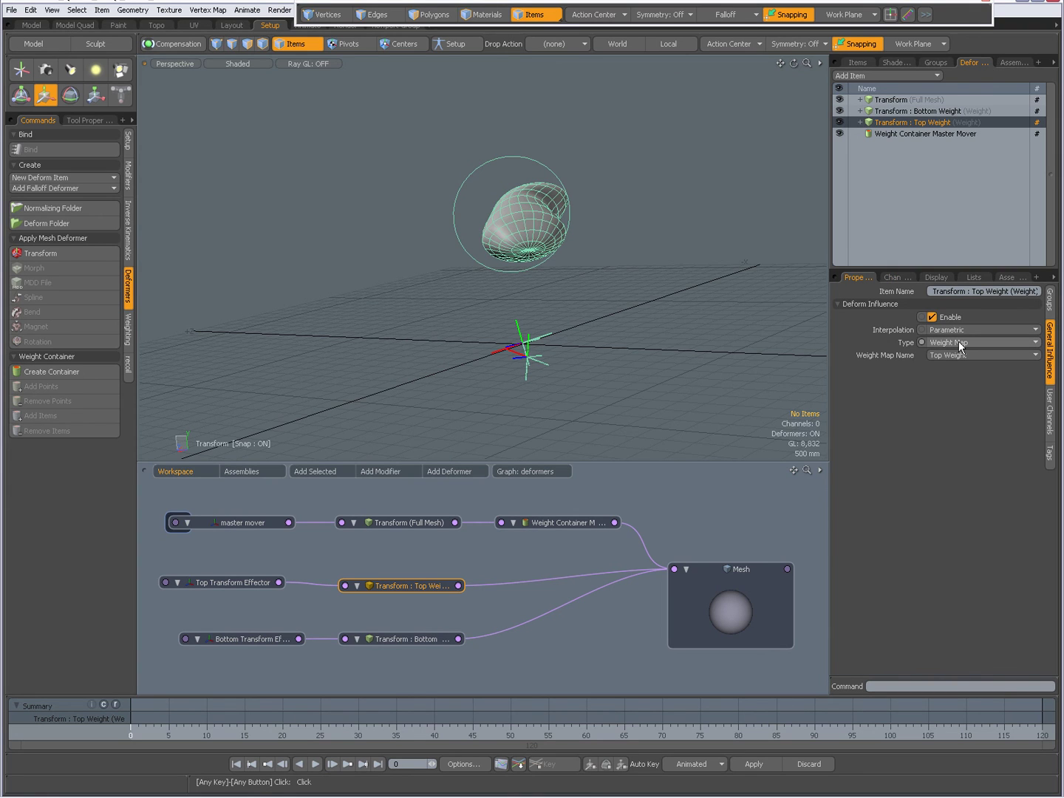
left_click_drag(515, 317, 641, 344, "alt")
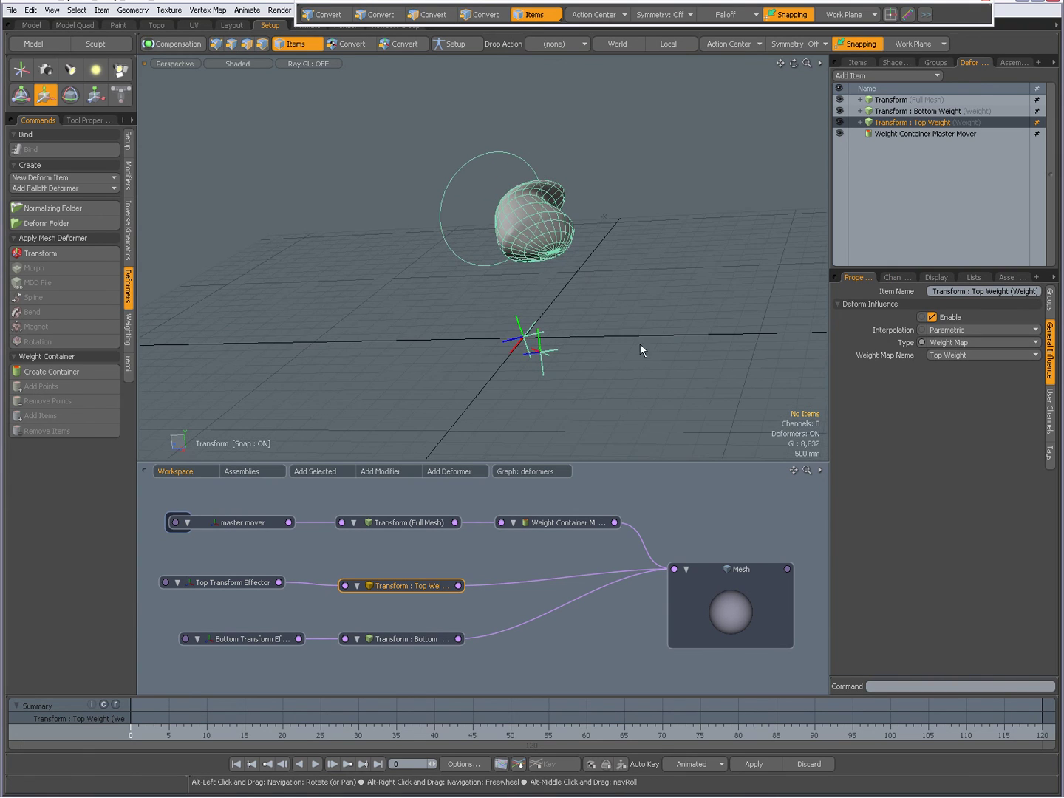
left_click(230, 582)
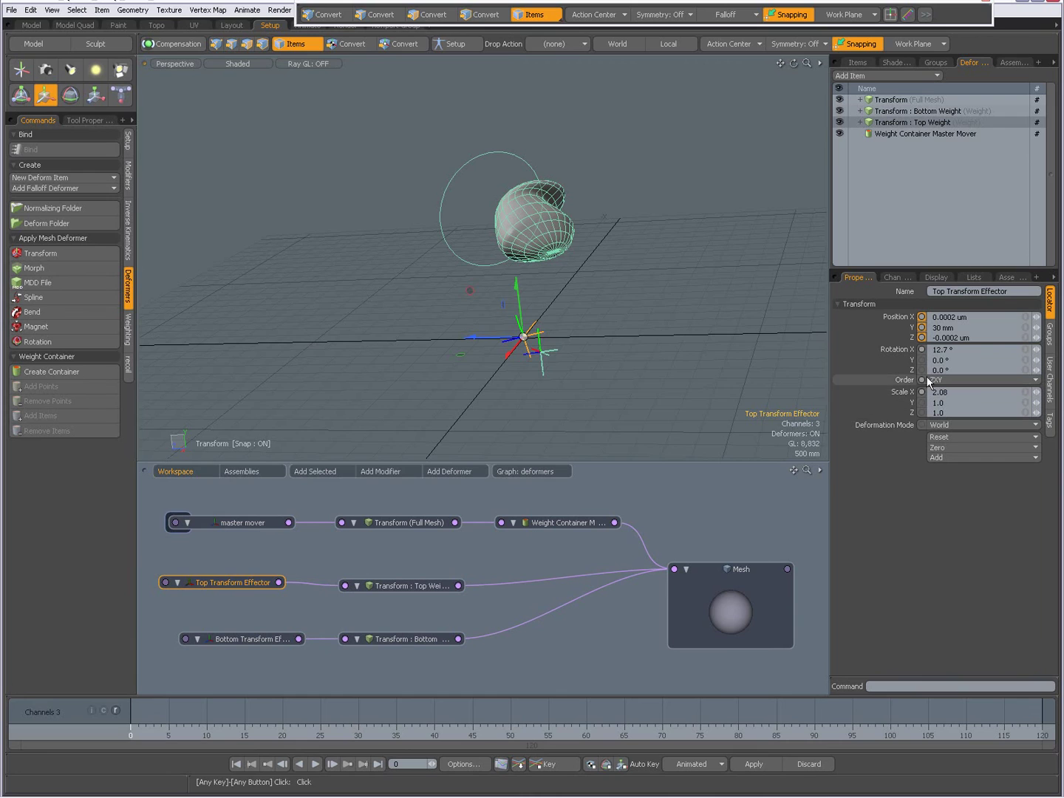
left_click_drag(470, 329, 534, 235, "alt")
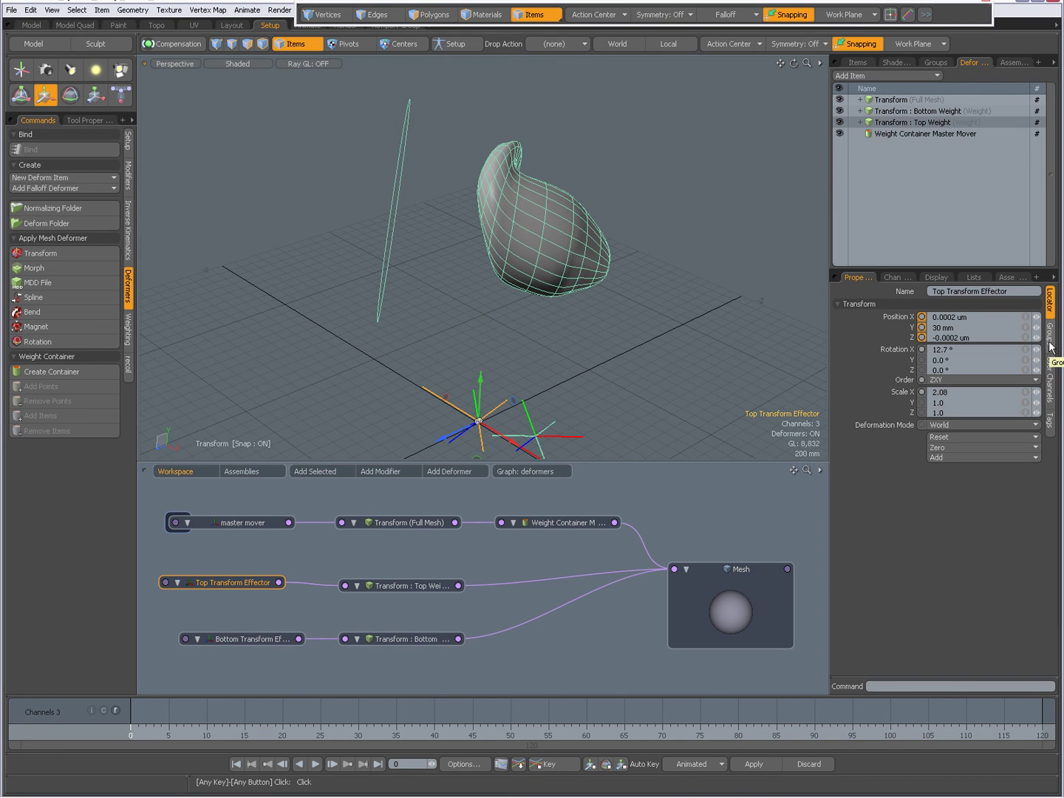
Drag the Top Transform Effector's Position Y to 5.11 m, stretching the mesh into a curved horn
left_click_drag(1037, 328, 1035, 332)
left_click_drag(675, 302, 489, 231, "ctrl+alt")
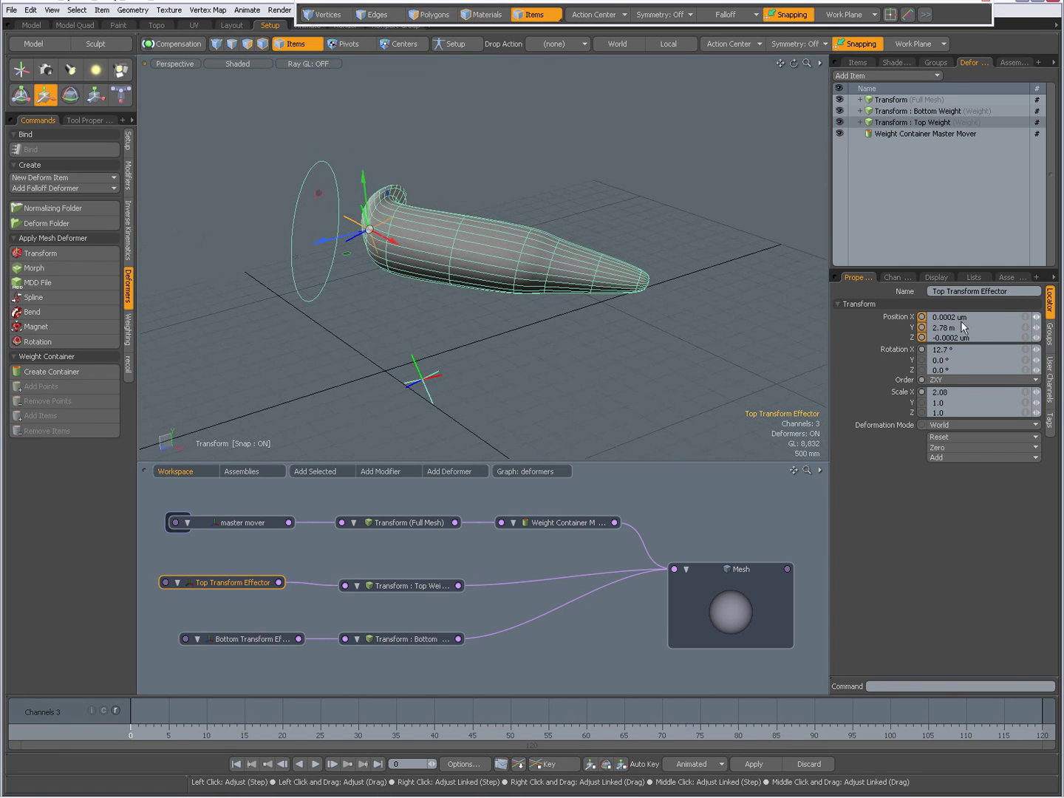
left_click_drag(1040, 333, 1043, 332)
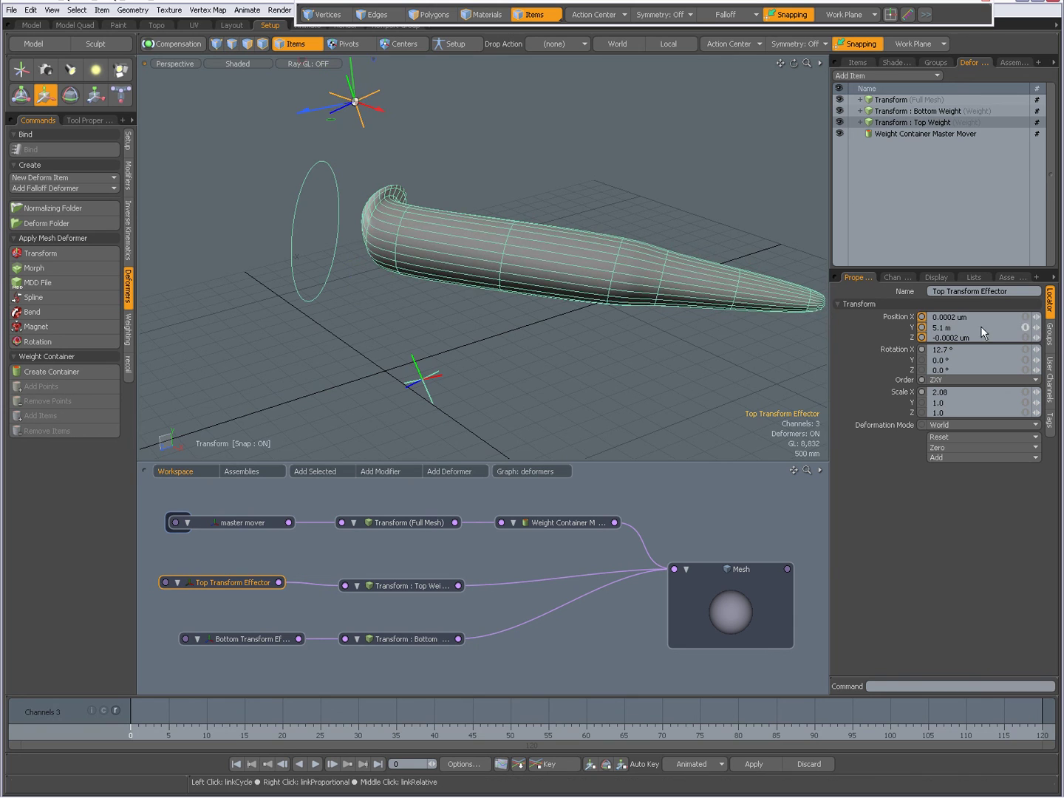
scroll(666, 297, "down", 3)
left_click_drag(667, 297, 558, 284, "alt+shift")
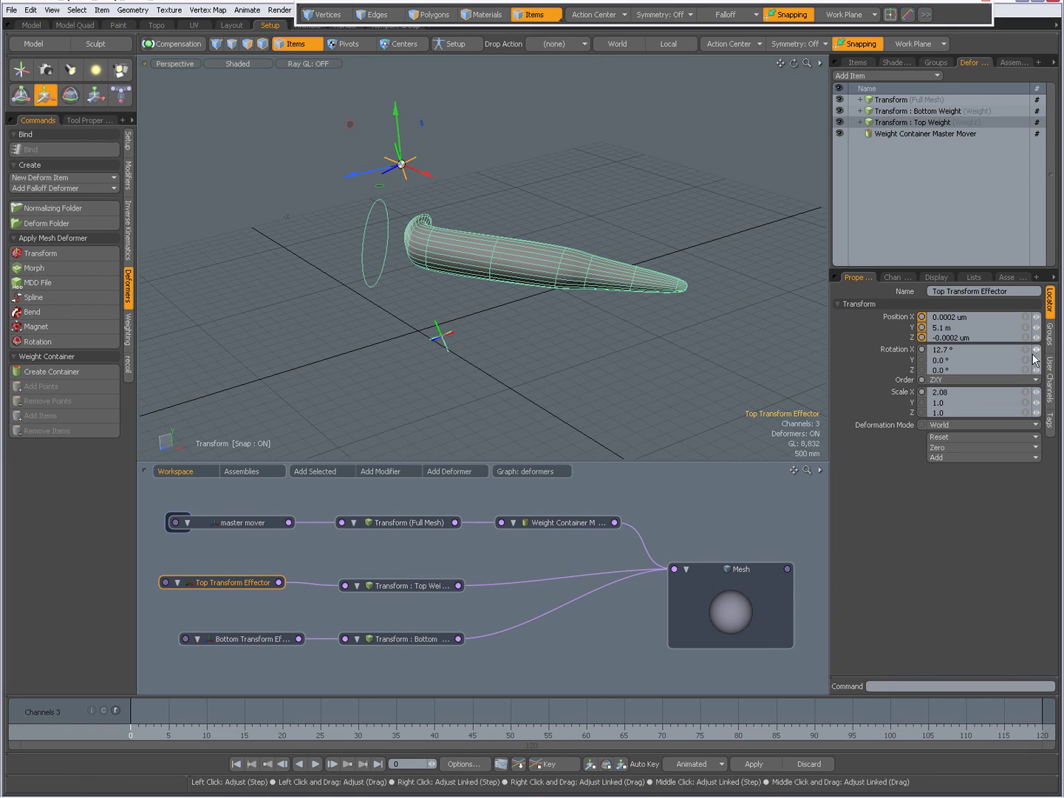
left_click_drag(1036, 329, 1036, 329)
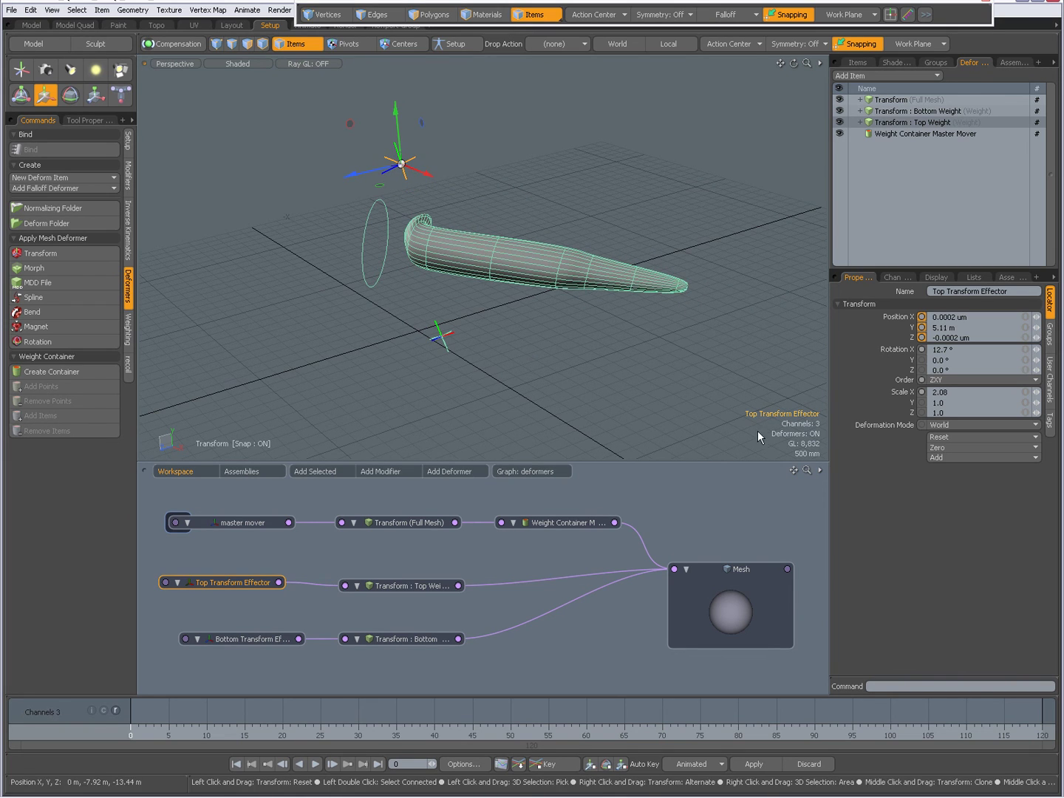
scroll(698, 550, "down", 1)
left_click(858, 63)
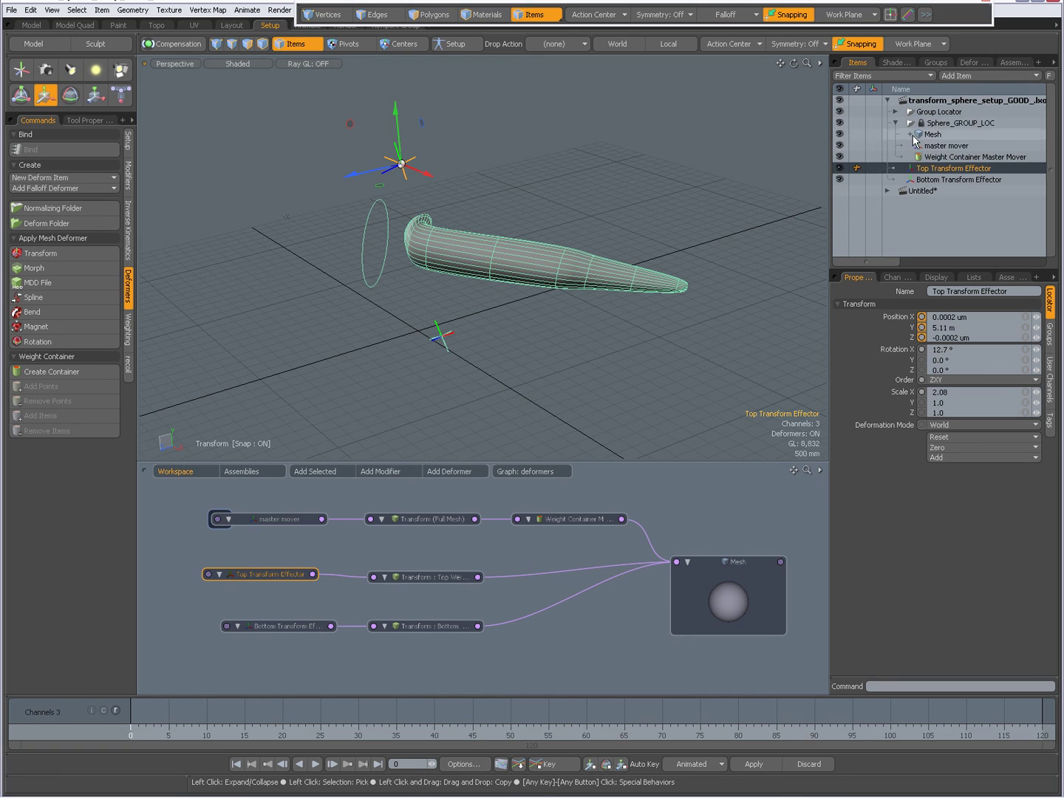
Drag the Top and Bottom Transform Effectors into Sphere_GROUP_LOC and select the group
left_click(934, 180, "ctrl")
left_click_drag(934, 179, 950, 124)
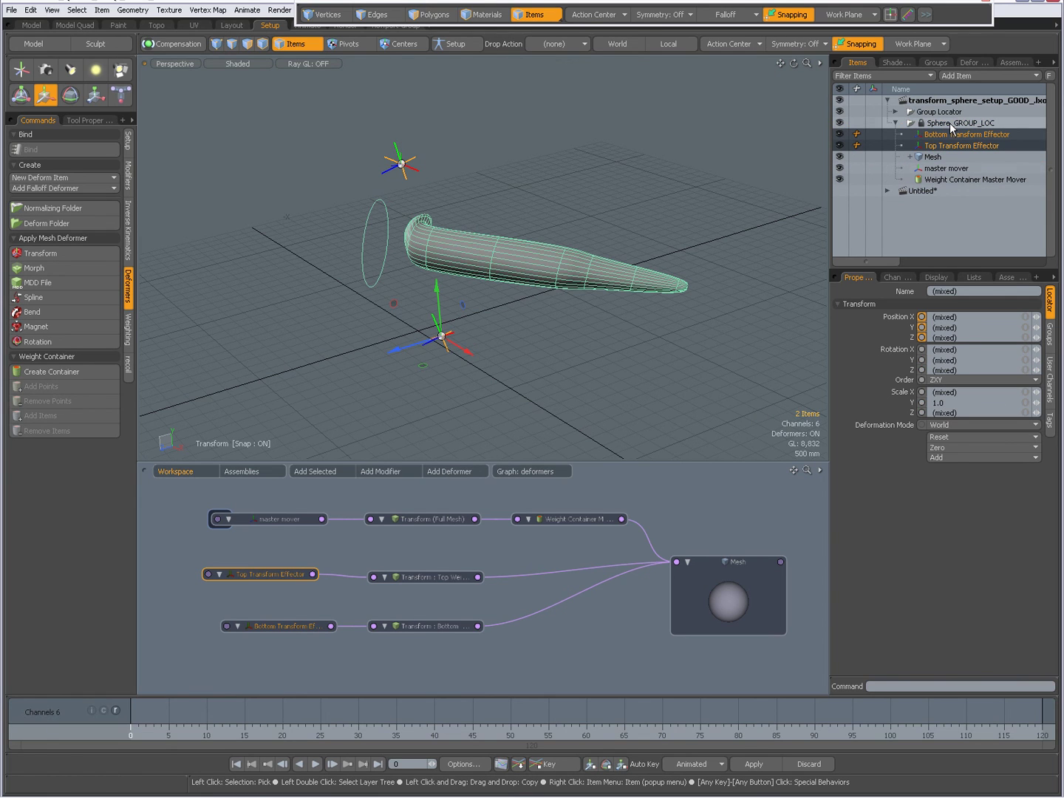
left_click(896, 123)
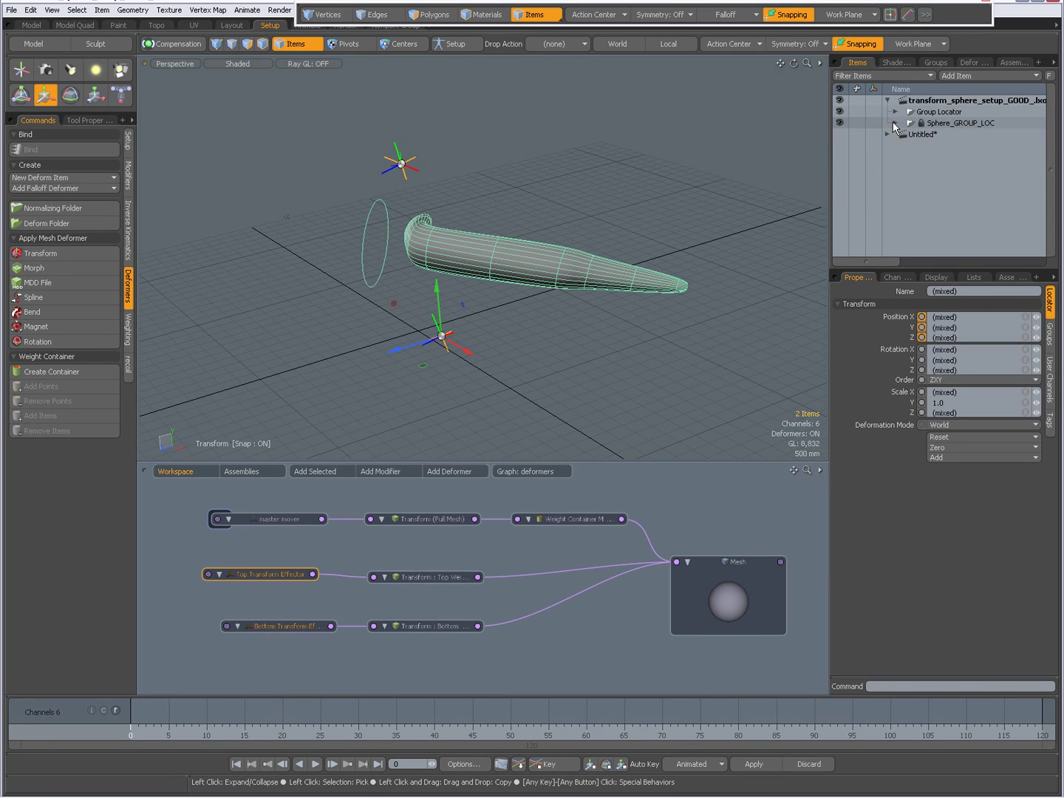
left_click(895, 123)
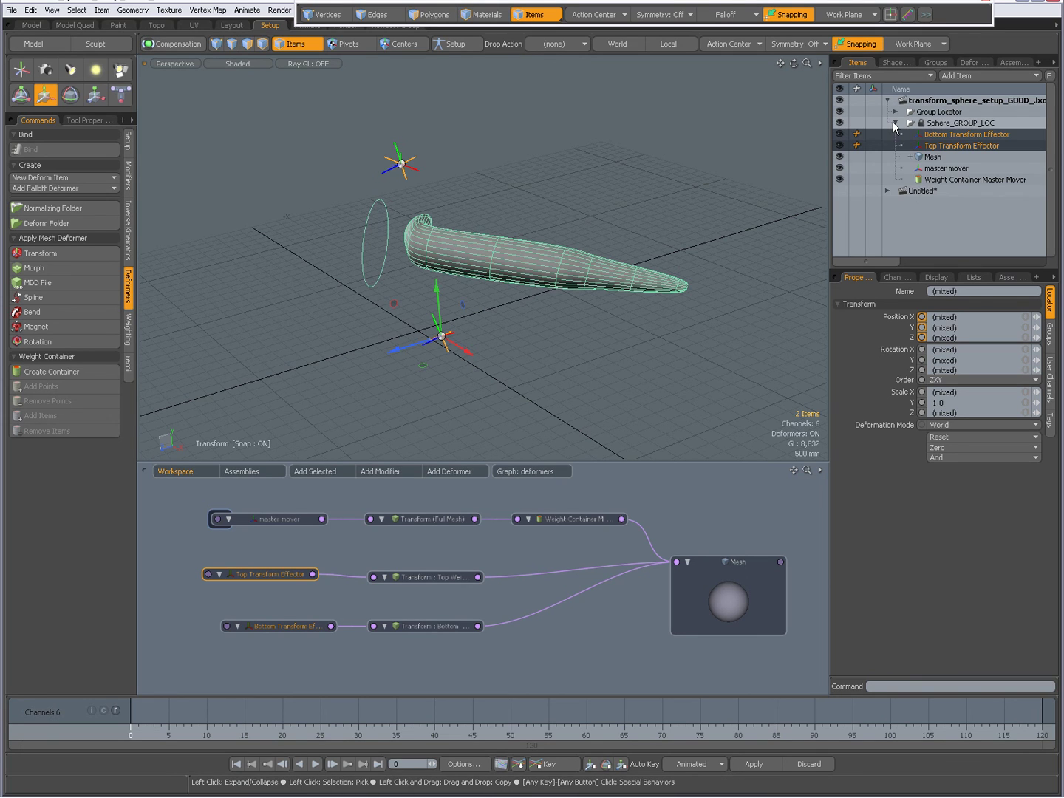
left_click(942, 126)
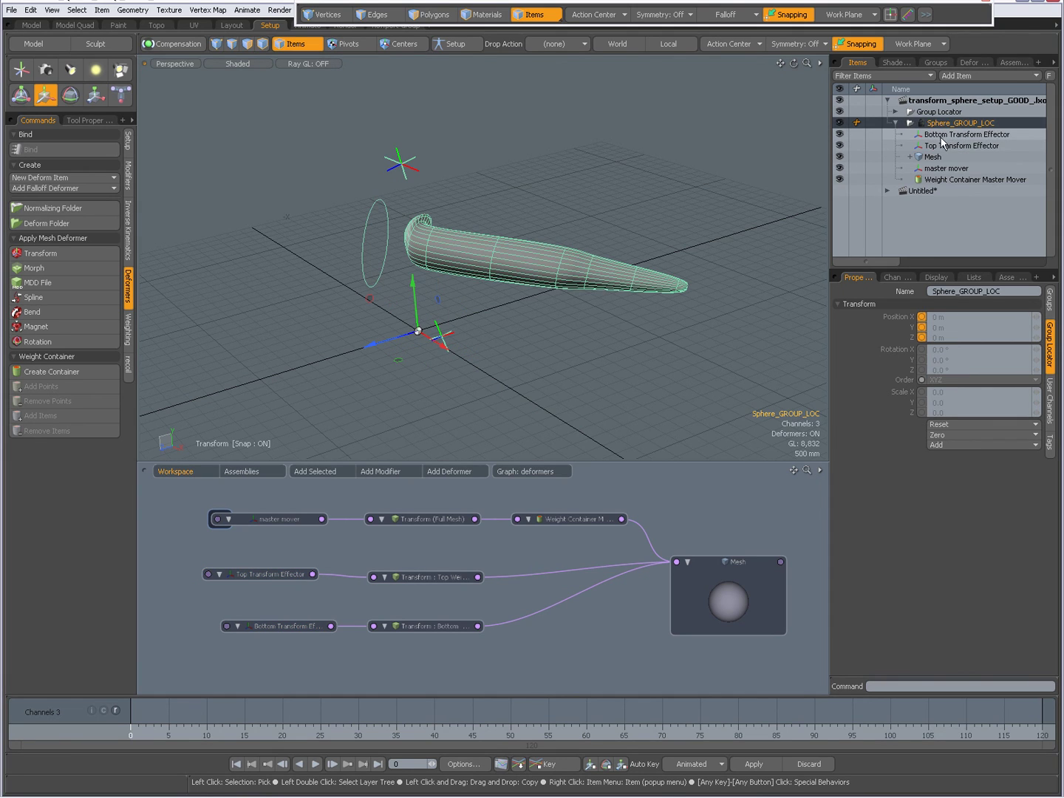
Show the Deformers list with Top, Bottom and Master Mover transforms, and orbit around the finished shape
left_click(972, 64)
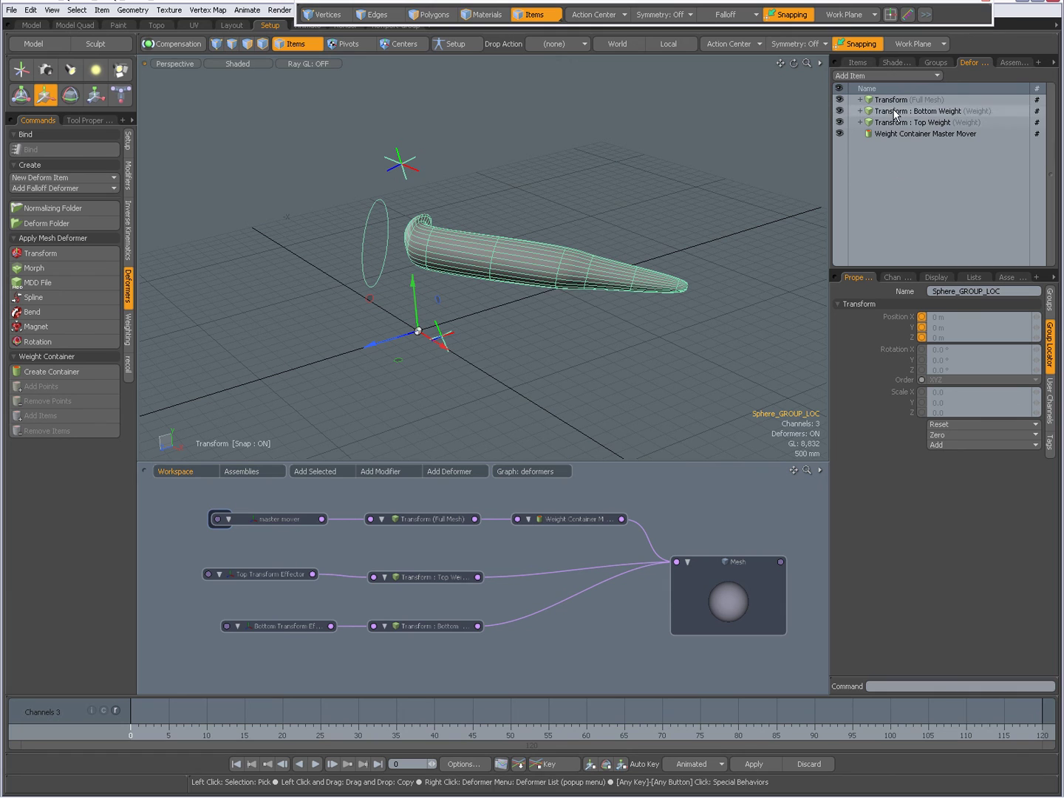
left_click_drag(715, 256, 654, 179, "alt")
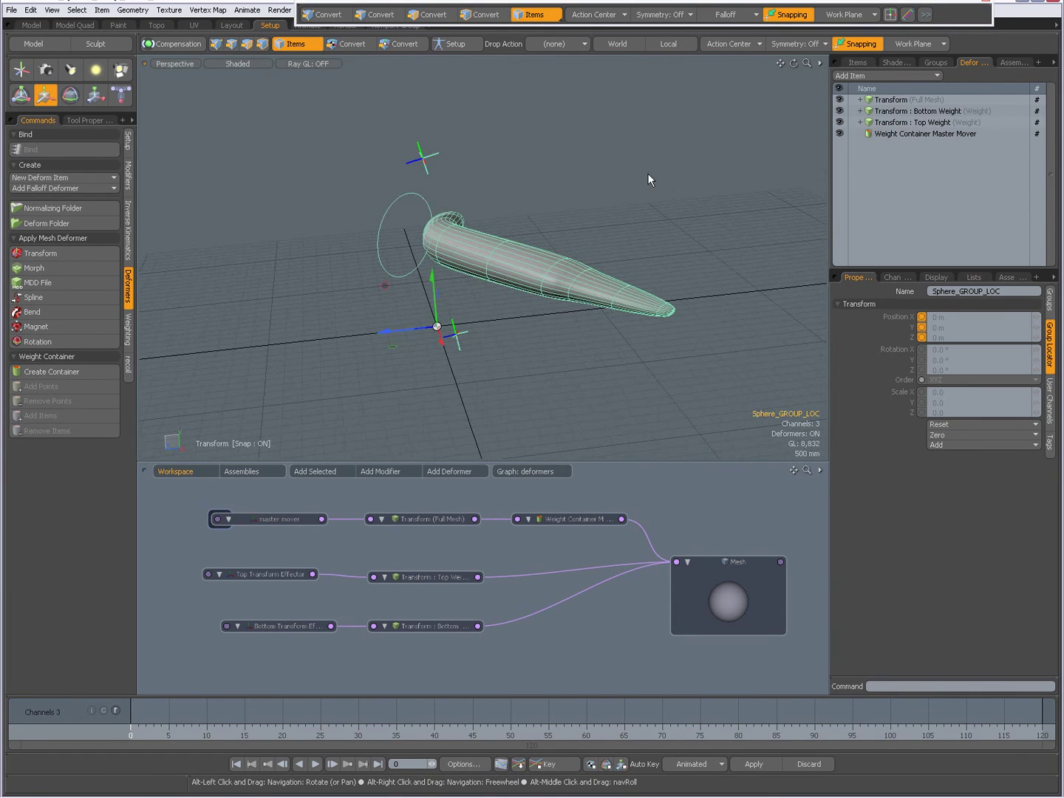
key("alt+Tab")
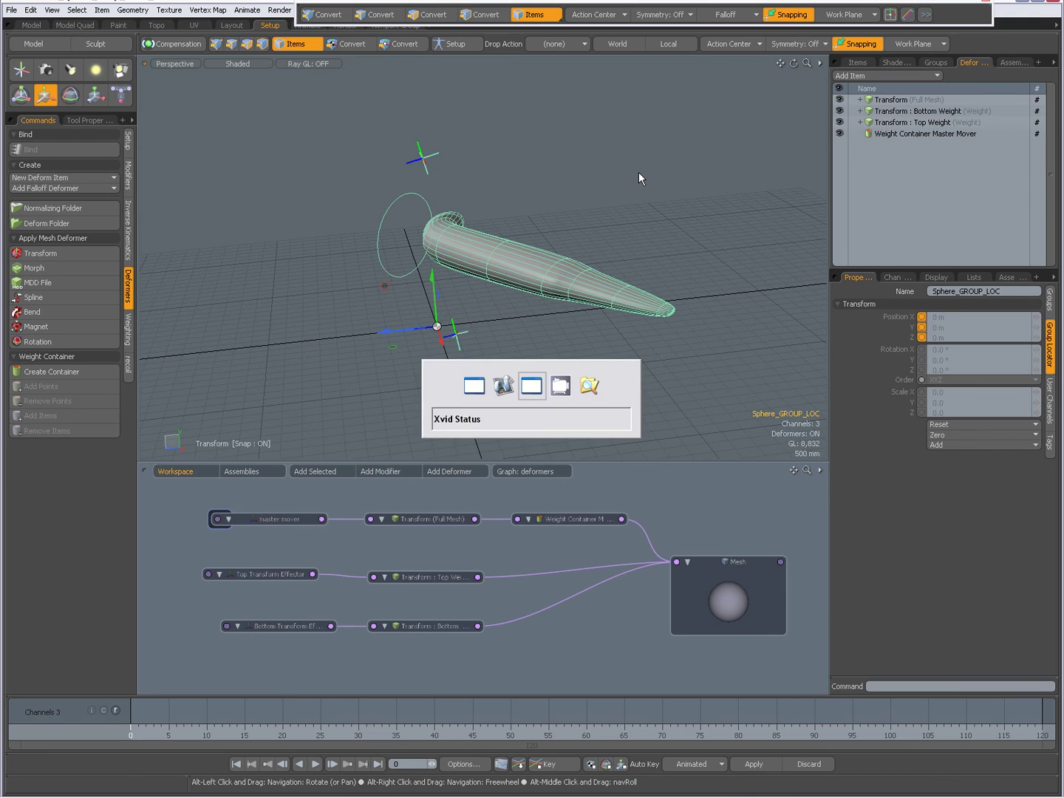